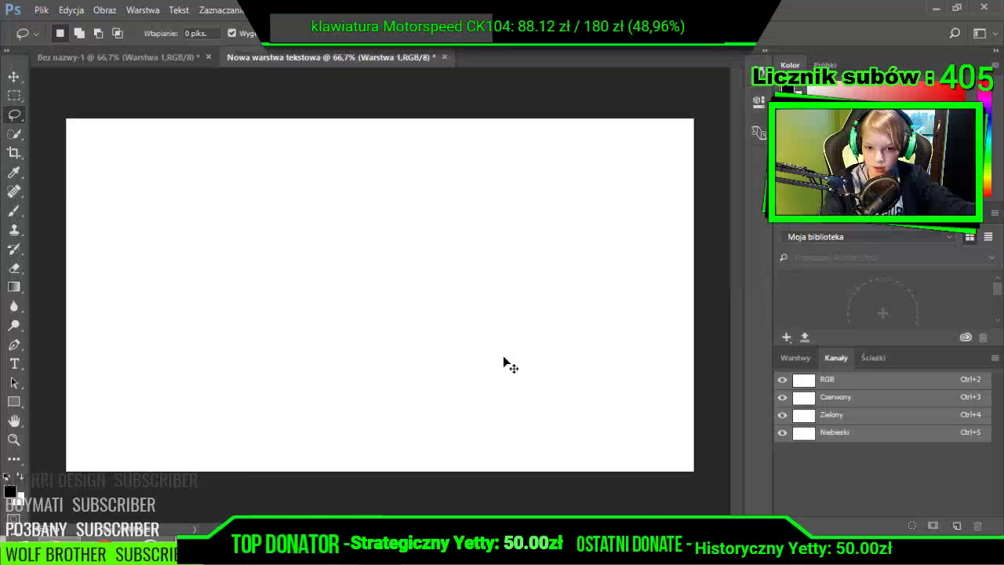
- Draw freehand Lasso selections across the blank canvas and clear them
drag(528, 408, 437, 360)
mouse_move(544, 265)
mouse_down()
mouse_move(376, 126)
mouse_move(523, 377)
mouse_move(619, 287)
mouse_move(273, 400)
mouse_move(356, 311)
mouse_move(212, 388)
mouse_move(265, 258)
mouse_move(370, 222)
mouse_move(377, 235)
mouse_up()
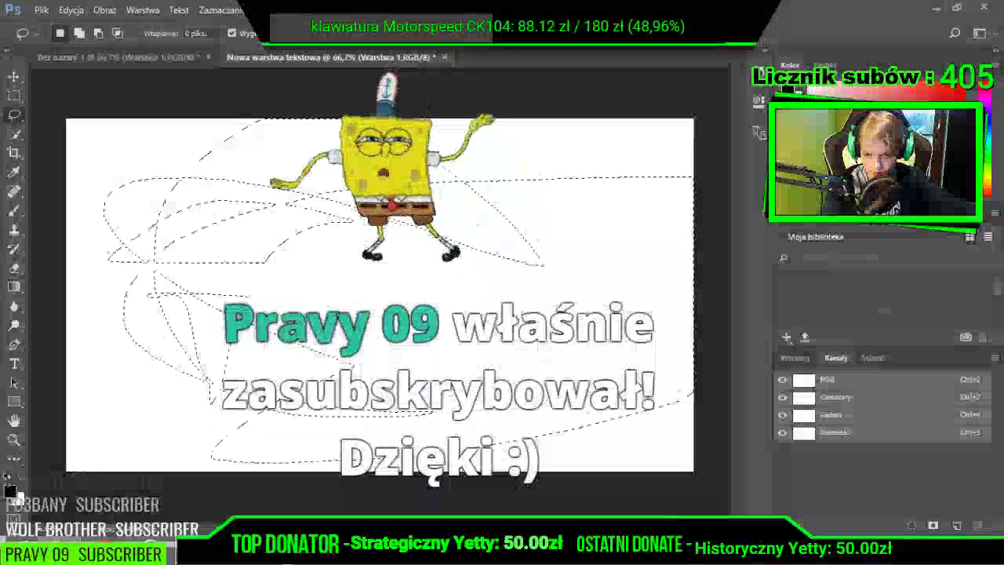
key(ctrl+d)
click(295, 554)
key(alt+Tab)
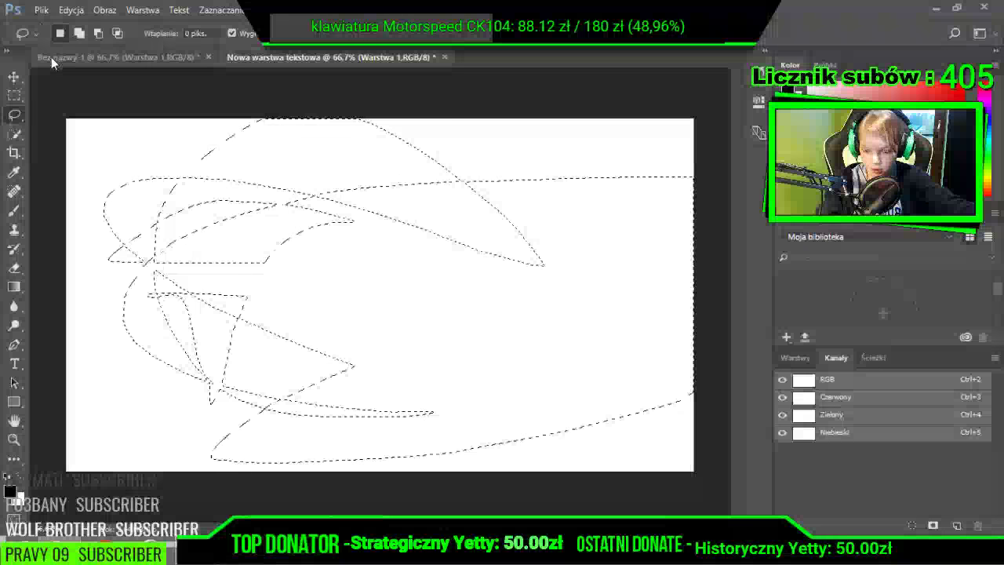
click(296, 294)
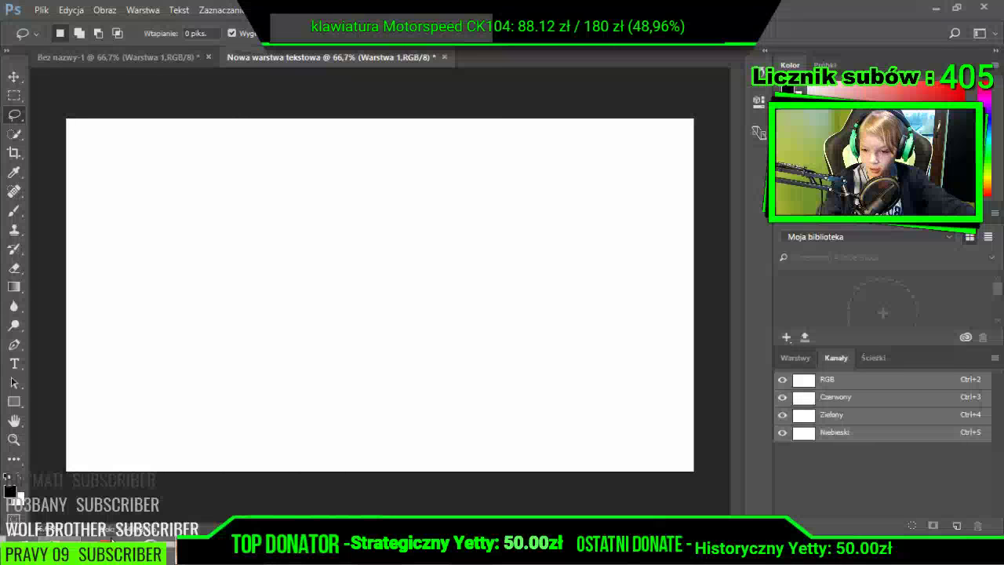
- Place the image jawyciety2 from the youtube folder into the document, flipped horizontally
click(60, 548)
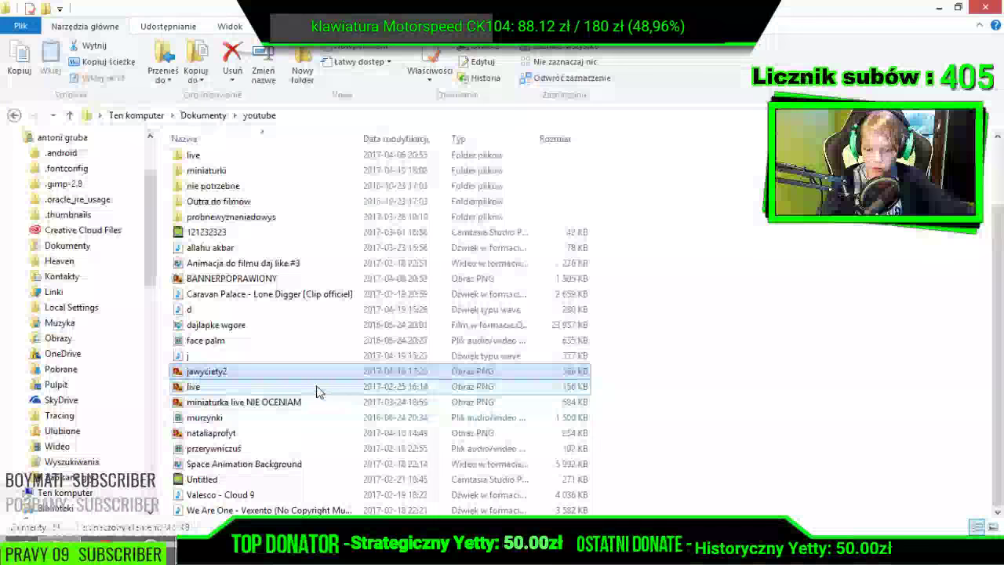
drag(280, 375, 428, 399)
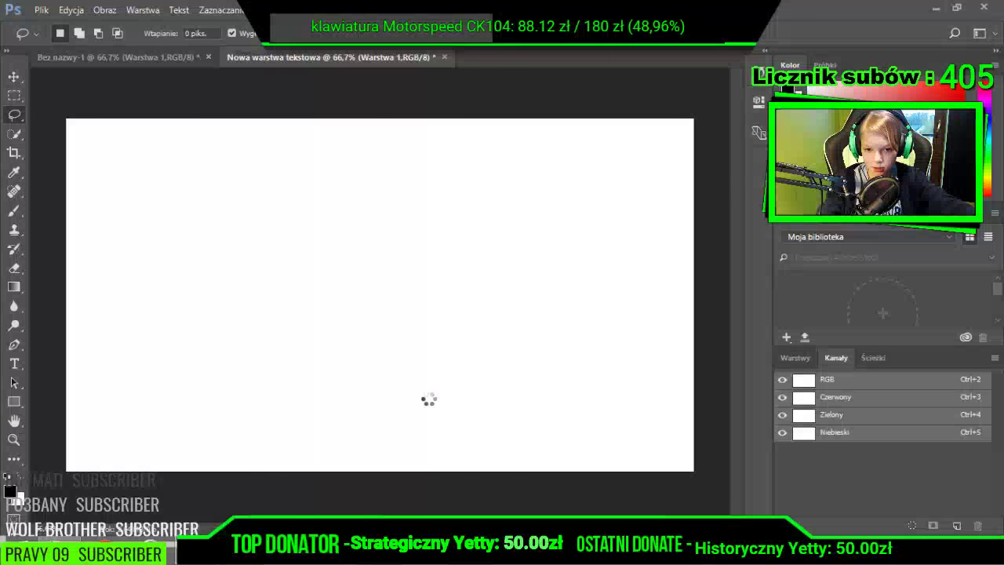
right_click(219, 309)
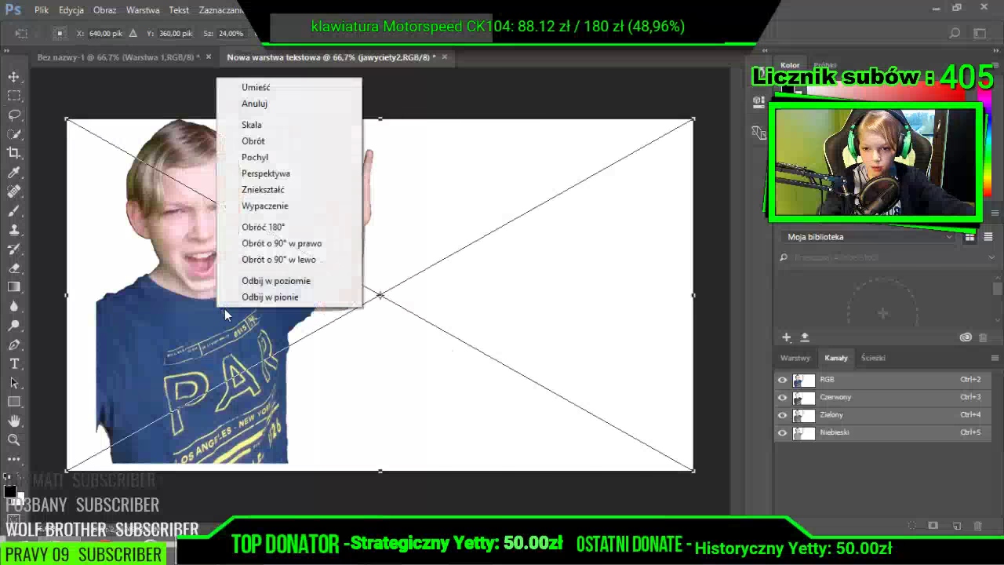
click(303, 281)
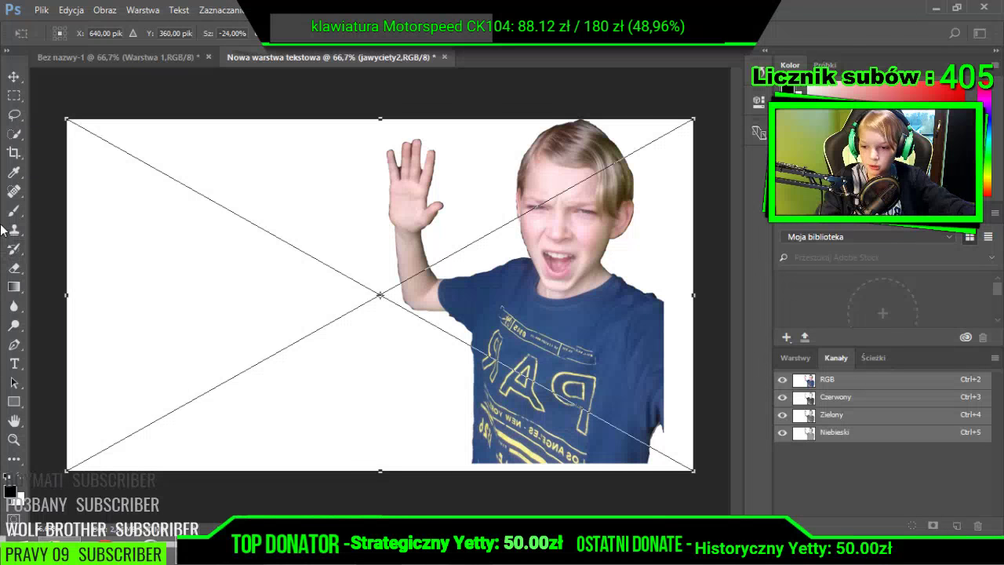
click(14, 114)
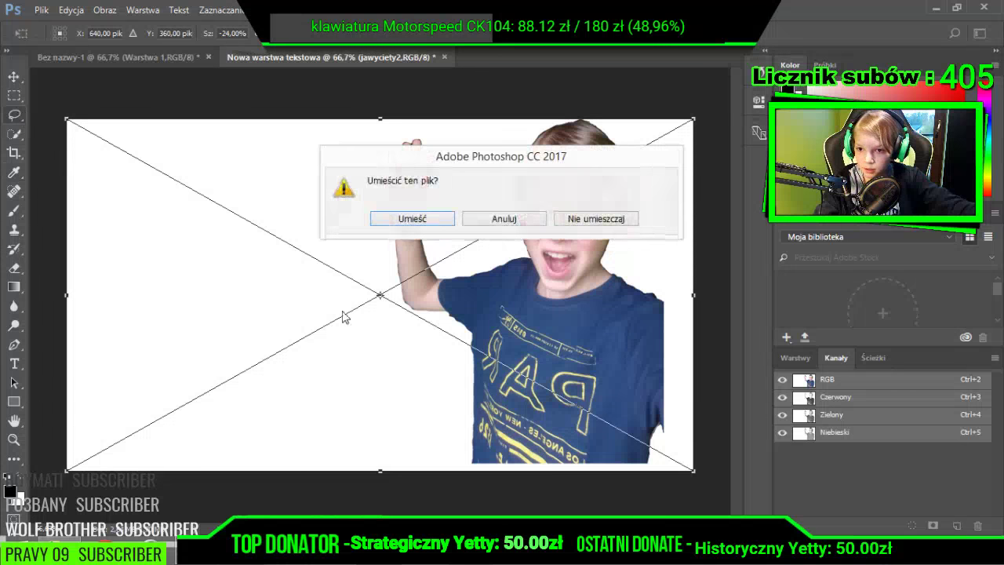
click(492, 222)
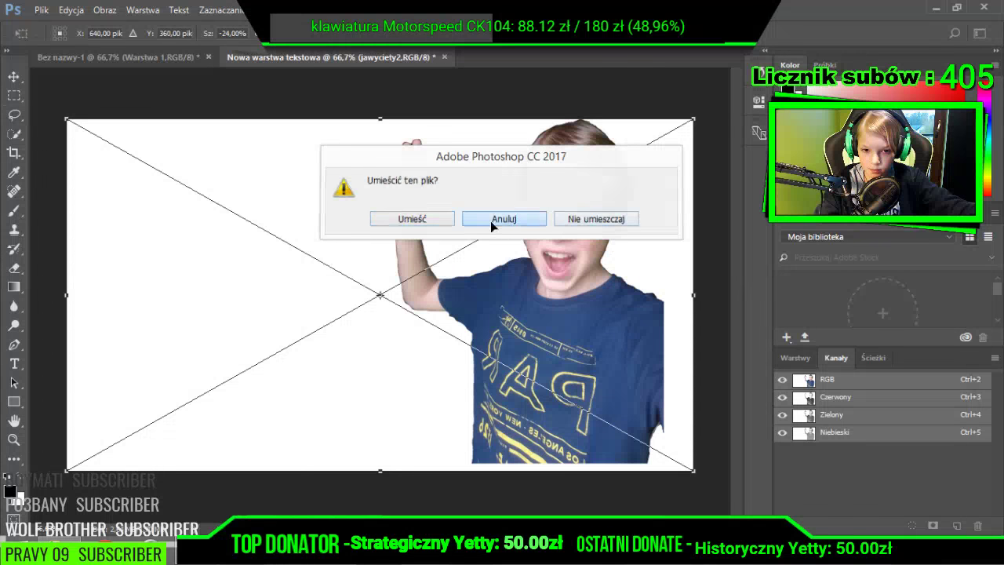
click(14, 115)
click(415, 220)
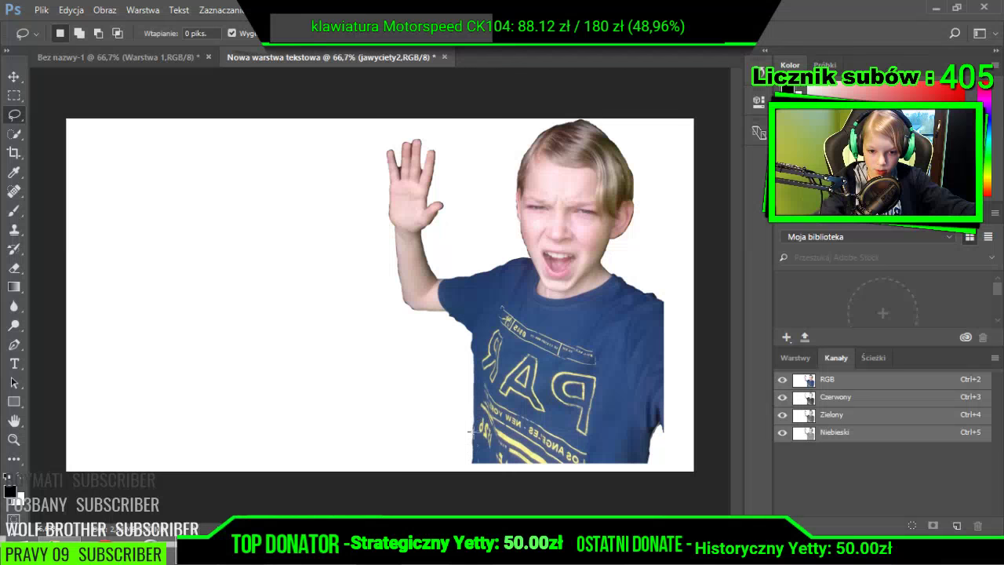
- Draw freehand Lasso selections in the blank area beside the placed figure and deselect them
drag(358, 318, 360, 319)
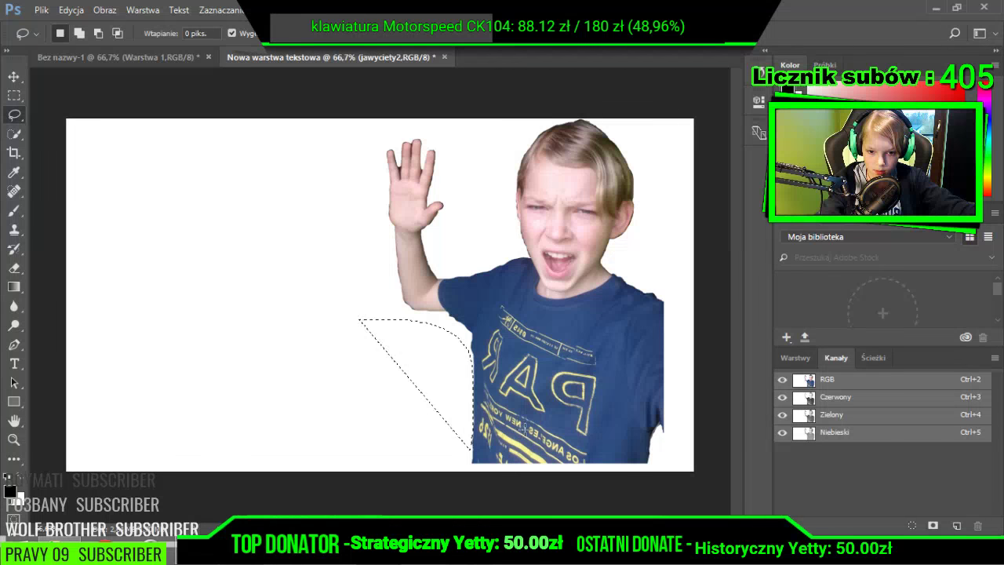
key(ctrl+d)
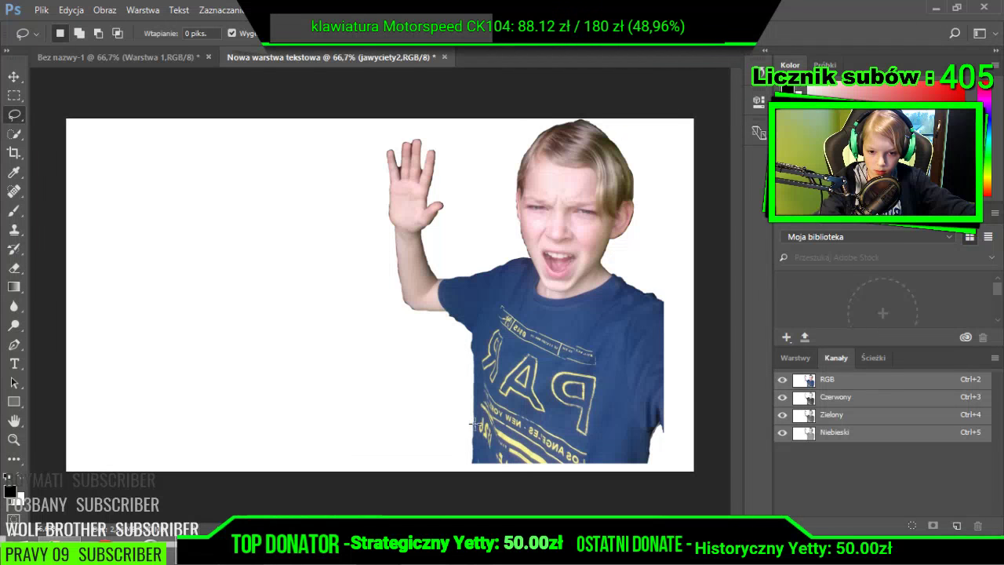
mouse_move(381, 294)
mouse_down()
mouse_move(431, 134)
mouse_move(538, 272)
mouse_move(593, 104)
mouse_move(679, 212)
mouse_move(741, 458)
mouse_move(504, 438)
mouse_move(432, 237)
mouse_up()
key(ctrl+d)
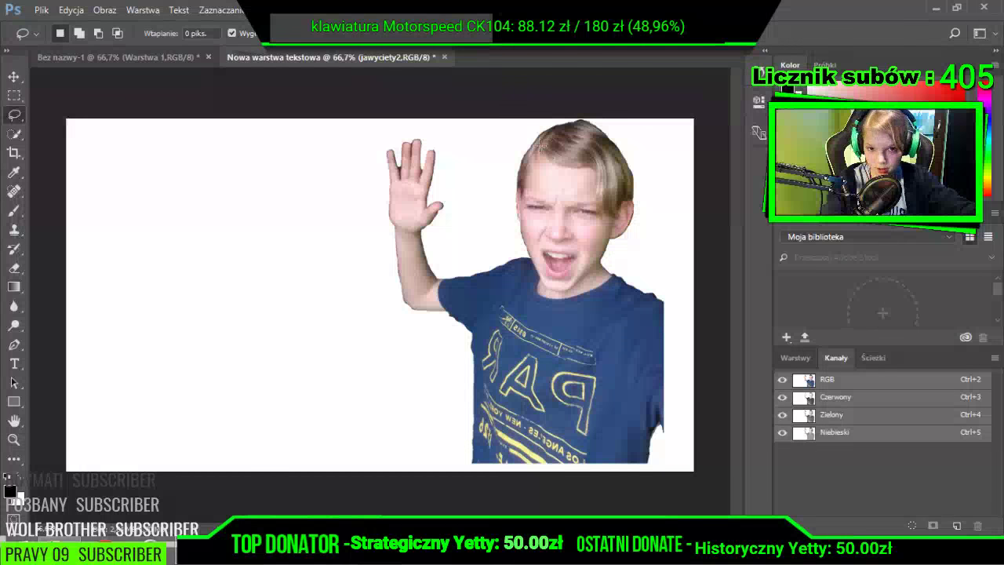
- Close the document Bez nazwy-1 without saving its changes
click(142, 56)
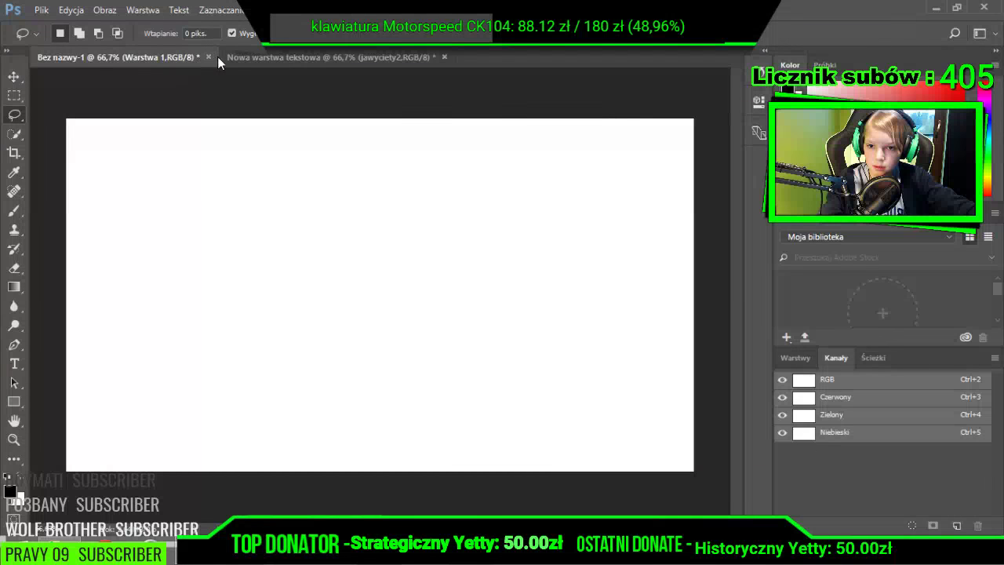
click(207, 56)
click(439, 218)
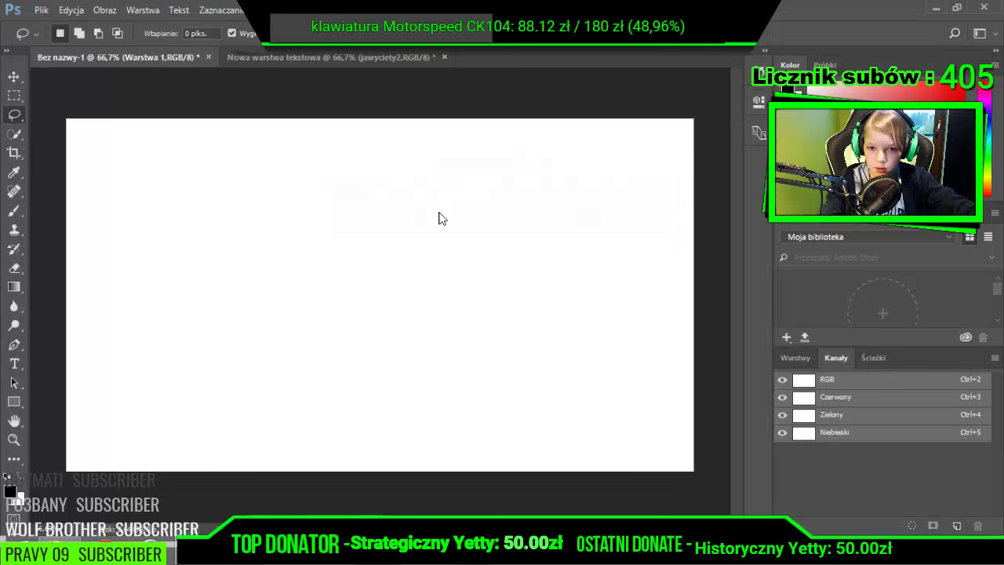
click(480, 9)
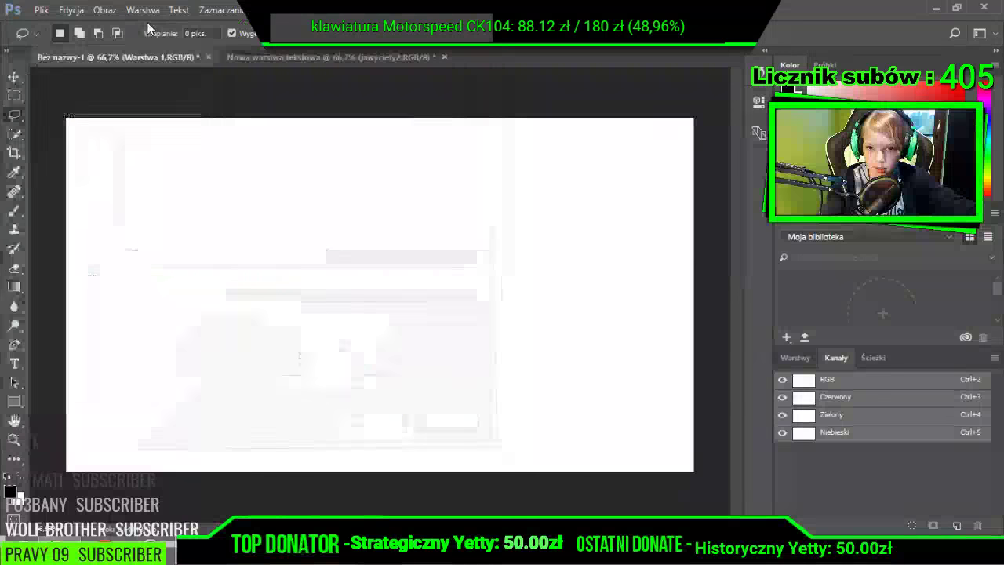
click(208, 57)
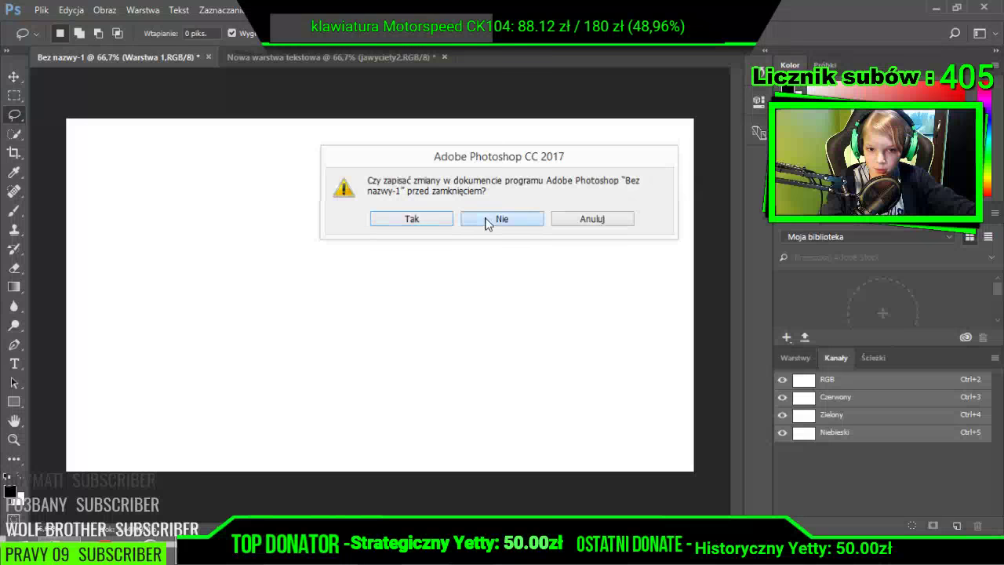
click(483, 220)
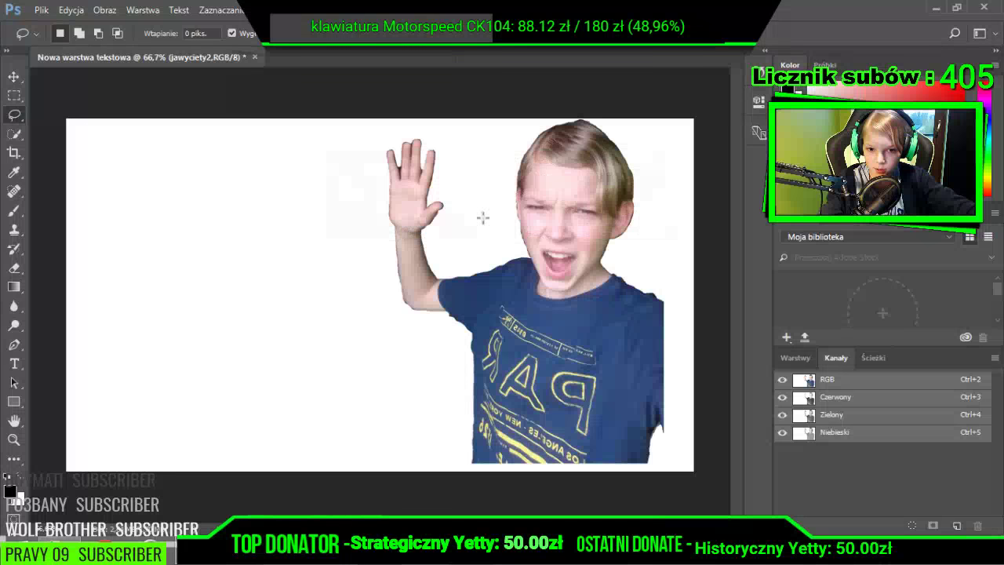
click(936, 7)
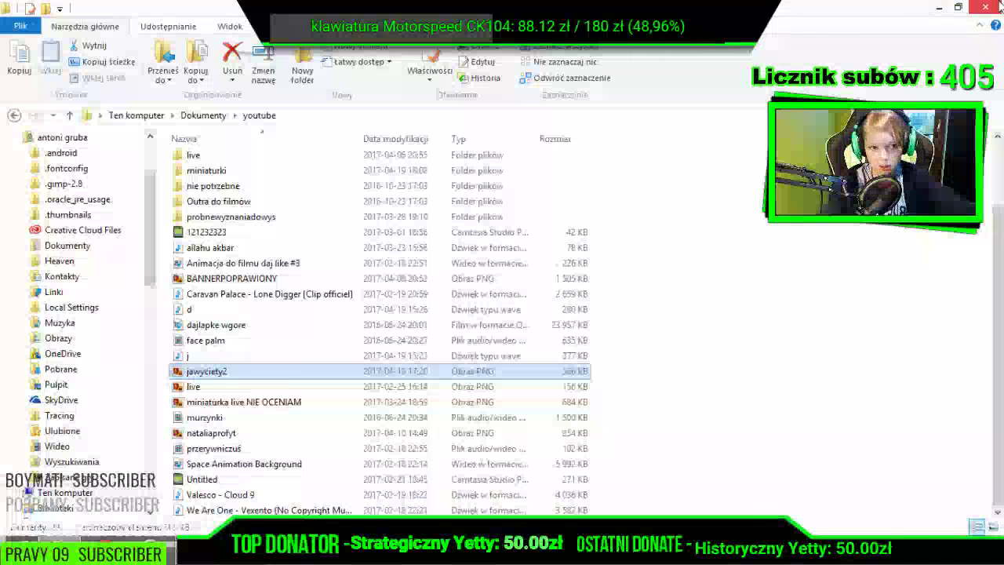
click(939, 7)
click(939, 8)
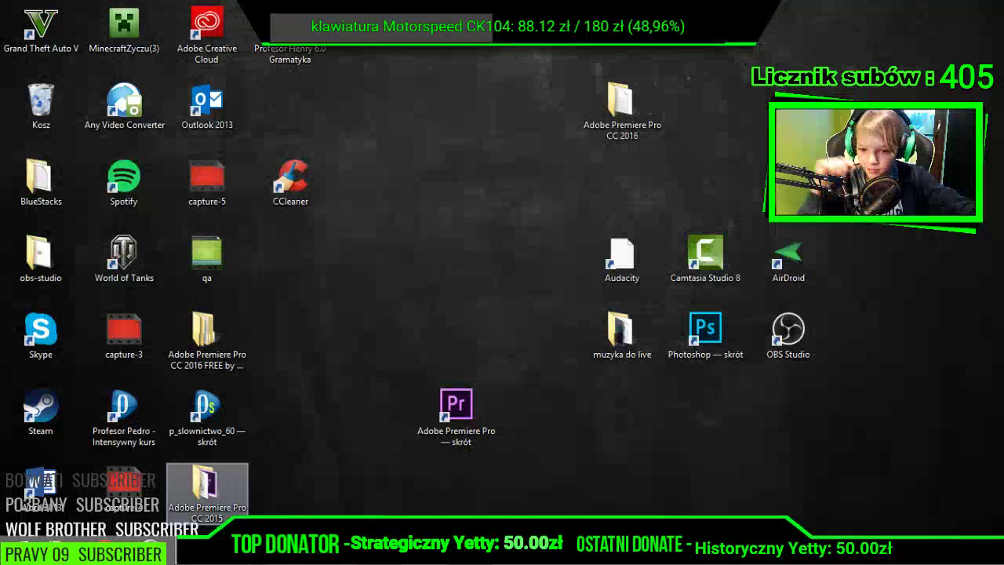
click(242, 556)
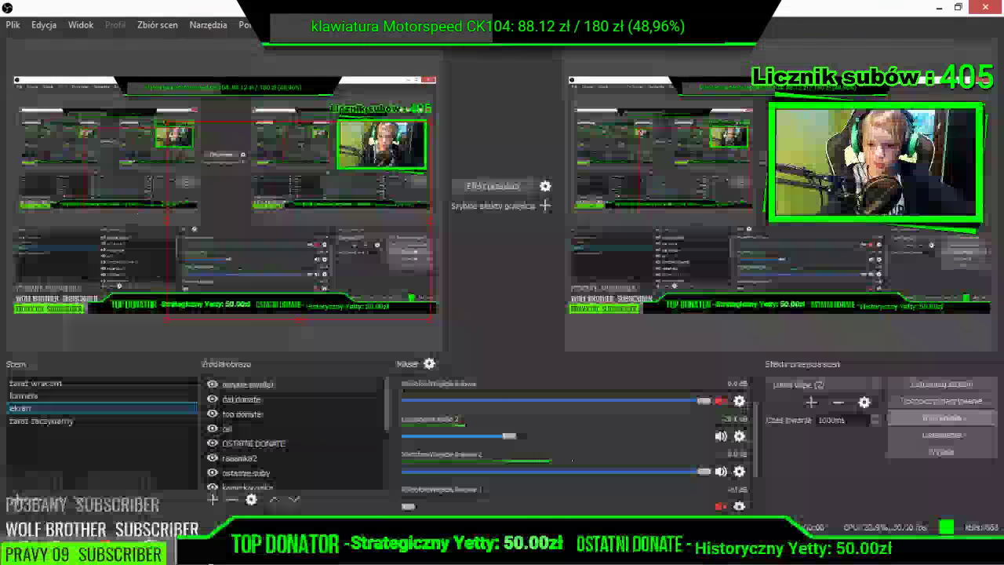
click(241, 556)
click(386, 553)
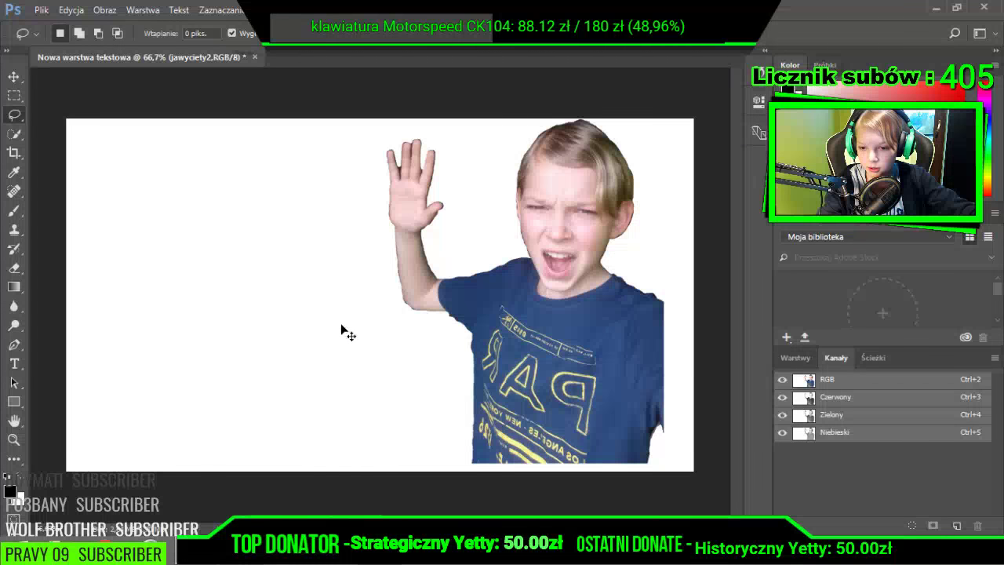
- Enlarge the document to 100% with the Zoom tool and examine the placed figure and the blank canvas beside it
click(24, 331)
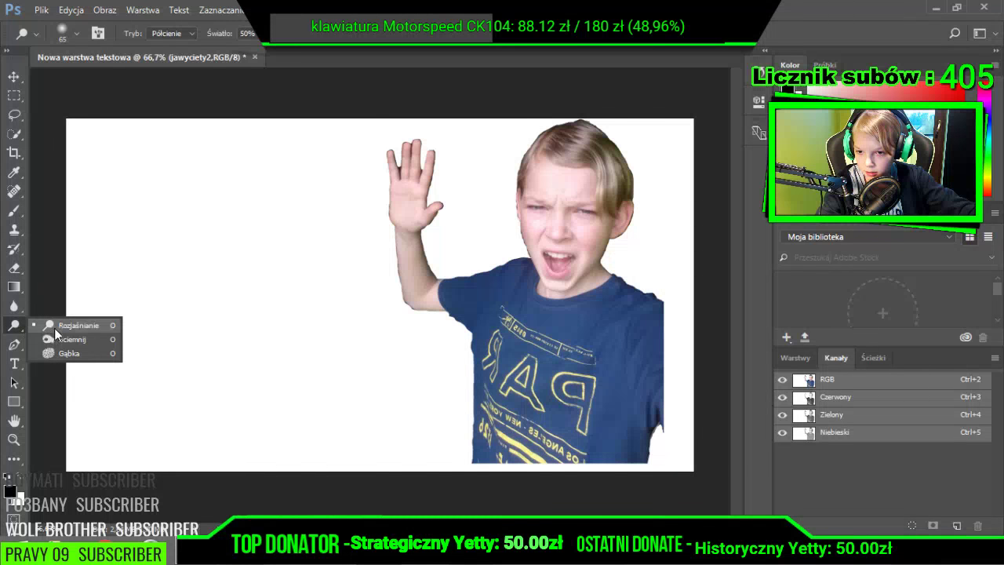
click(14, 133)
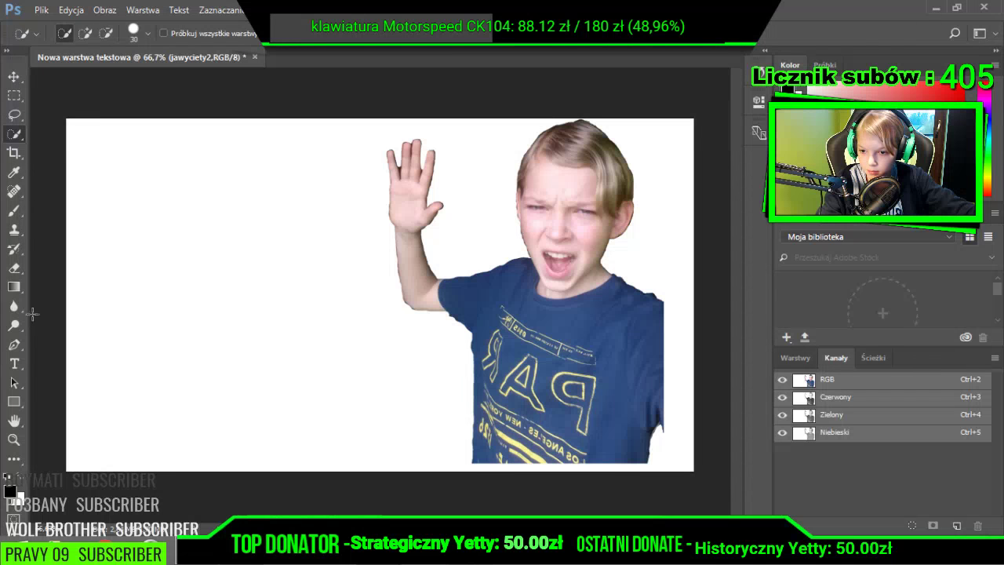
click(13, 440)
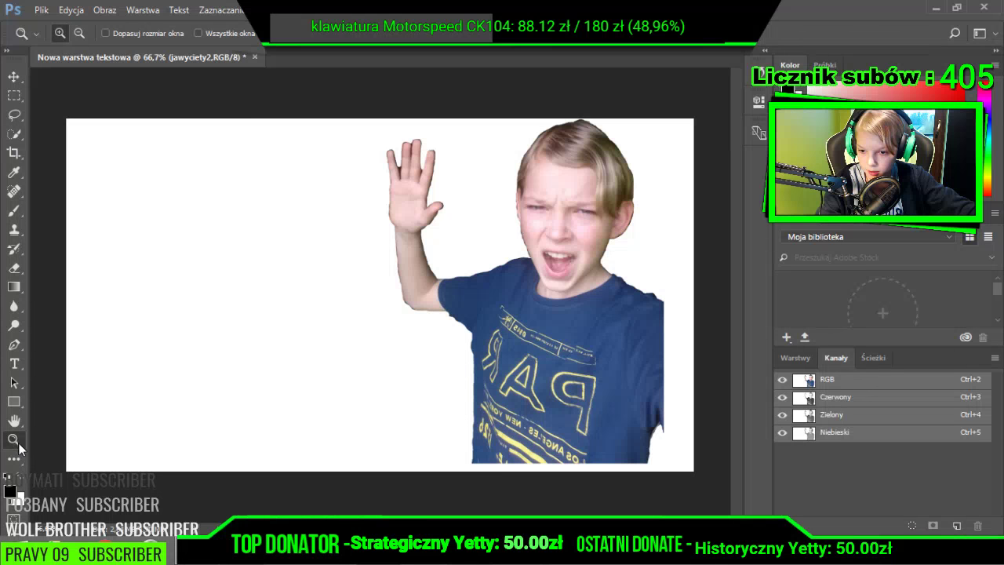
click(340, 379)
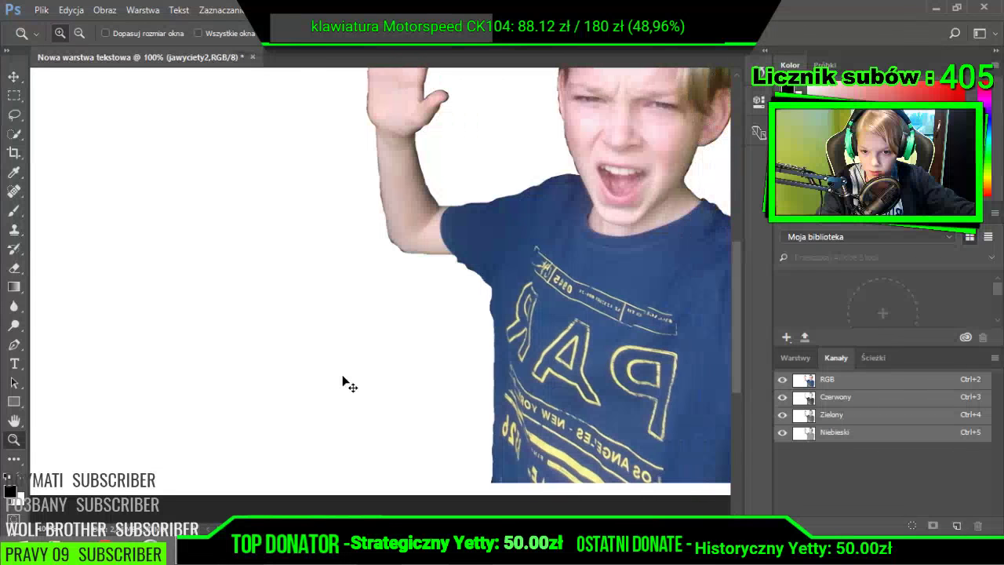
scroll(184, 379, down, 1)
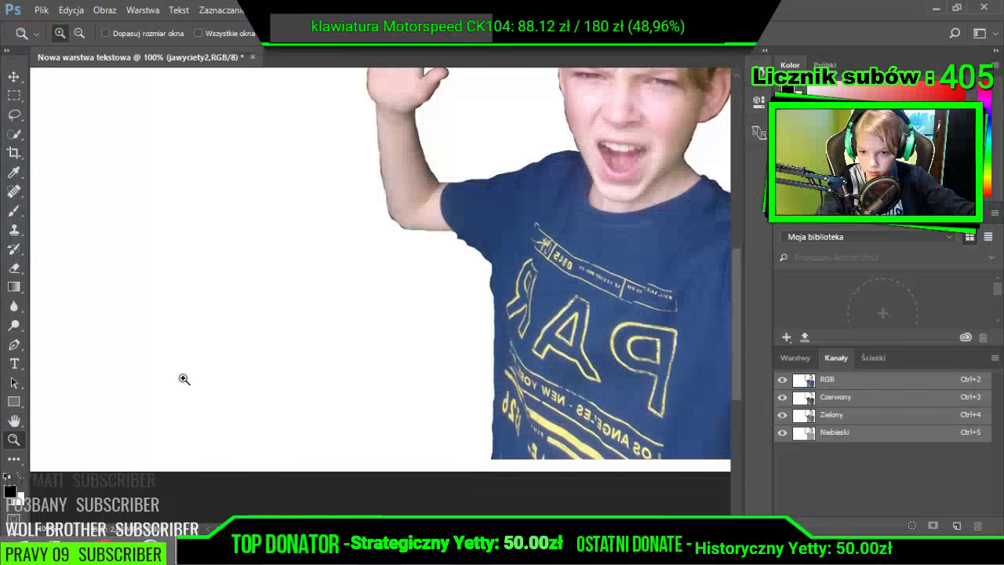
scroll(219, 363, right, 1)
scroll(220, 363, left, 3)
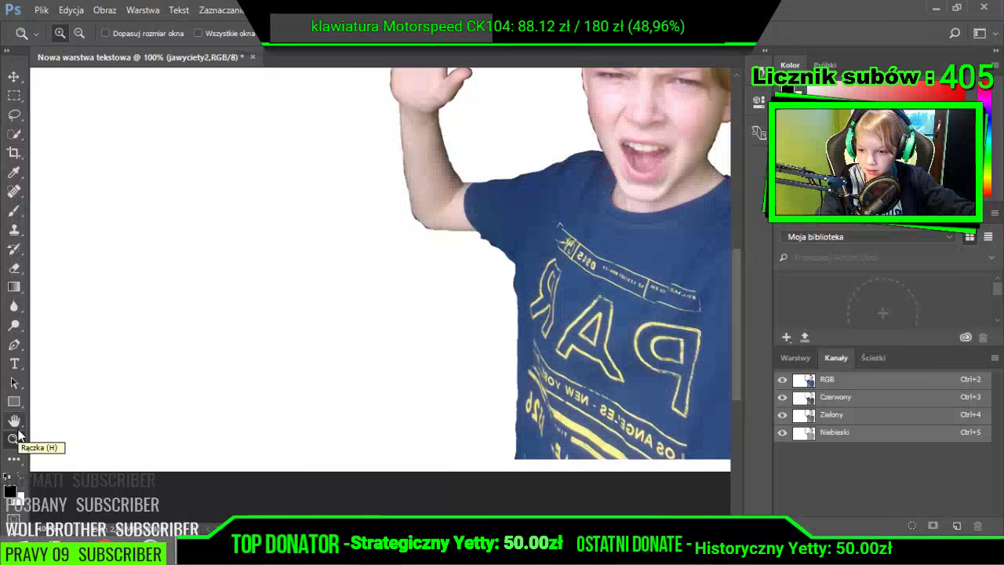
scroll(210, 345, right, 7)
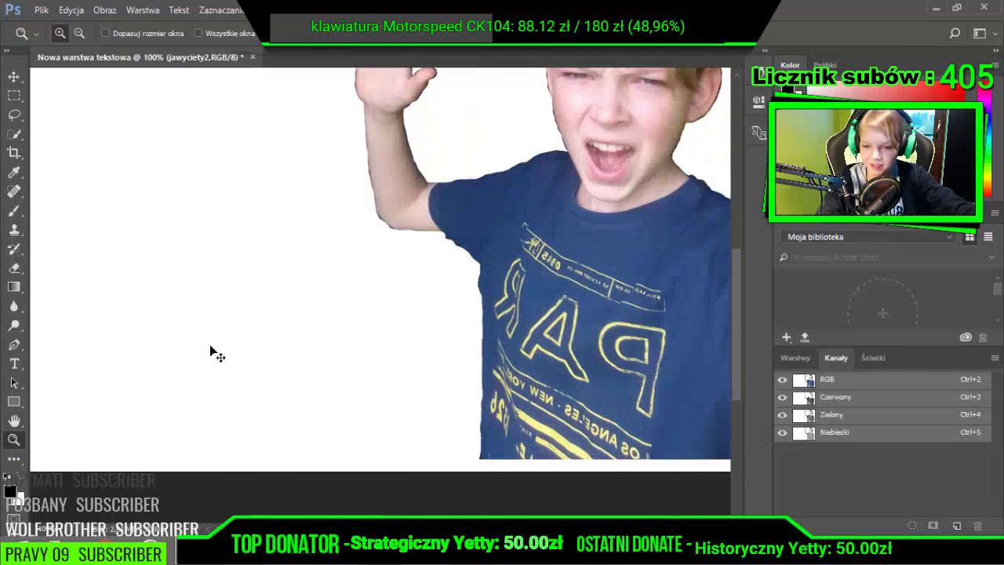
scroll(651, 438, left, 1)
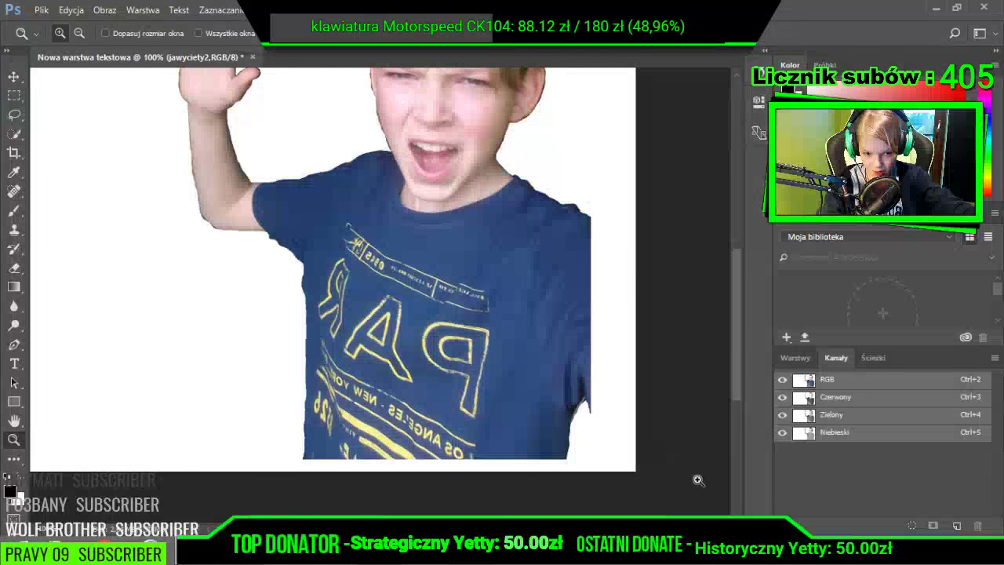
scroll(164, 496, left, 10)
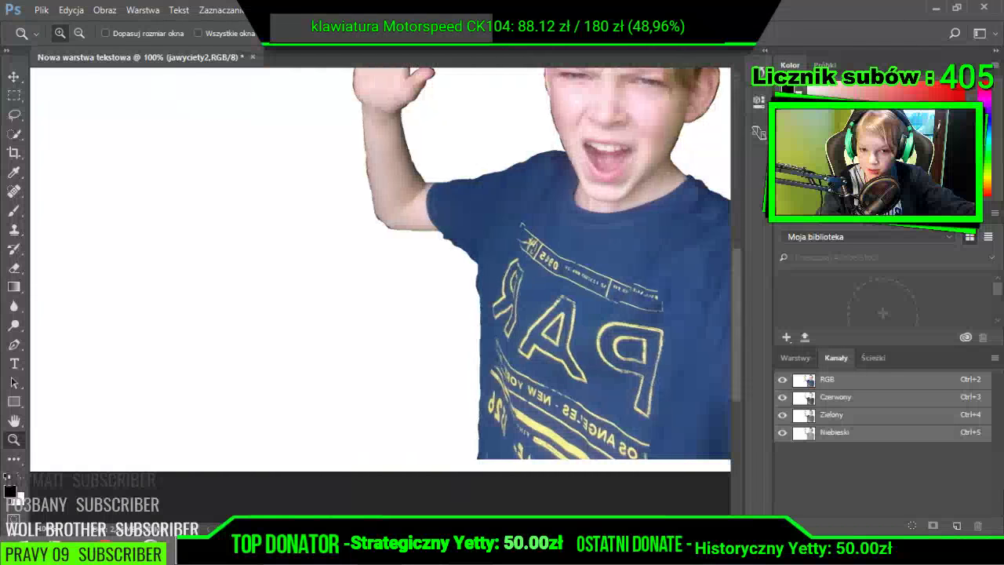
drag(245, 528, 345, 528)
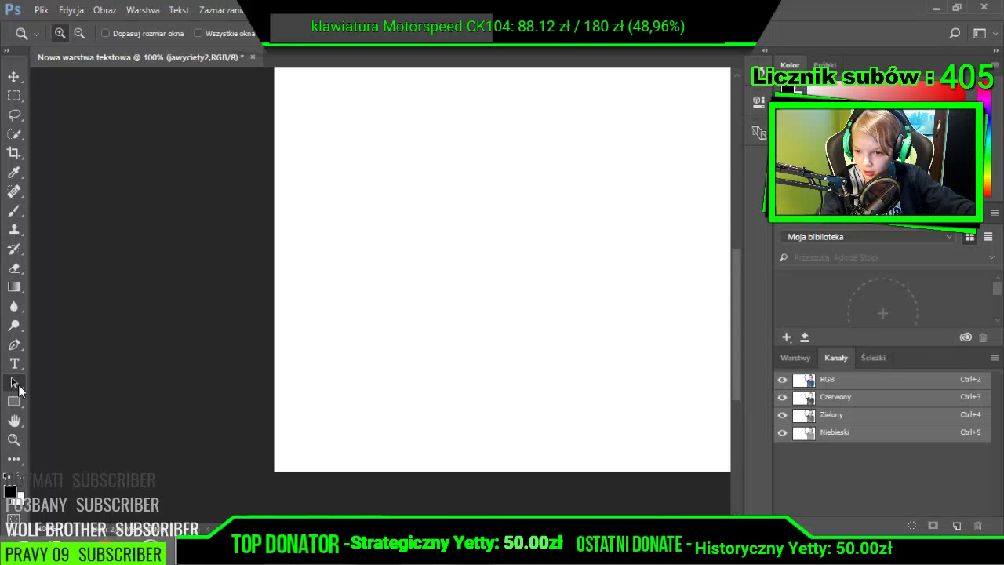
drag(18, 384, 91, 386)
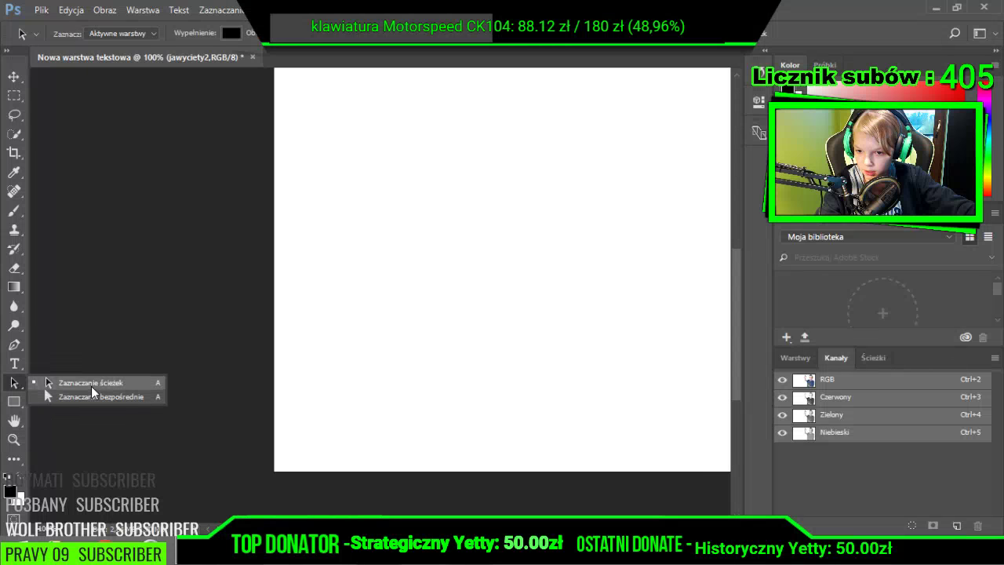
click(15, 424)
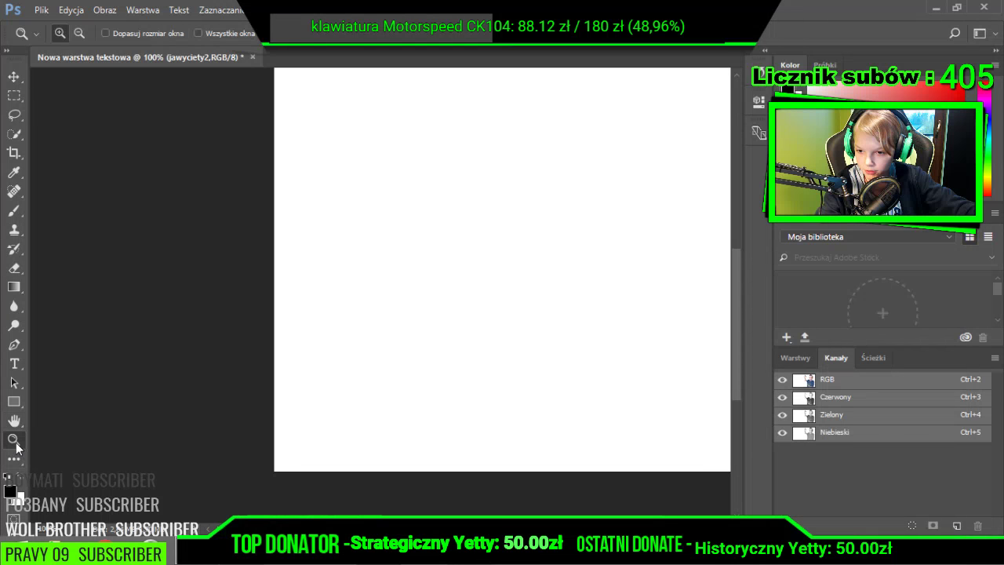
click(15, 440)
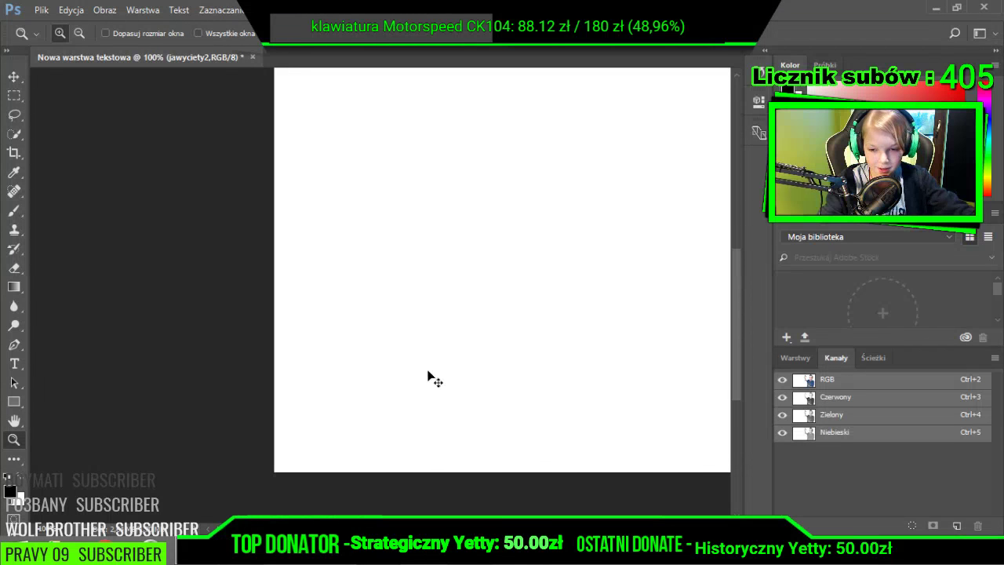
- Enlarge the document to 600% with the Zoom tool and examine the placed figure's hand and face at pixel level
scroll(293, 298, right, 2)
scroll(294, 298, down, 5)
scroll(427, 333, up, 2)
click(428, 333)
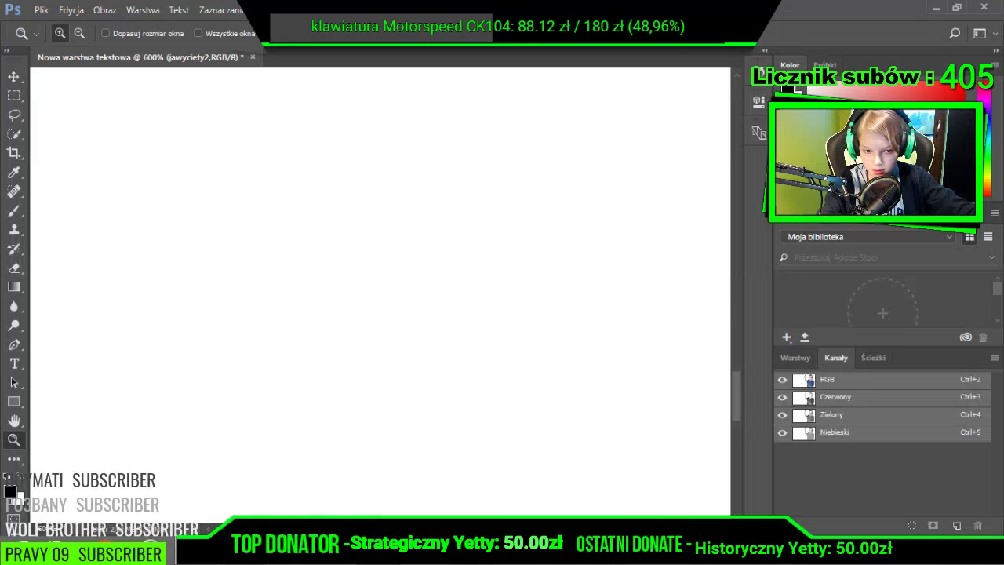
drag(537, 528, 553, 528)
drag(738, 406, 736, 219)
scroll(400, 452, right, 5)
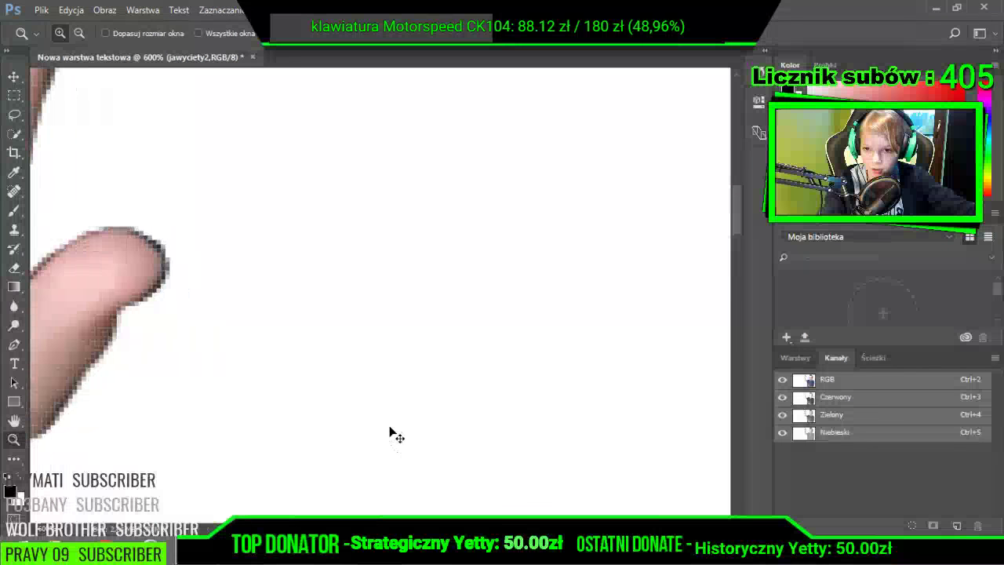
scroll(386, 409, right, 5)
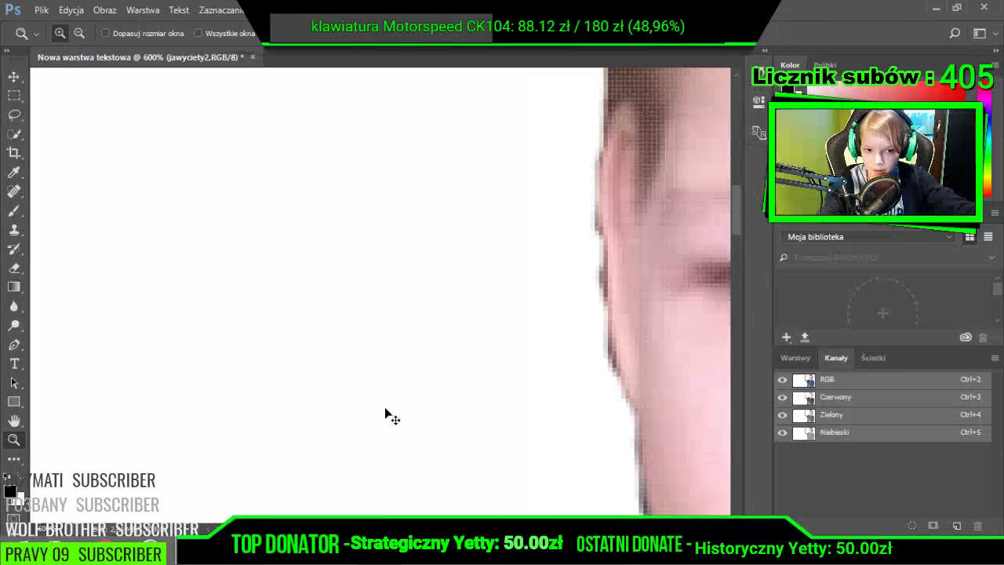
scroll(385, 408, right, 5)
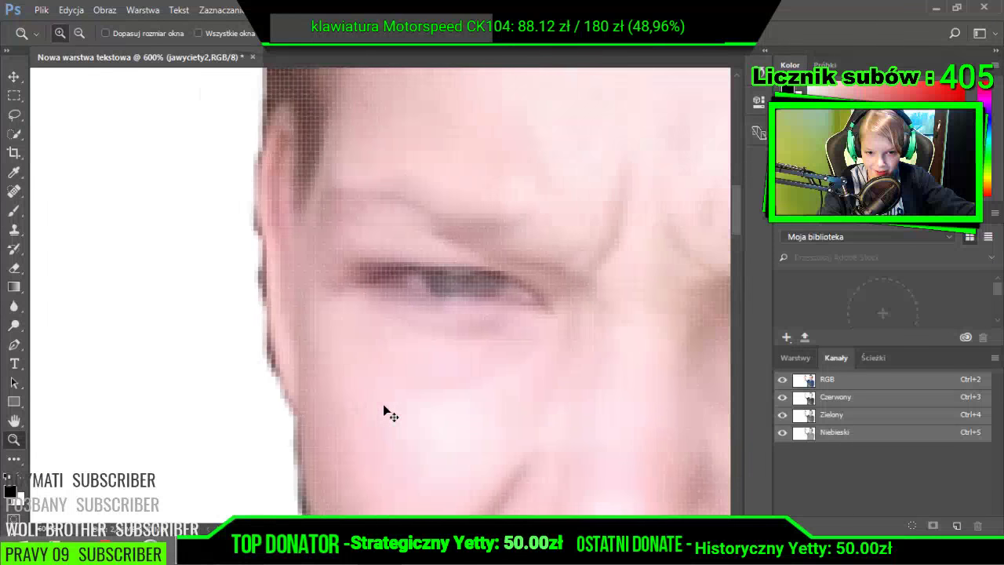
scroll(382, 404, right, 3)
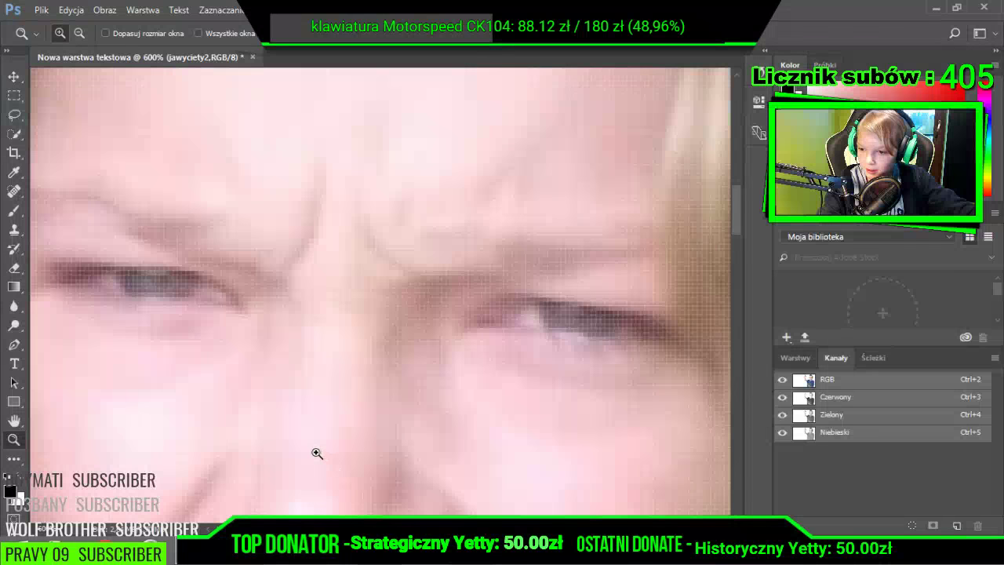
click(25, 33)
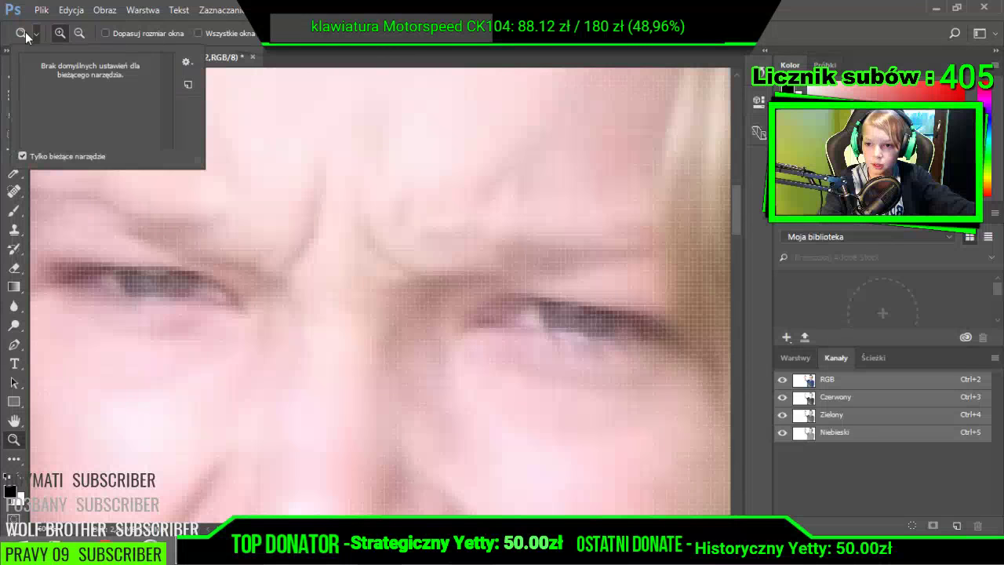
click(23, 33)
click(35, 32)
click(25, 33)
click(22, 33)
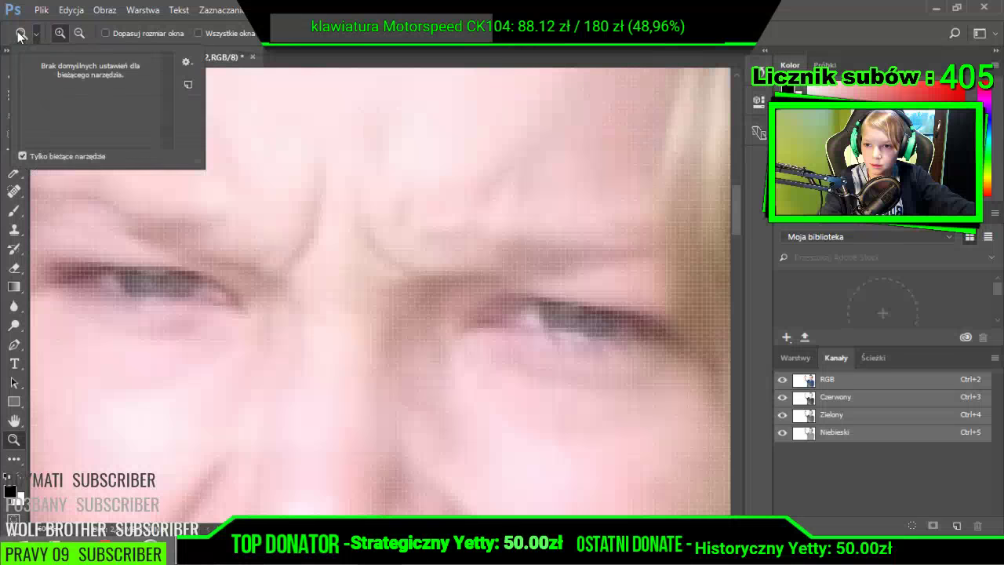
click(19, 33)
key(m)
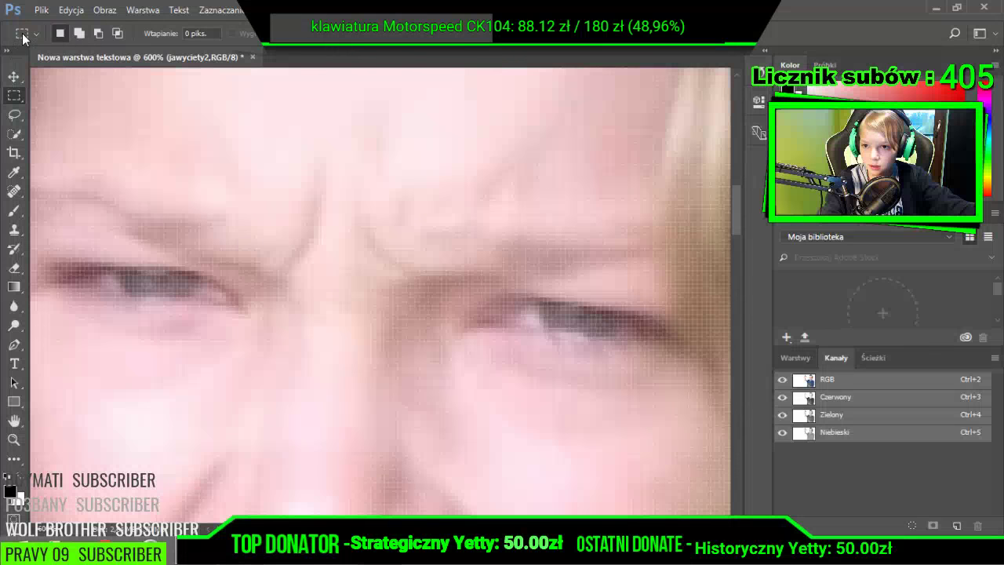
click(12, 441)
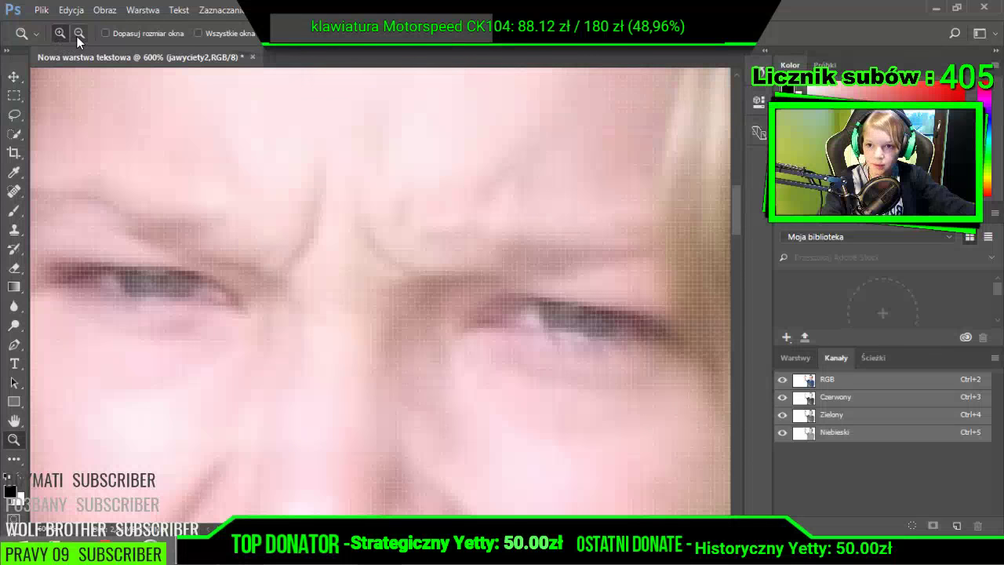
- Zoom out from the figure's face until the whole document is displayed at 50%
click(267, 251)
click(266, 251)
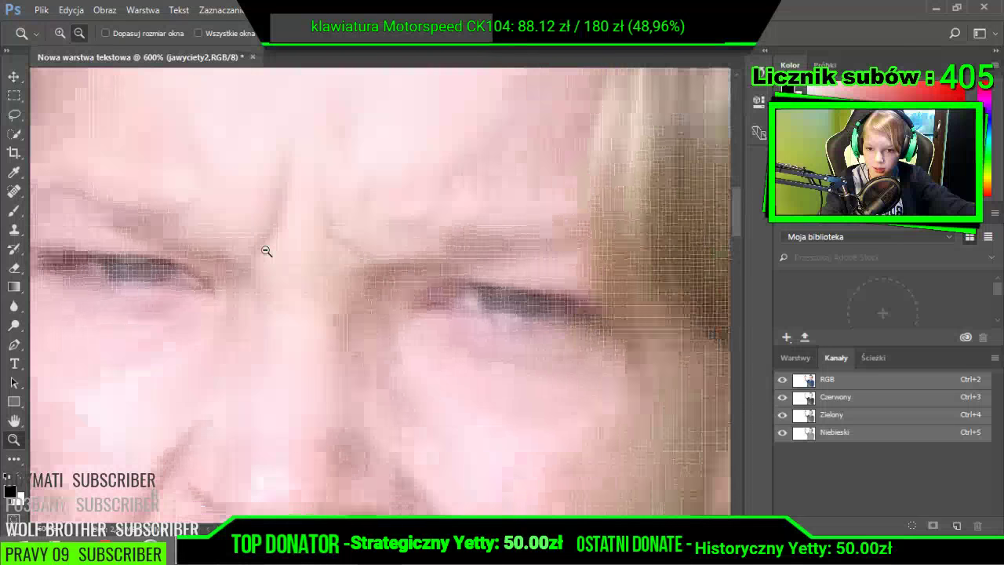
click(267, 251)
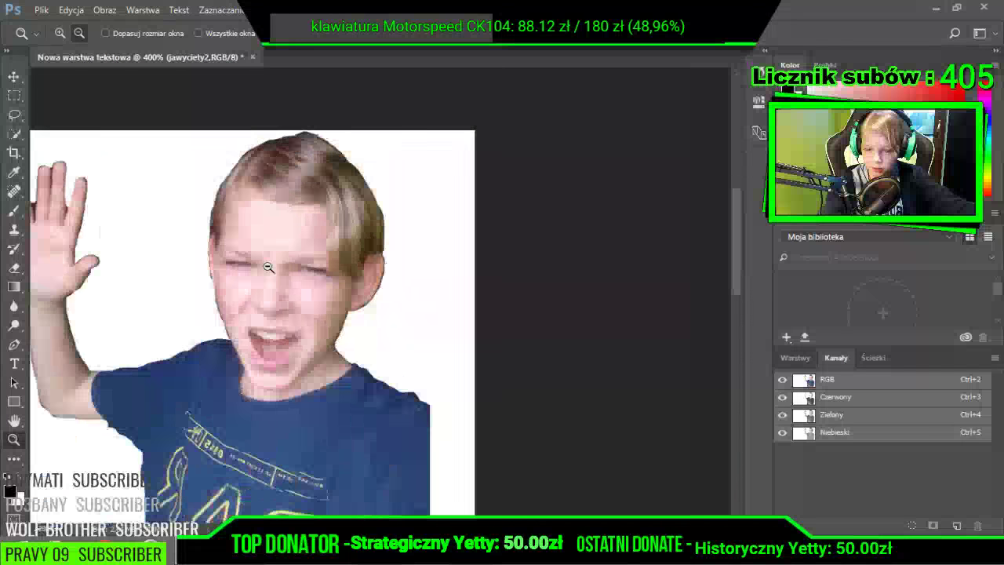
click(258, 307)
click(258, 307)
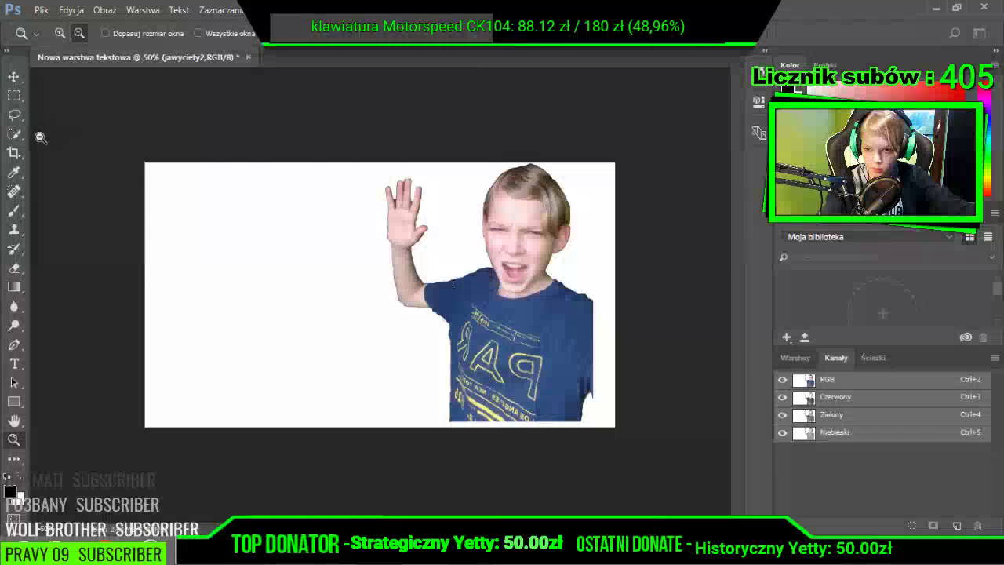
- Zoom in to 300% on the shirt's cut-out edge, follow it up to the sleeve and show the Zoom tool's view-size options
click(62, 33)
click(474, 284)
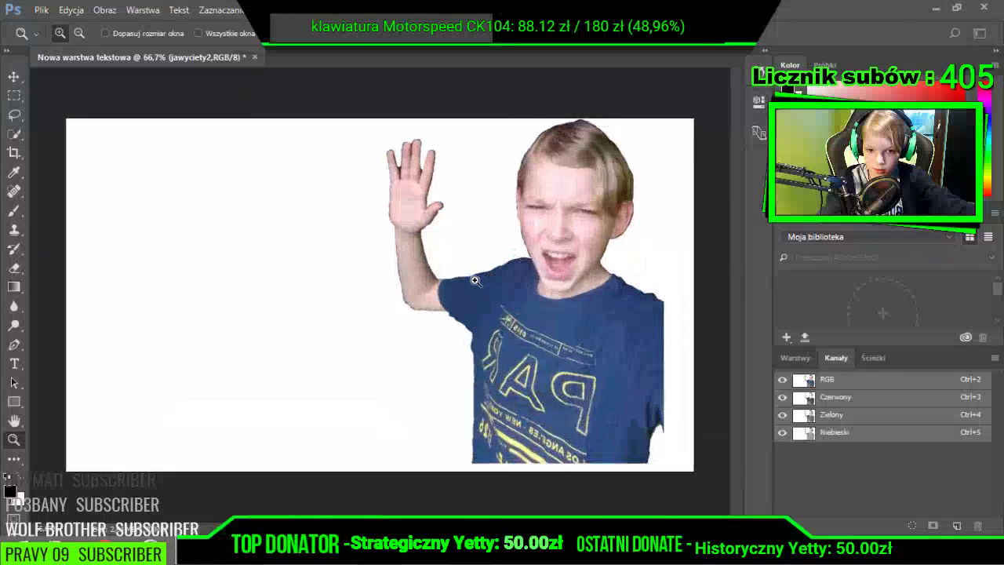
click(474, 281)
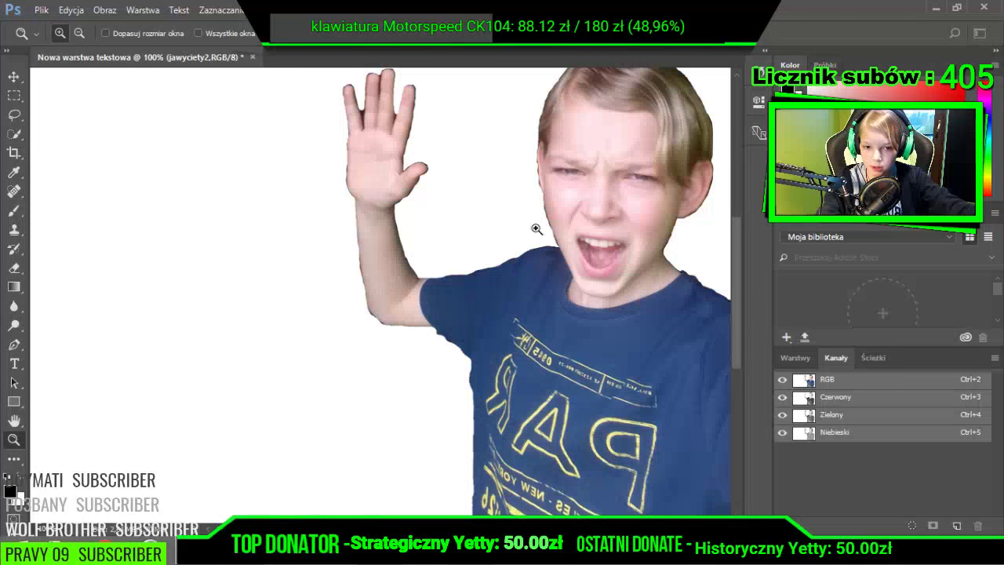
scroll(530, 437, down, 3)
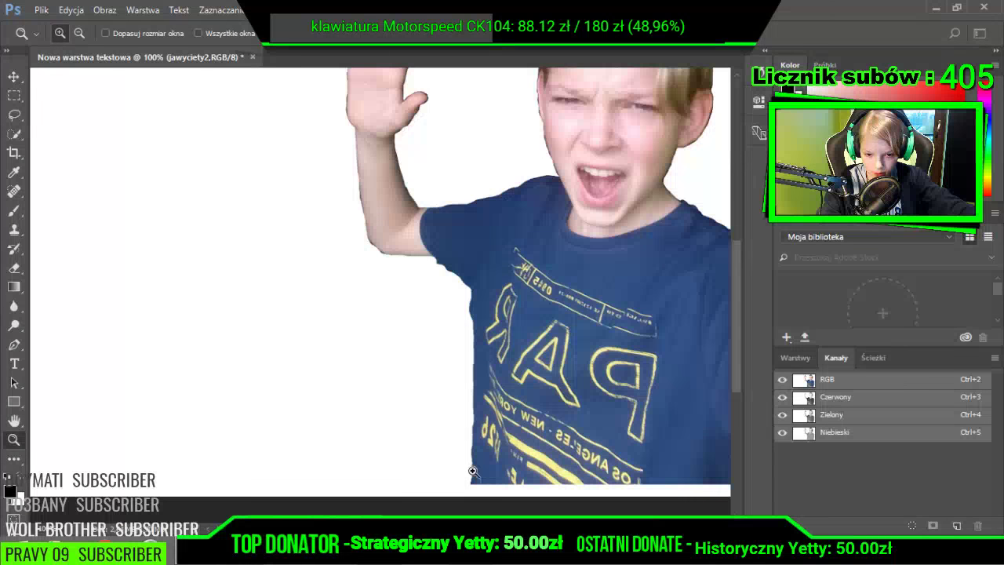
click(473, 471)
click(473, 471)
scroll(493, 428, up, 5)
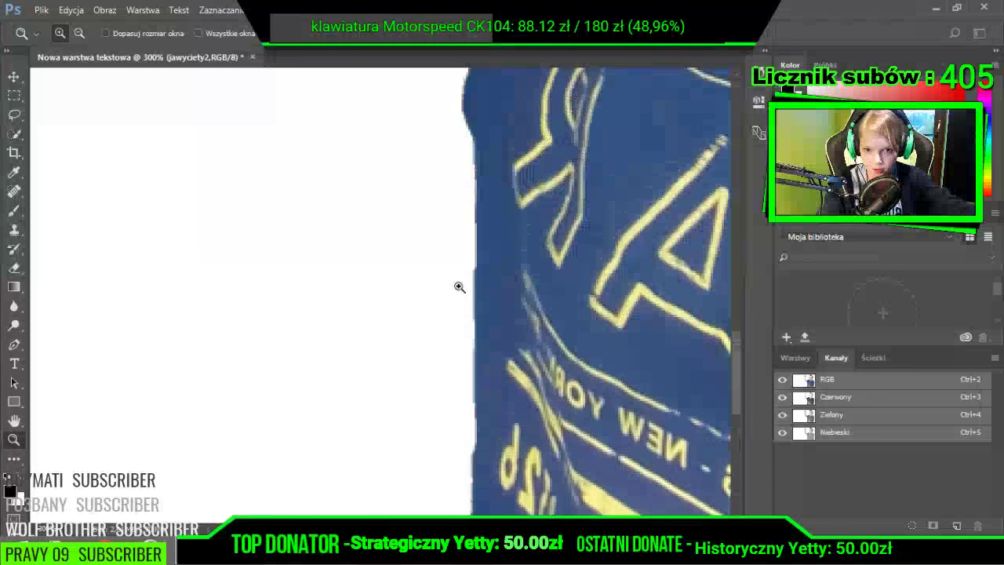
scroll(424, 298, up, 6)
right_click(441, 224)
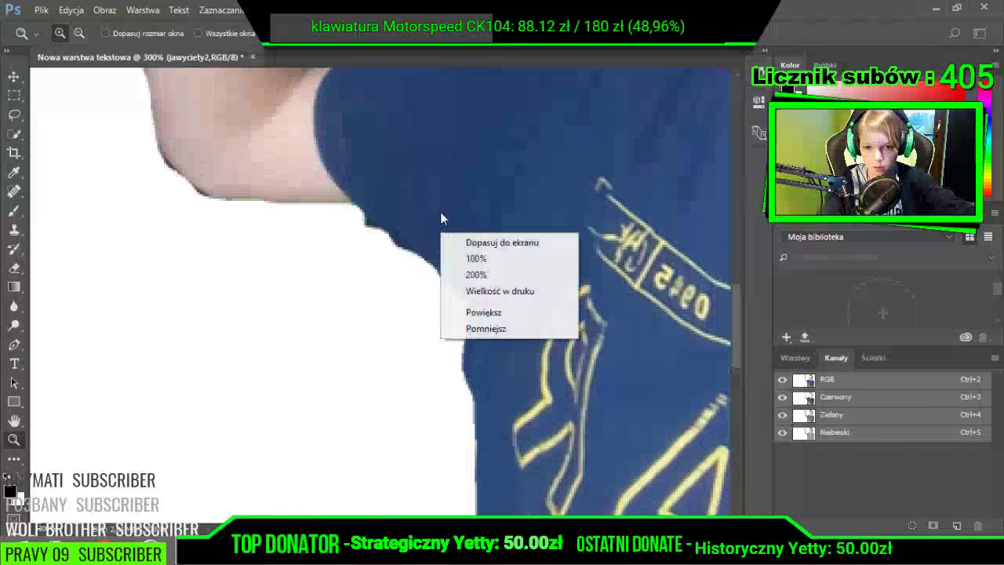
right_click(440, 192)
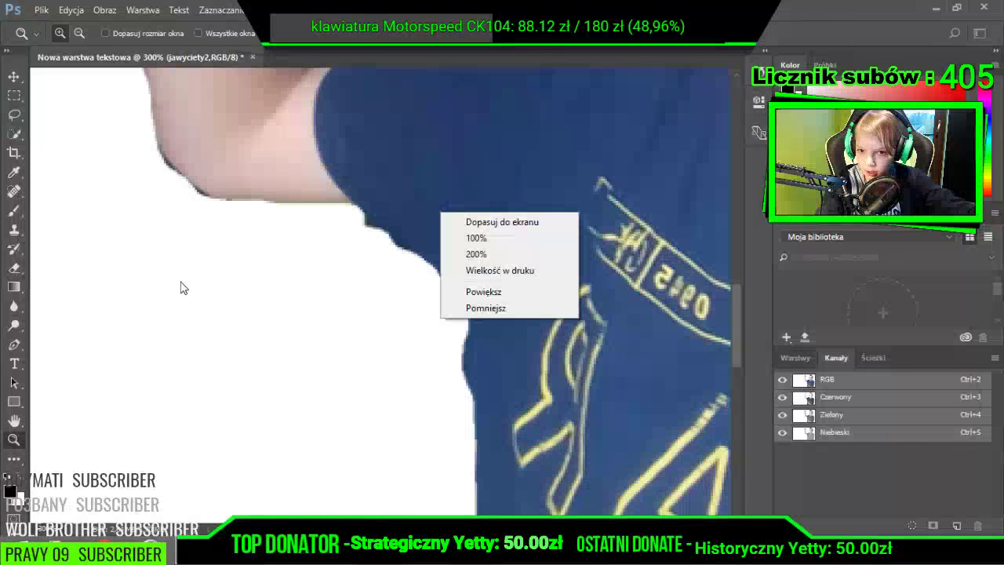
- Try outlining the dark fringe along the figure's elbow with the Lasso tool at 300%, undoing the misplaced selection below it
click(510, 528)
drag(510, 528, 485, 528)
scroll(494, 403, up, 3)
scroll(454, 428, up, 3)
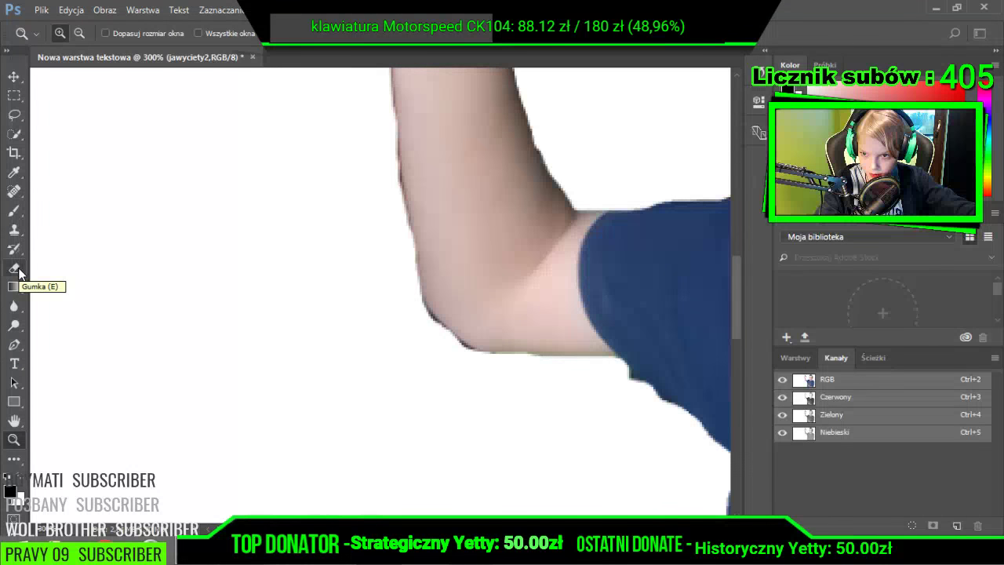
click(14, 114)
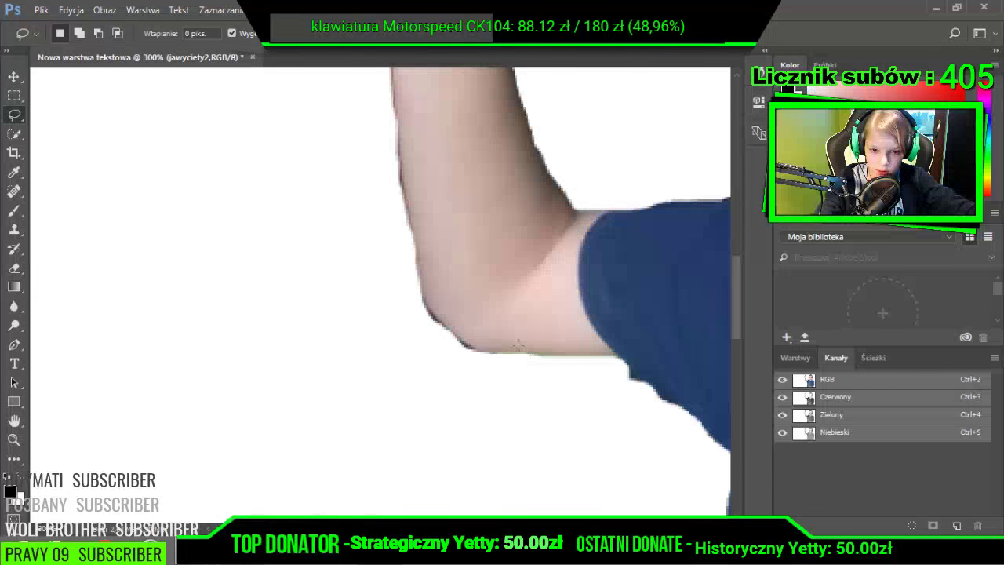
mouse_move(484, 355)
mouse_down()
mouse_move(524, 365)
mouse_move(345, 355)
mouse_move(487, 375)
mouse_up()
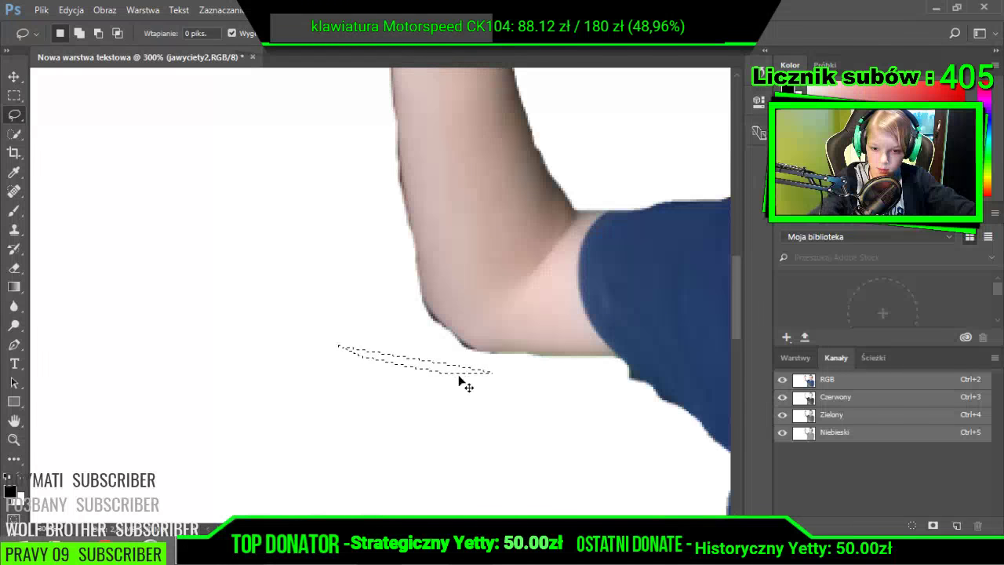
key(ctrl+z)
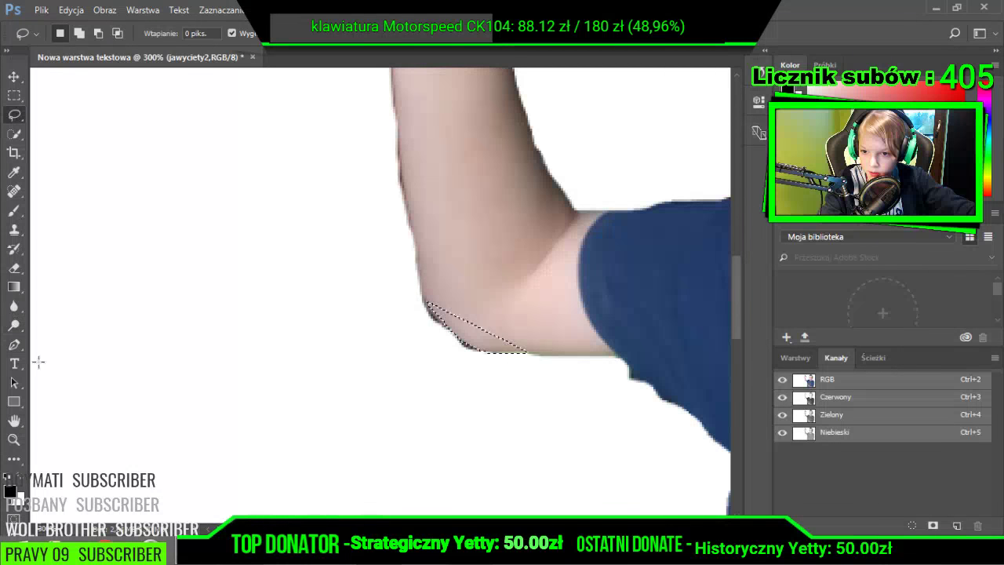
- Zoom in to 1200% on the elbow and draw a Lasso selection around its dark fringe and the adjoining blank area
click(13, 439)
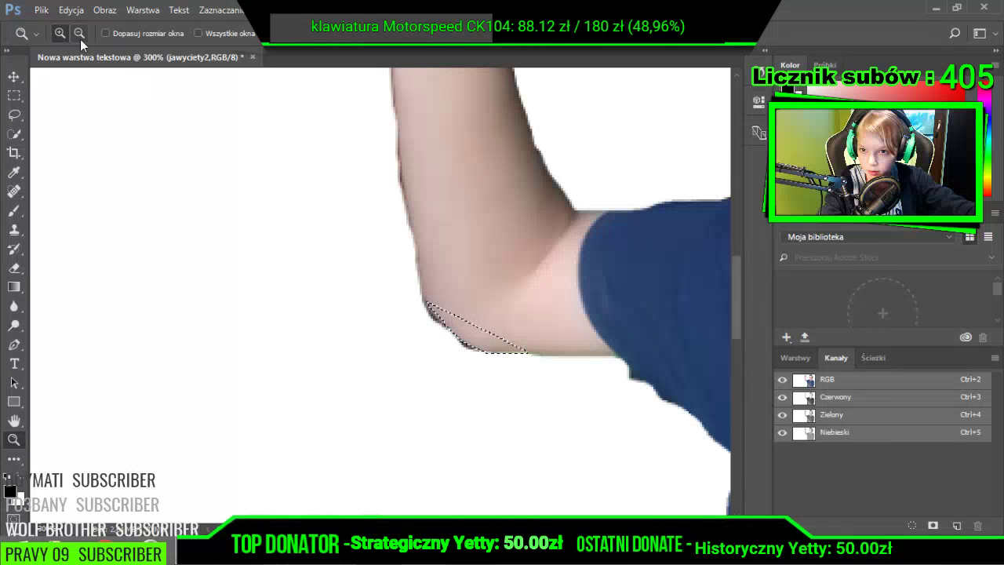
drag(434, 329, 526, 392)
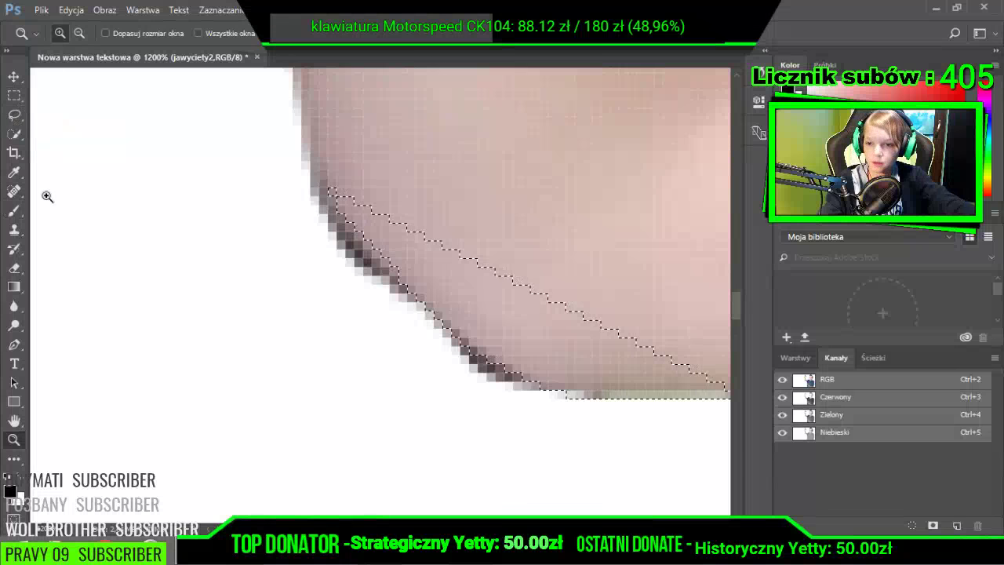
click(14, 115)
mouse_move(514, 388)
mouse_down()
mouse_move(376, 298)
mouse_move(401, 318)
mouse_up()
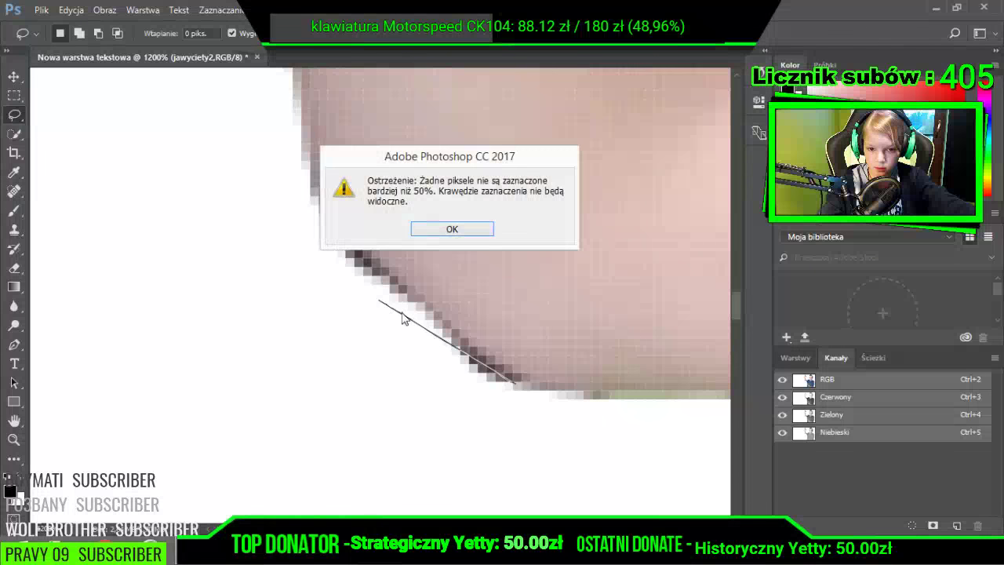
click(445, 229)
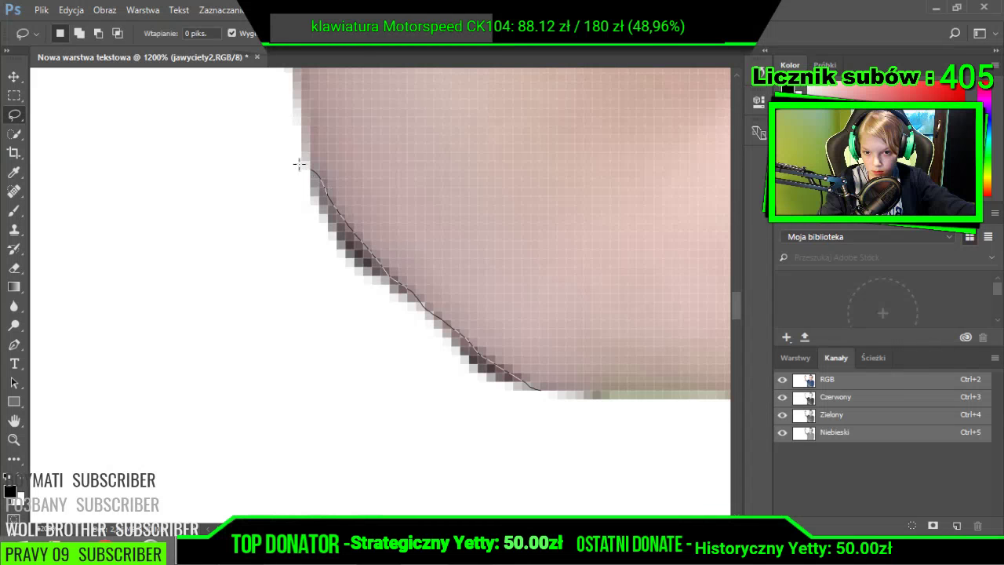
mouse_move(299, 164)
mouse_down()
mouse_move(281, 180)
mouse_move(272, 284)
mouse_move(354, 405)
mouse_move(473, 461)
mouse_up()
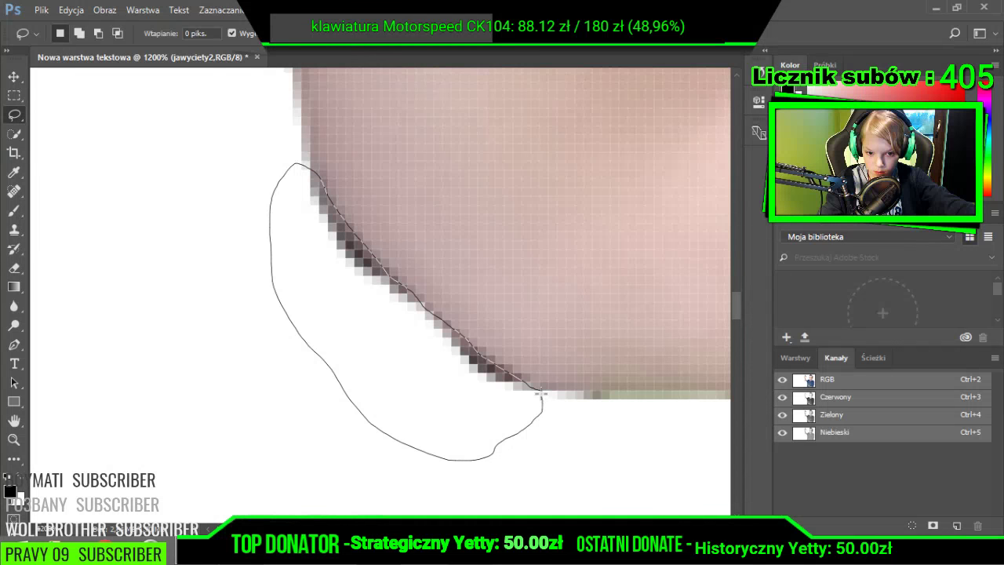
drag(540, 390, 540, 390)
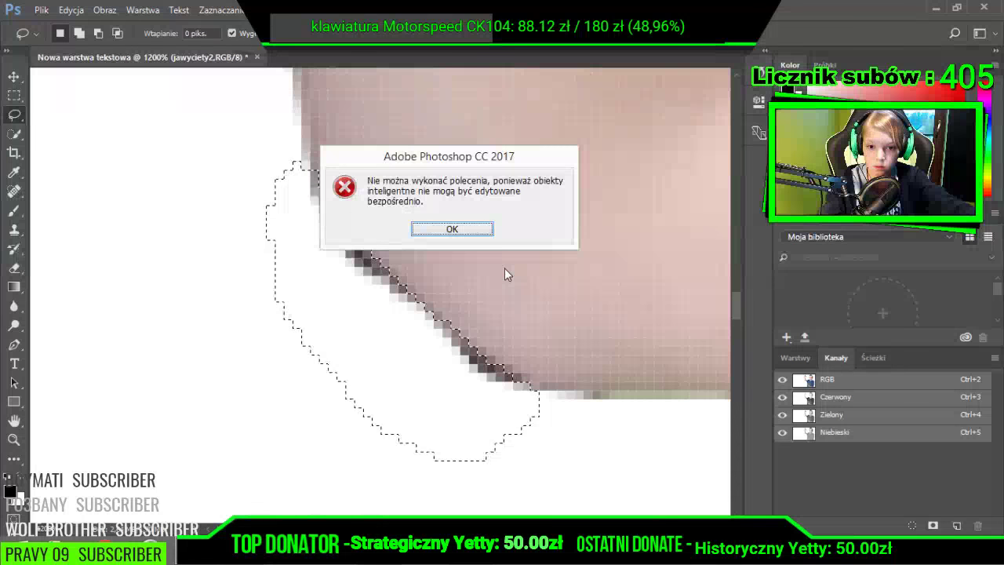
- Try to delete the selected elbow fringe from the placed image
click(469, 229)
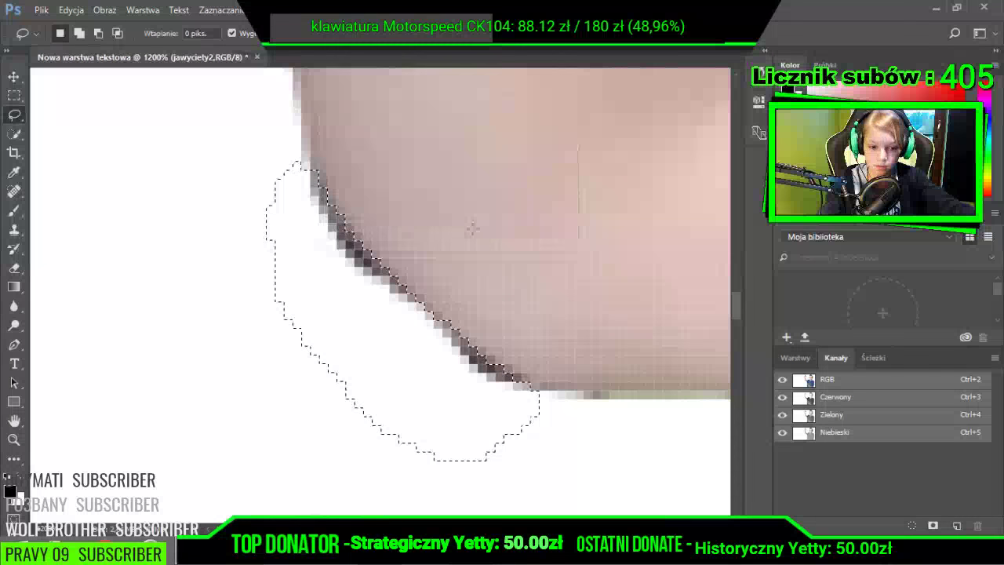
key(Delete)
click(474, 232)
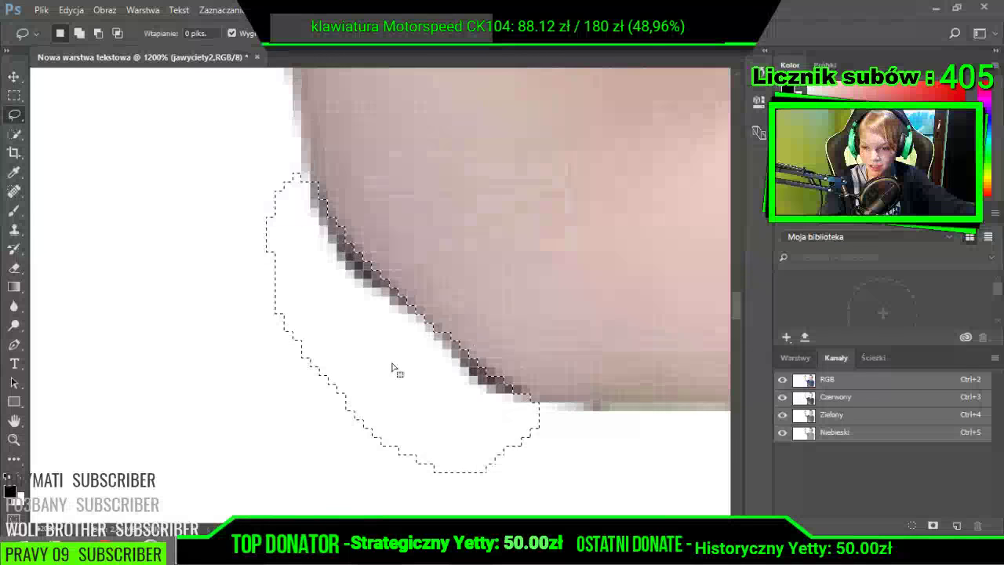
- Examine the Lasso selection's boundary along the dark pixels of the elbow's edge
scroll(394, 375, up, 1)
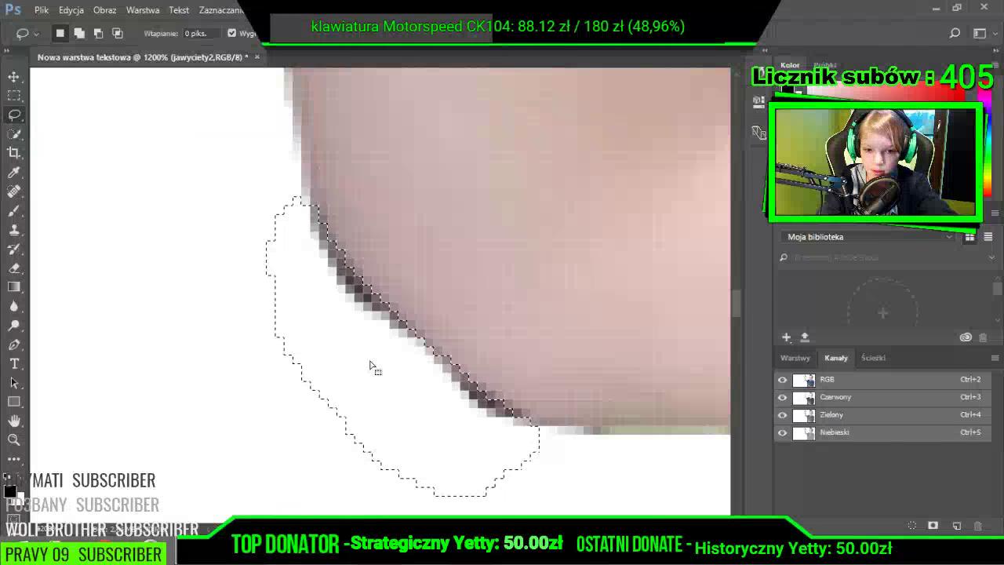
scroll(542, 277, up, 2)
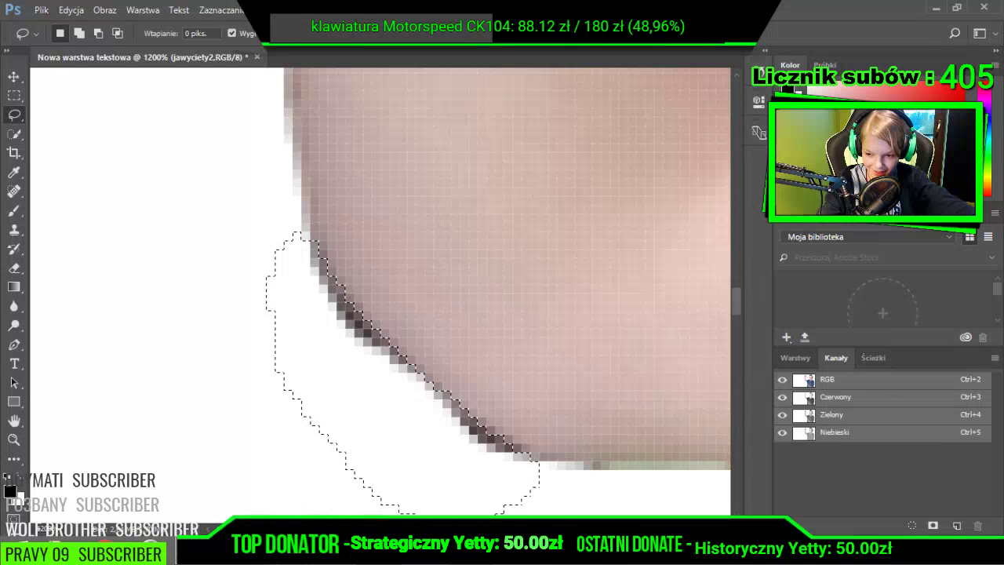
scroll(405, 394, left, 2)
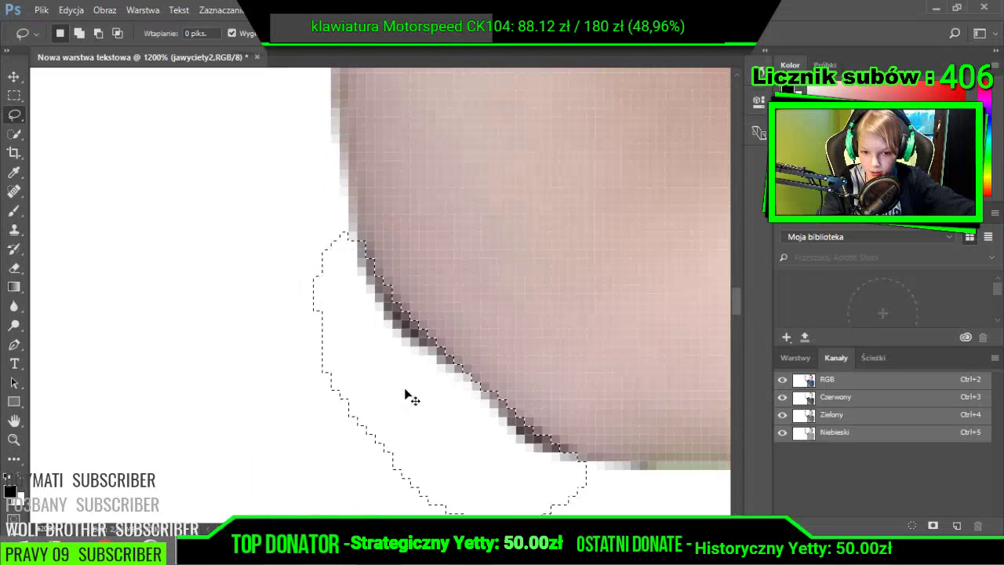
scroll(461, 359, left, 2)
scroll(543, 388, left, 2)
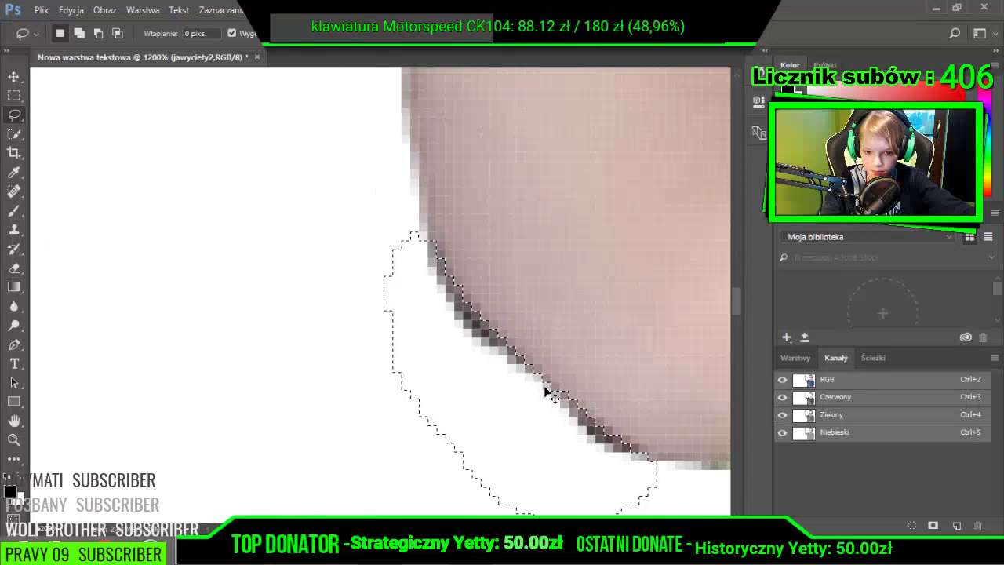
scroll(545, 387, right, 2)
scroll(544, 386, down, 1)
scroll(530, 388, up, 1)
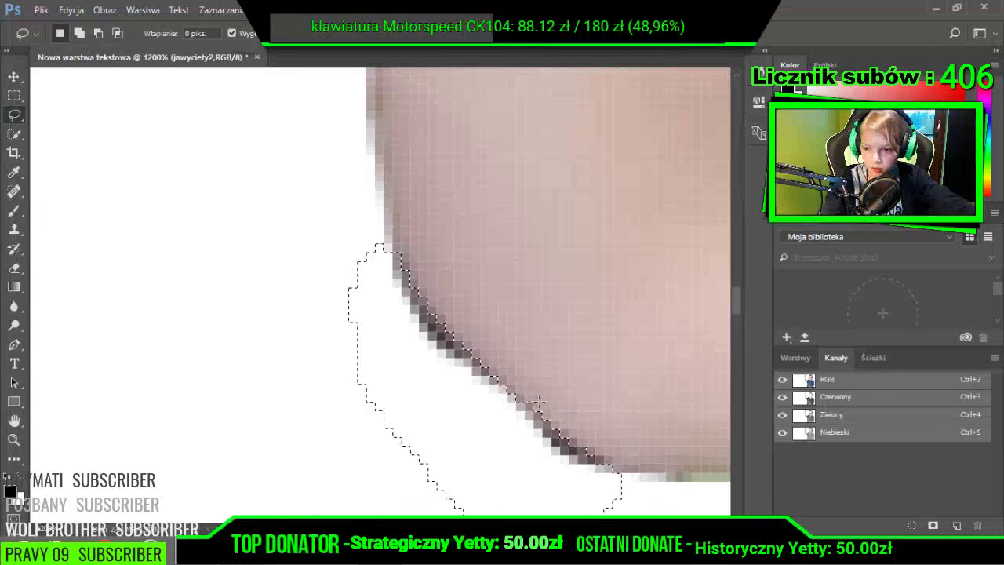
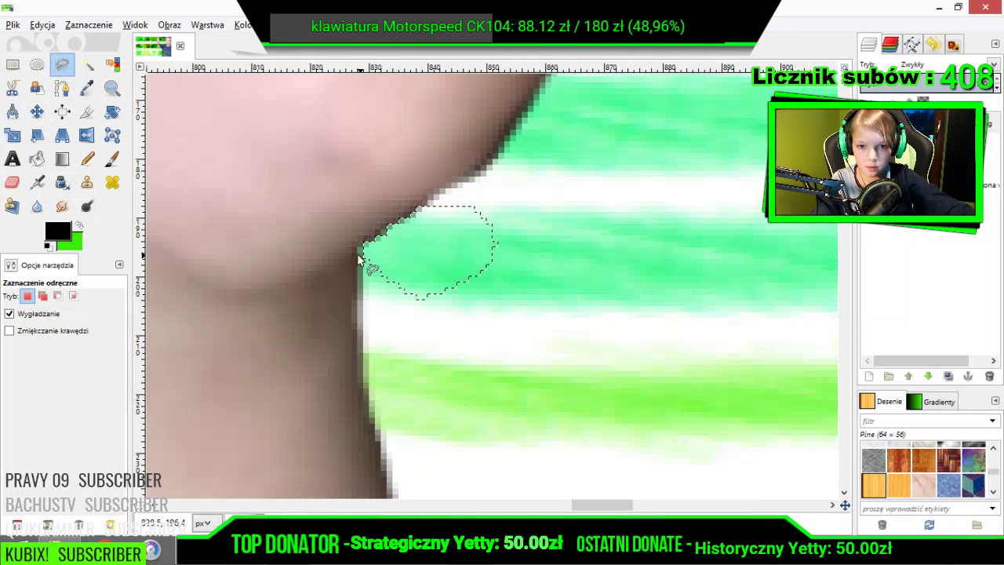
- Outline the dark fringe along the thumb's outer lower edge with the Free Select tool and delete it
scroll(363, 258, up, 6)
scroll(515, 474, down, 3)
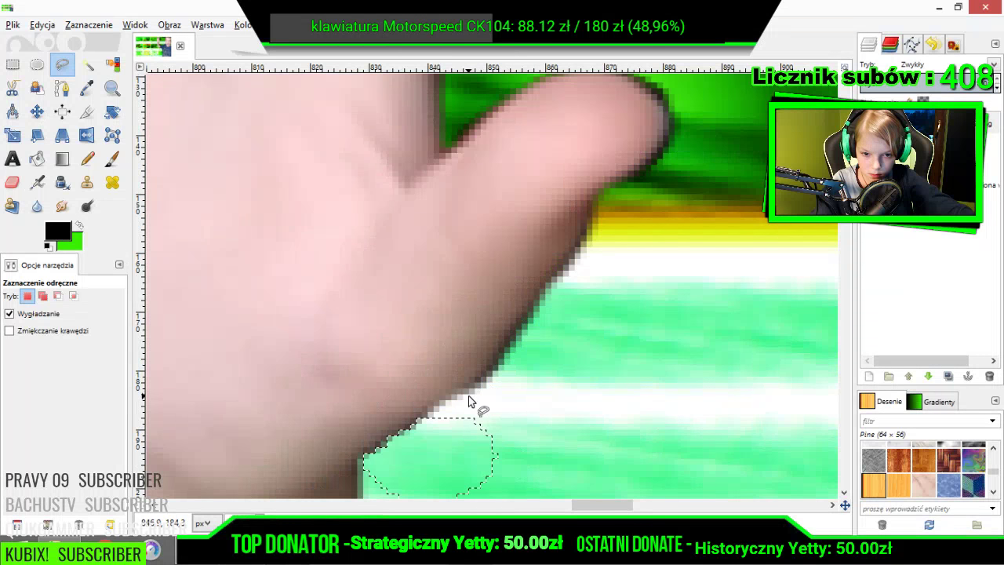
mouse_move(471, 394)
mouse_down()
mouse_move(491, 383)
mouse_move(495, 359)
mouse_move(528, 313)
mouse_up()
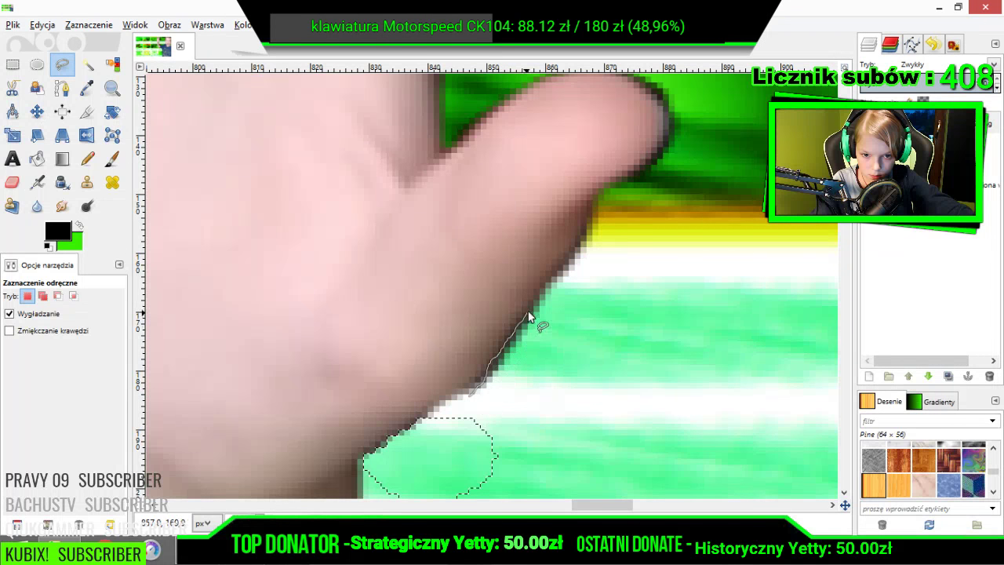
mouse_move(577, 252)
mouse_down()
mouse_move(593, 211)
mouse_move(627, 210)
mouse_move(620, 350)
mouse_move(521, 429)
mouse_move(468, 403)
mouse_up()
- Outline the dark fringe around the thumb's tip and upper edge, delete it, and clear the selection
scroll(497, 437, up, 5)
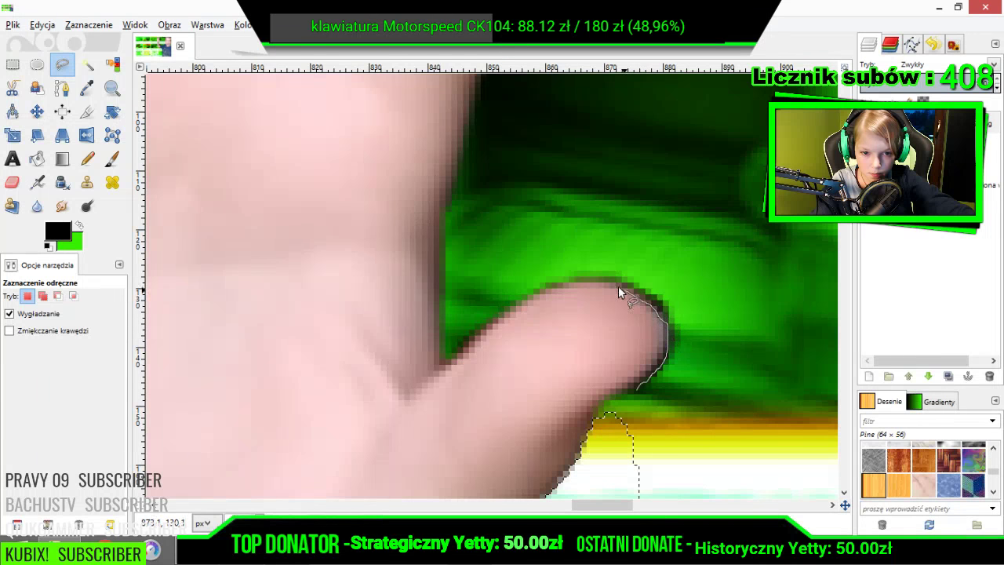
mouse_move(461, 340)
mouse_down()
mouse_move(452, 305)
mouse_move(532, 222)
mouse_move(711, 242)
mouse_up()
drag(630, 389, 628, 414)
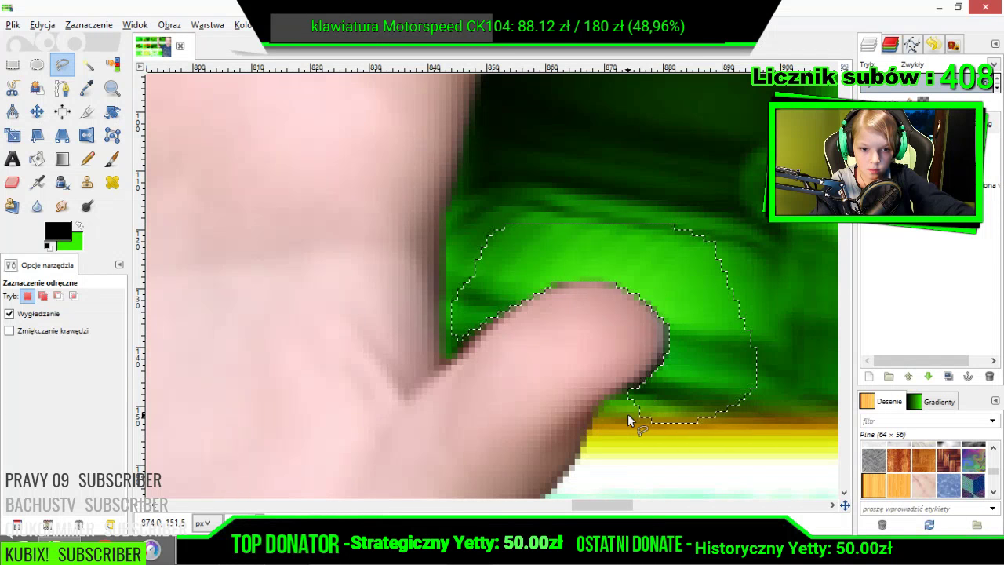
click(88, 24)
click(92, 63)
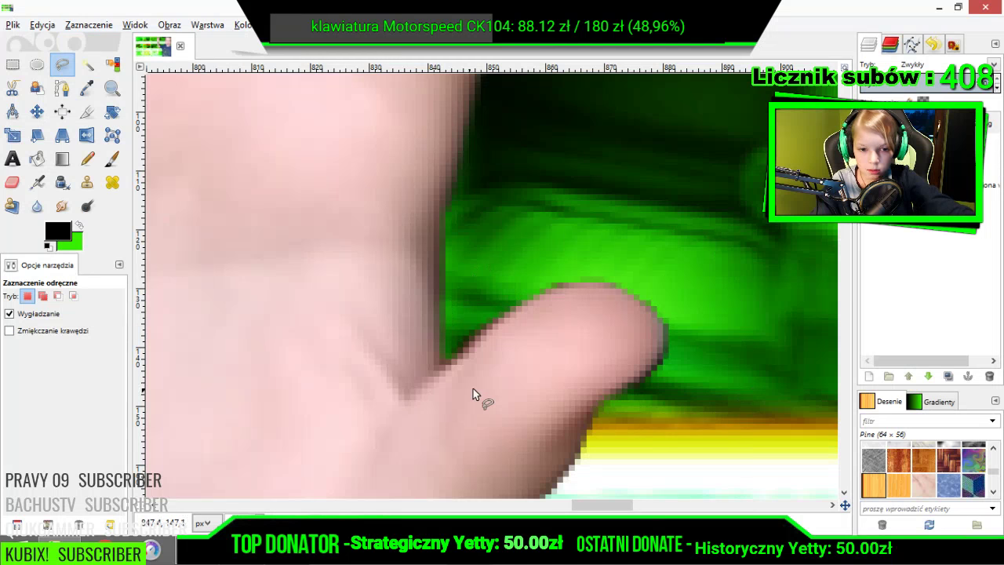
- Free-select the fringe along the lower palm edge opposite the thumb, delete it, and clear the selection
scroll(471, 390, down, 2)
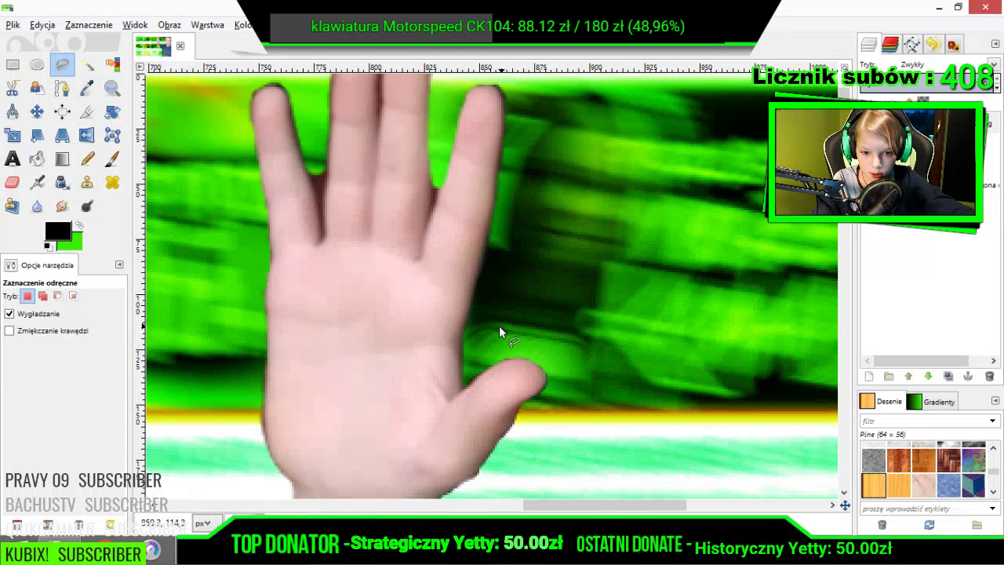
scroll(265, 296, up, 2)
scroll(275, 401, up, 1)
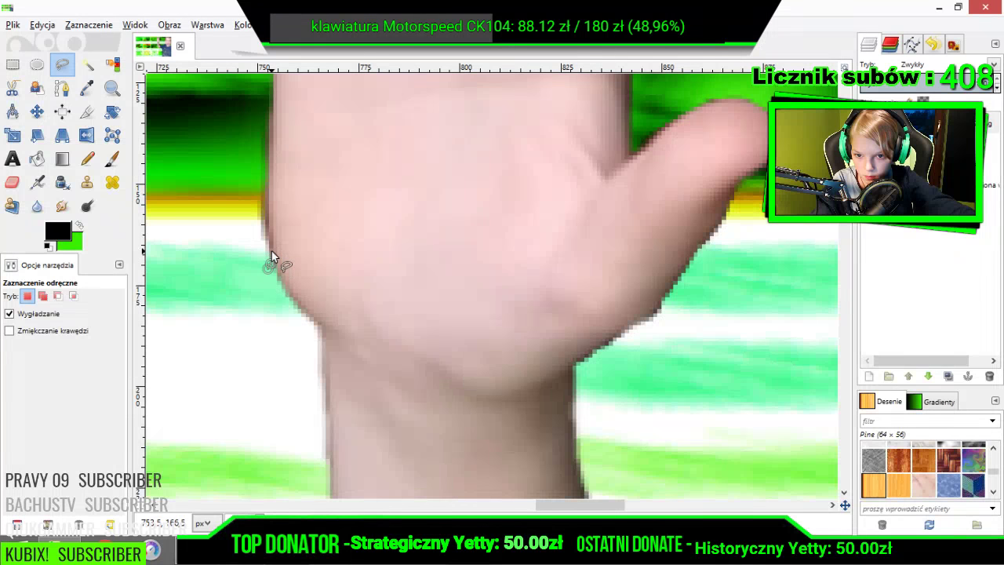
drag(269, 267, 267, 216)
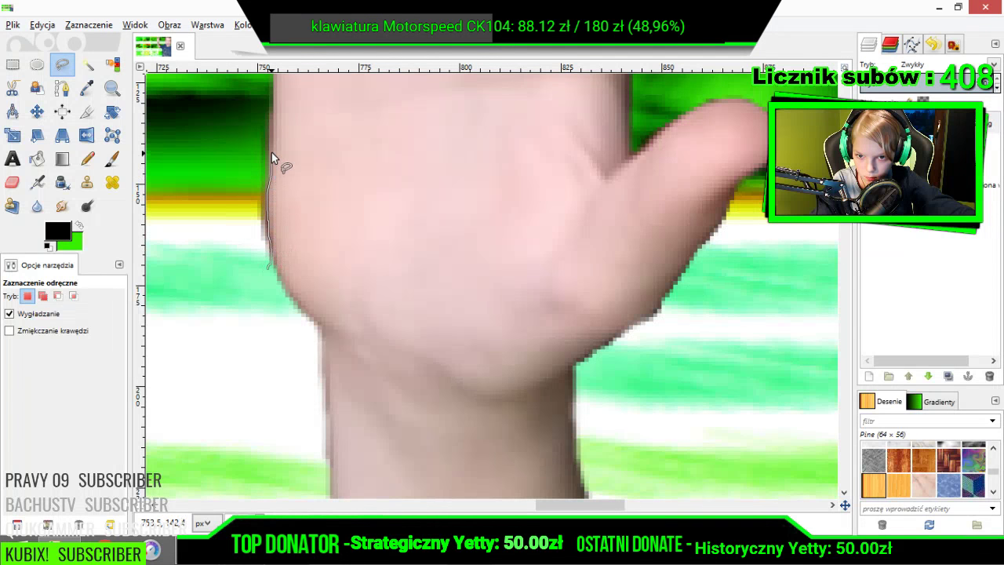
mouse_move(271, 153)
mouse_down()
mouse_move(170, 243)
mouse_move(237, 399)
mouse_move(271, 281)
mouse_up()
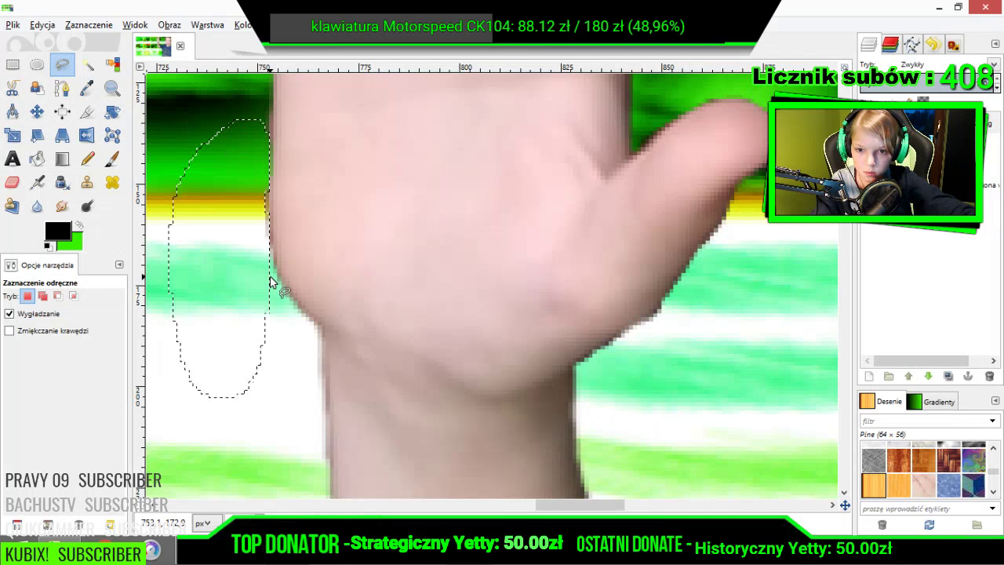
scroll(273, 281, up, 3)
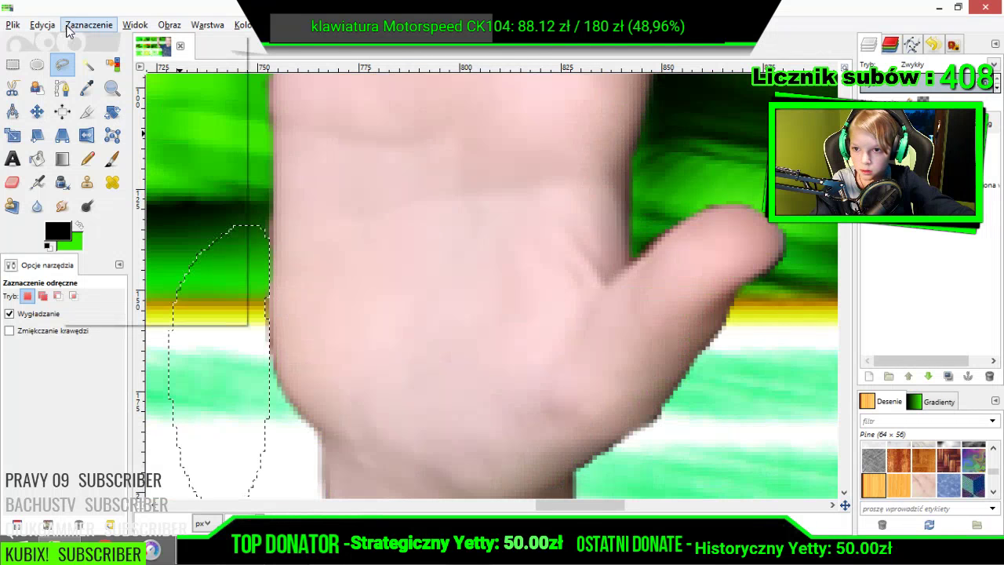
click(67, 28)
click(91, 58)
- Free-select the dark reddish gap between the little finger and its neighbouring finger and delete it
scroll(354, 381, up, 3)
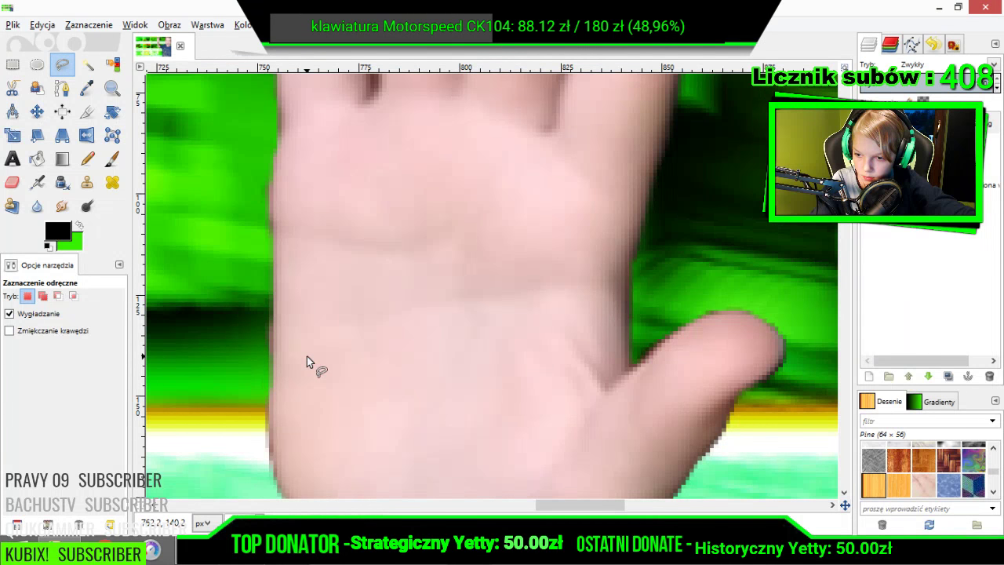
scroll(307, 362, up, 5)
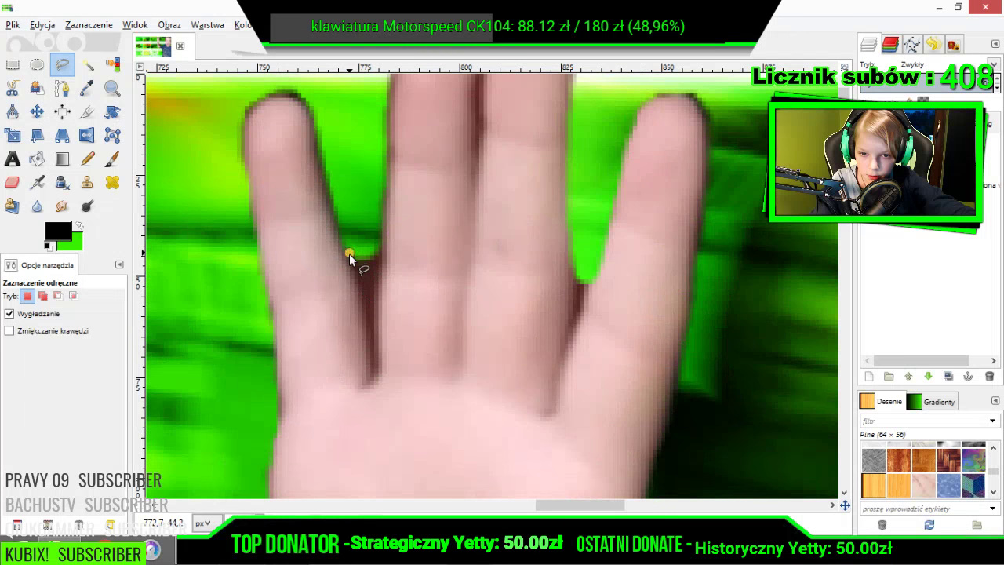
drag(349, 254, 360, 289)
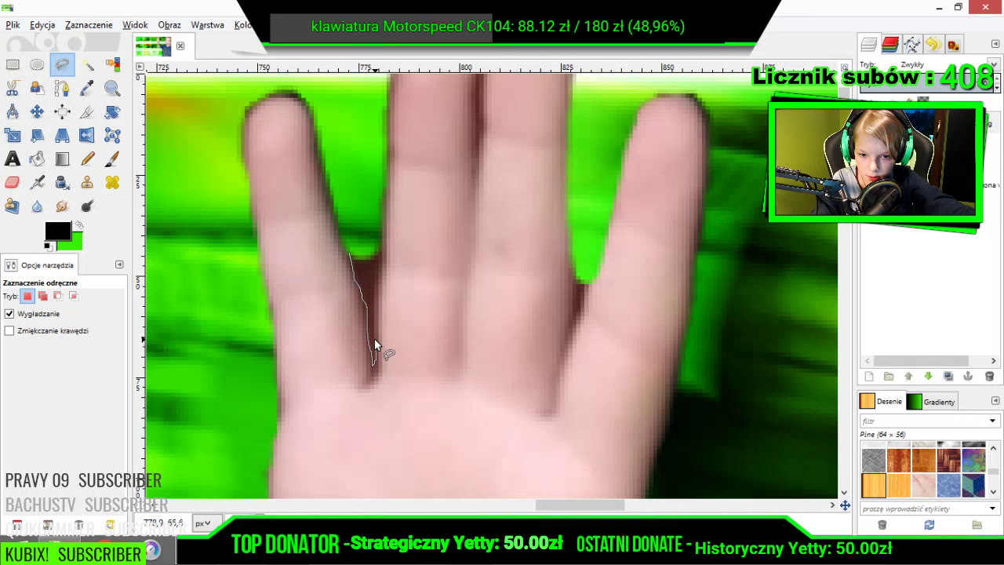
drag(375, 291, 381, 271)
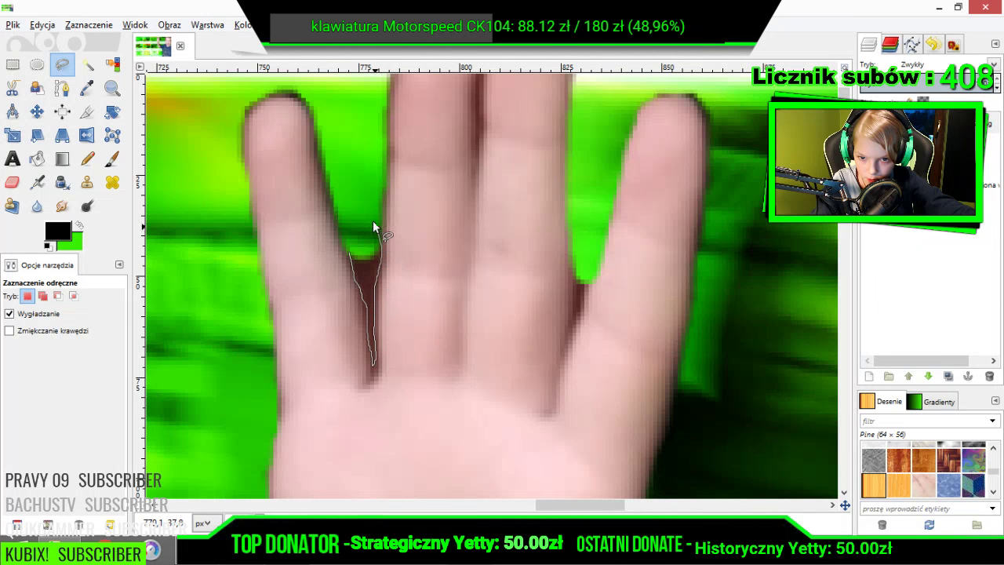
drag(350, 235, 354, 262)
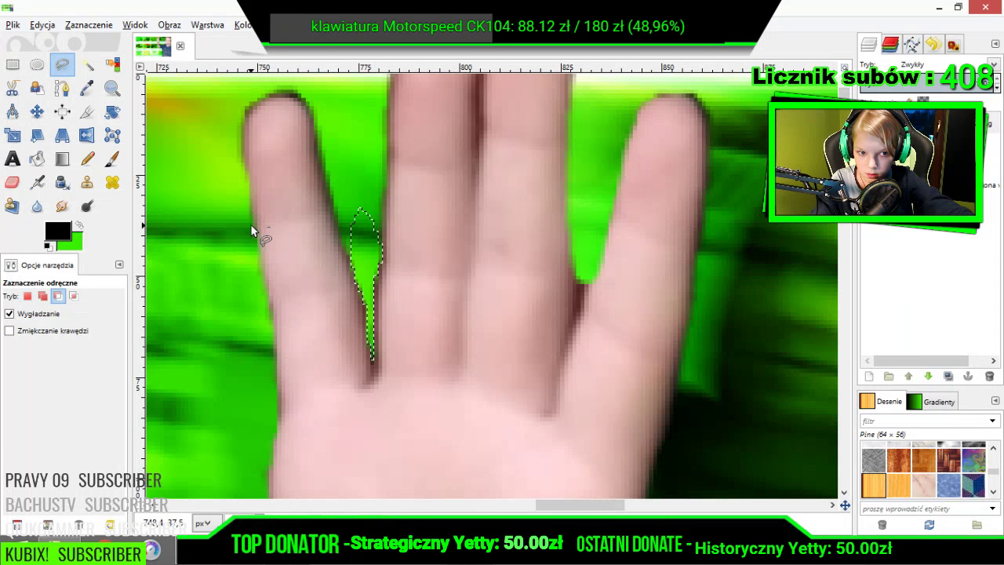
- Trace the inside of the dark fringe around the little finger's tip, close the selection through the surrounding background, and delete the fringe
scroll(251, 222, down, 1)
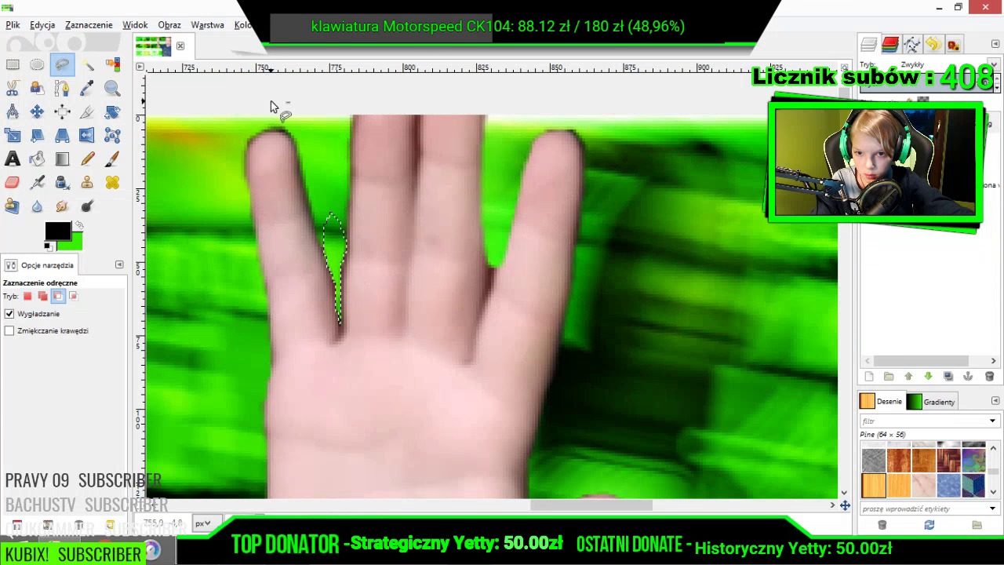
scroll(270, 101, up, 2)
scroll(256, 133, up, 2)
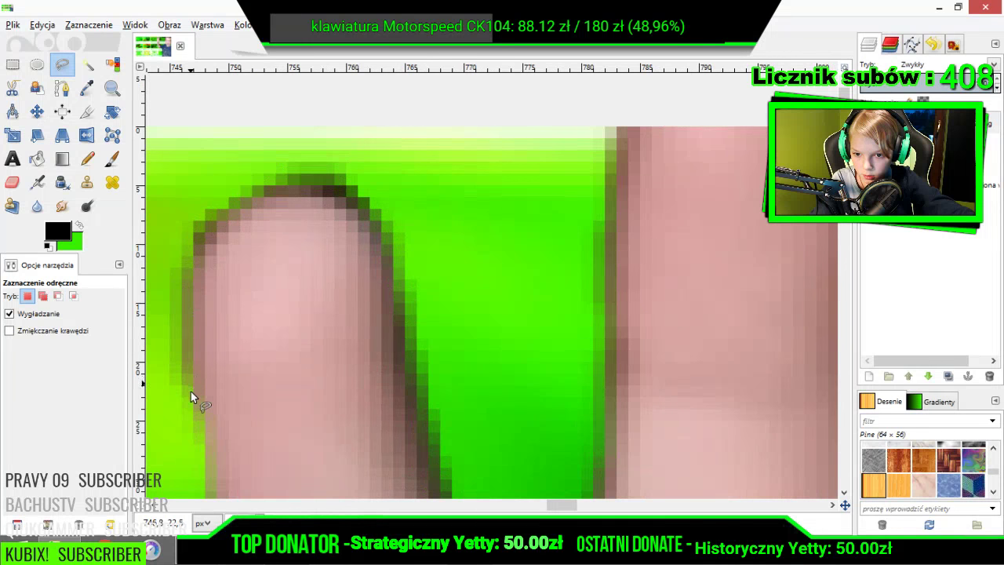
drag(191, 392, 188, 287)
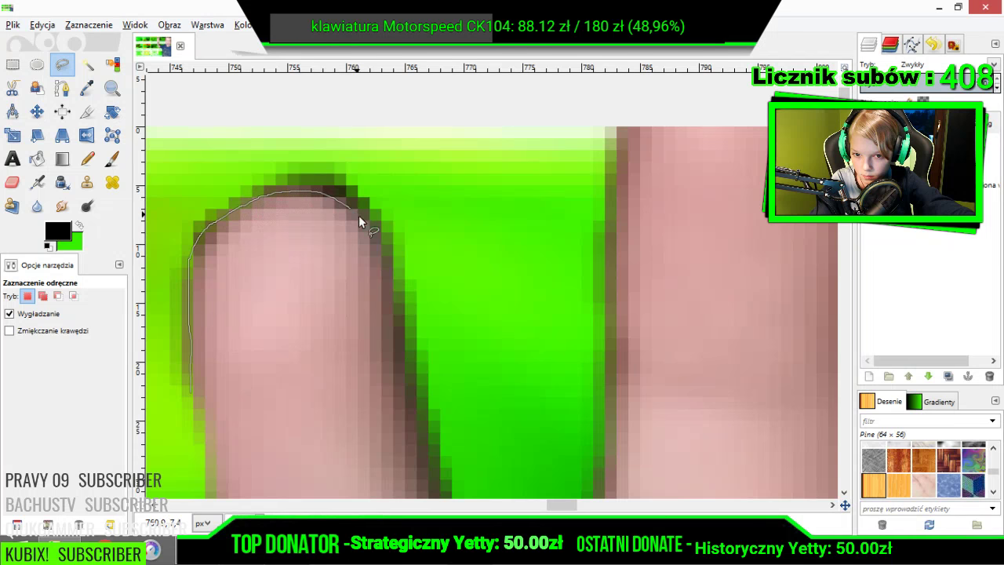
drag(360, 222, 392, 256)
drag(403, 316, 413, 374)
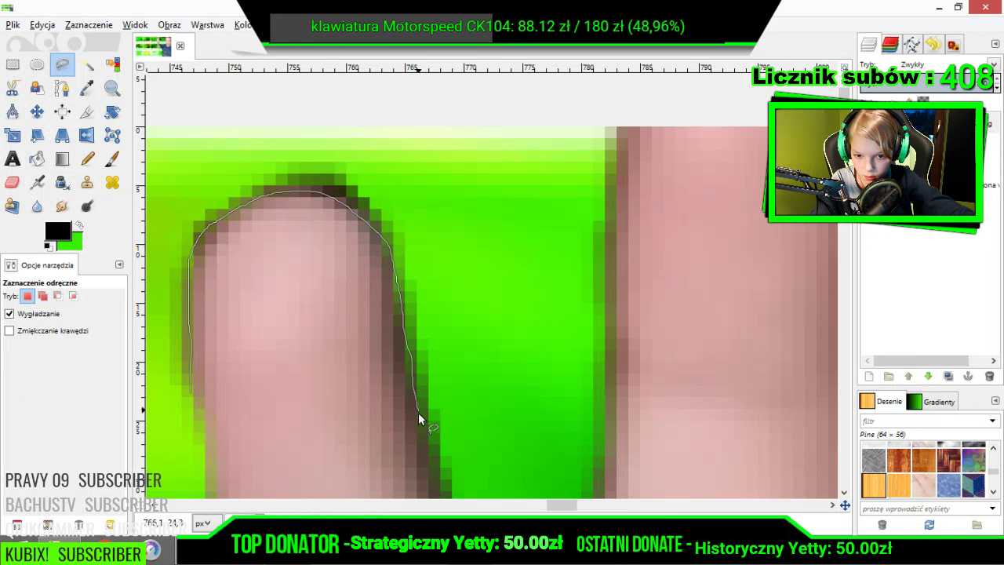
scroll(431, 479, down, 5)
mouse_move(425, 470)
mouse_down()
mouse_move(442, 413)
mouse_move(429, 281)
mouse_move(437, 310)
mouse_up()
drag(480, 225, 478, 190)
scroll(463, 227, up, 3)
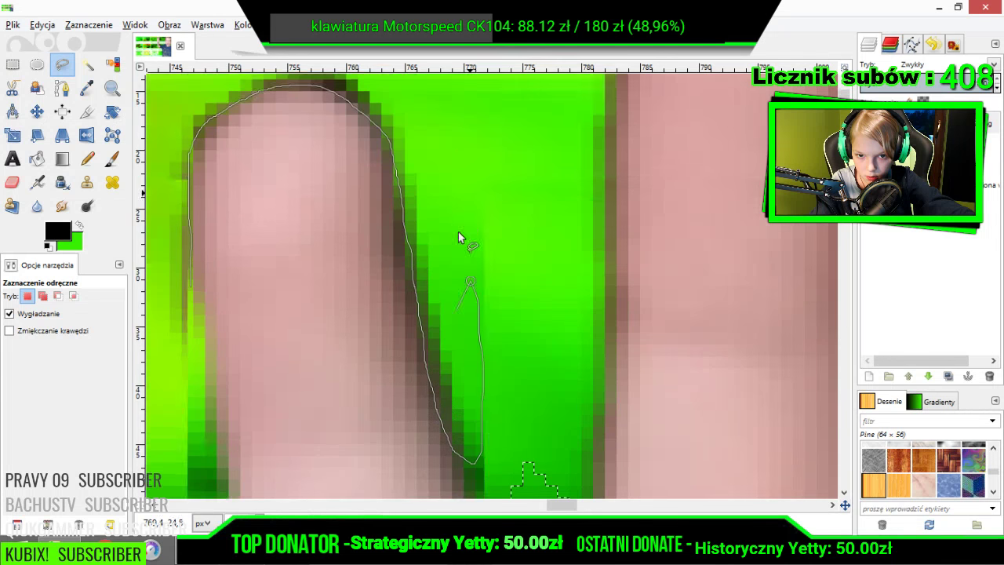
scroll(469, 253, down, 2)
click(435, 140)
click(279, 168)
drag(217, 323, 208, 346)
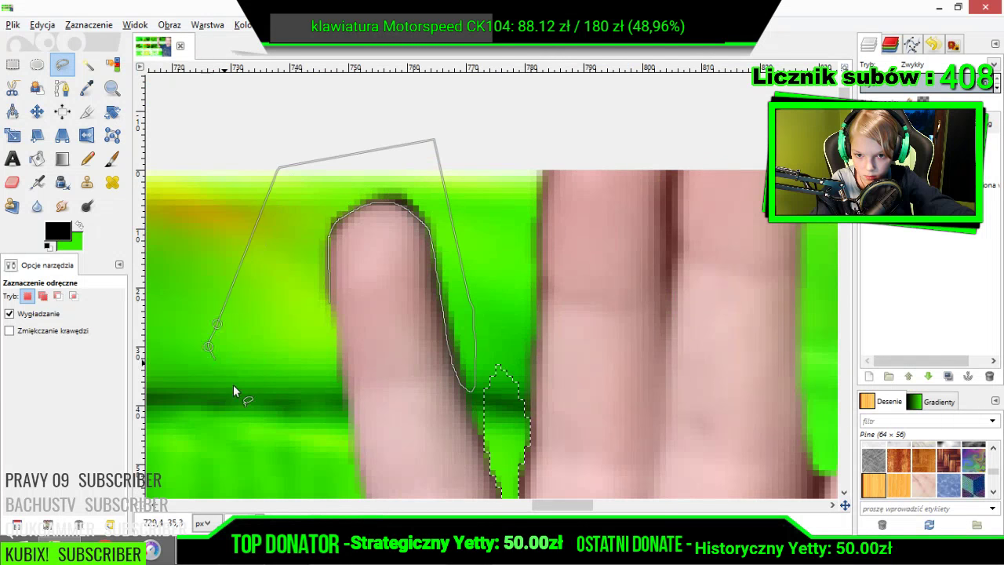
click(330, 305)
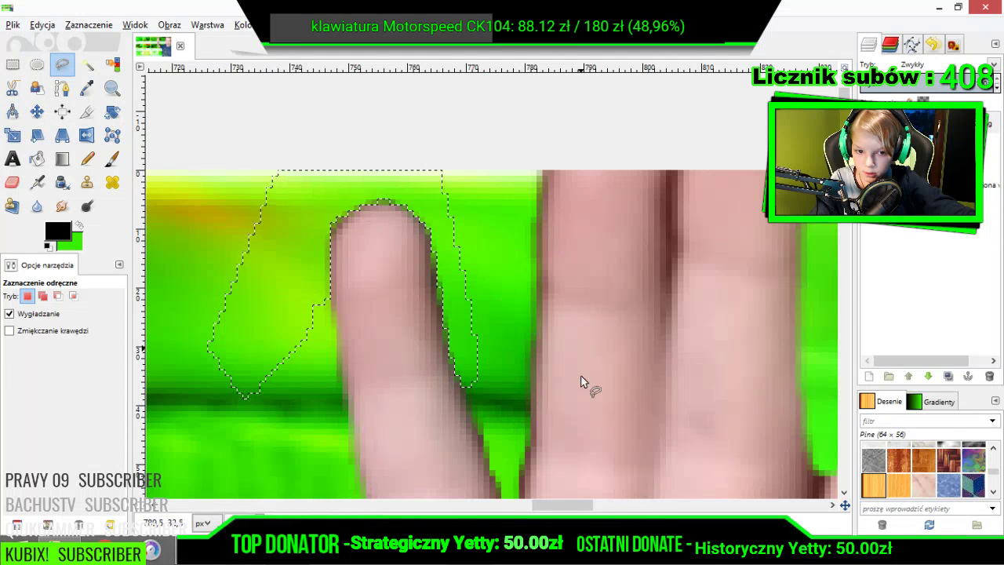
- Outline the remaining dark edges in the gap beside the little finger down to its base and delete them
scroll(585, 381, down, 5)
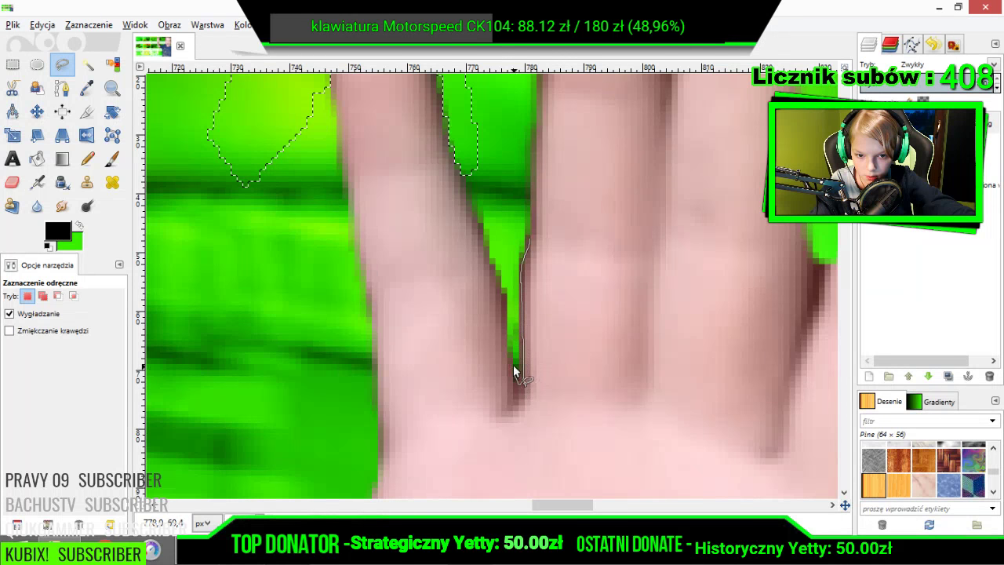
drag(515, 370, 488, 255)
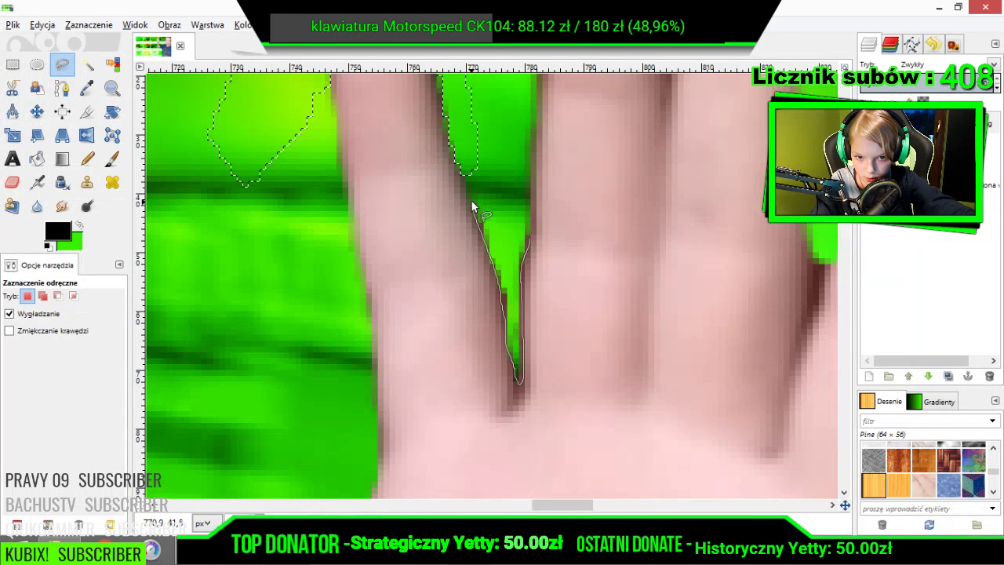
double_click(521, 243)
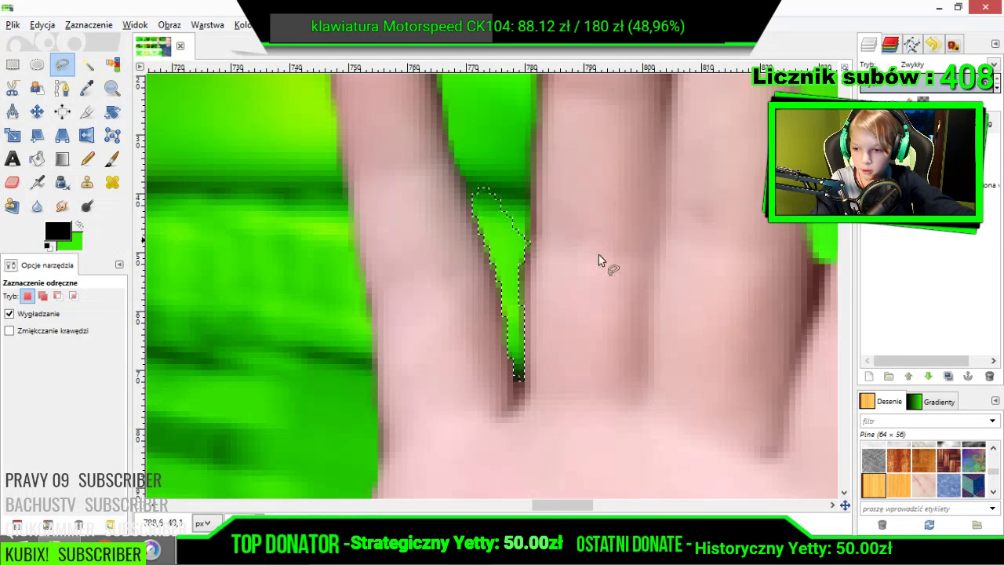
- Free-select the narrow dark strip between the upper parts of the two middle fingers and delete it
scroll(596, 267, up, 2)
scroll(595, 274, down, 1)
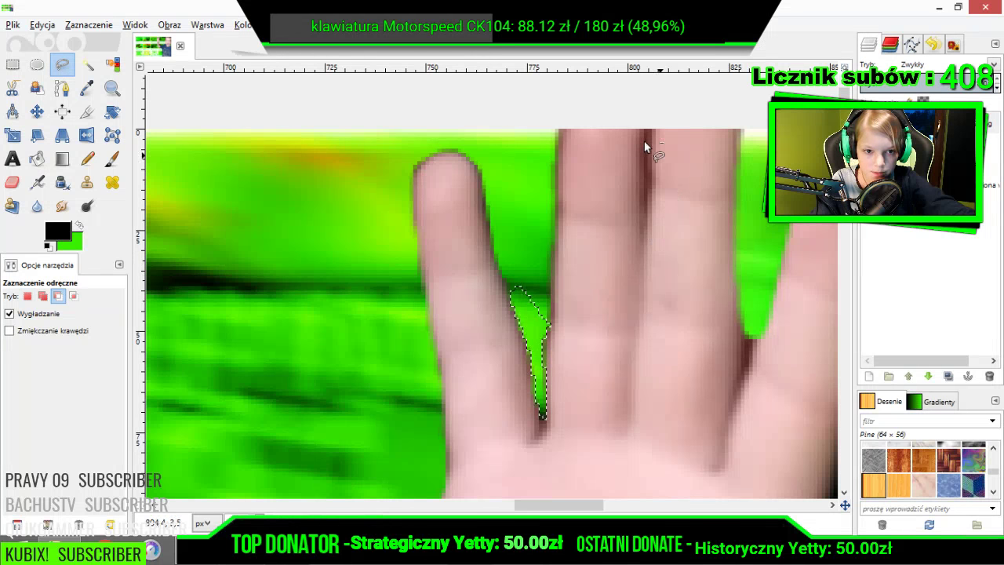
scroll(697, 162, up, 1)
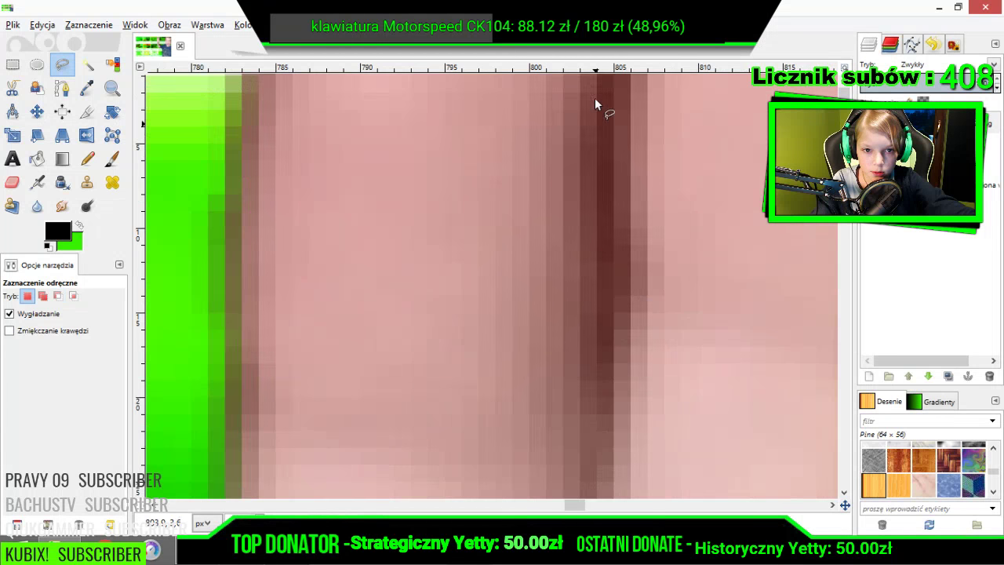
scroll(666, 150, up, 1)
scroll(602, 134, down, 1)
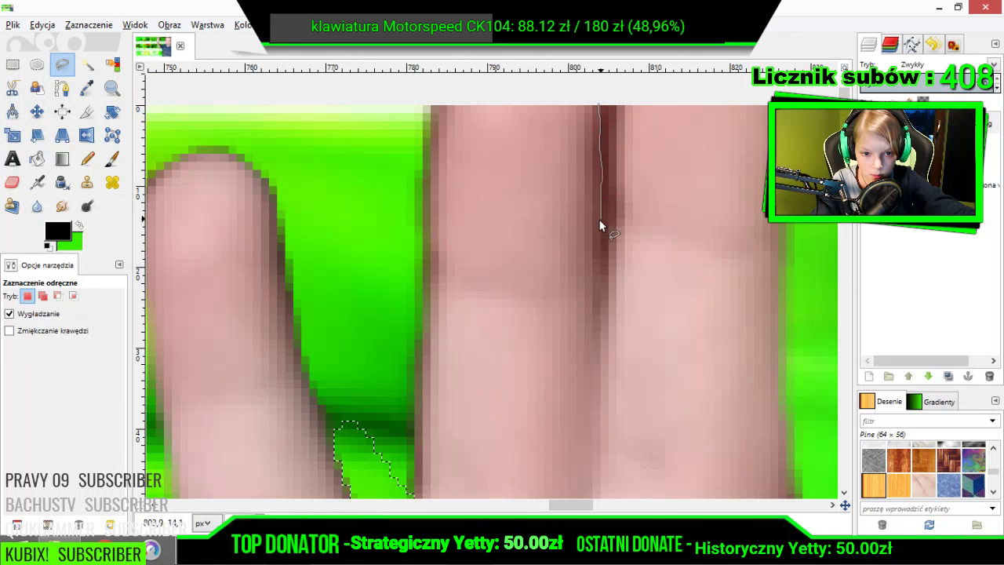
drag(600, 221, 602, 247)
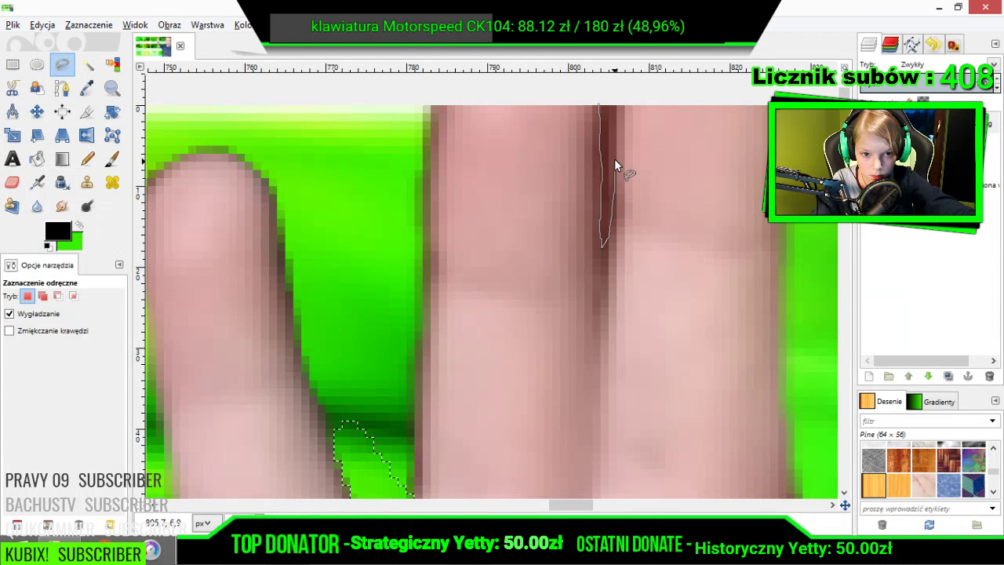
drag(616, 92, 601, 105)
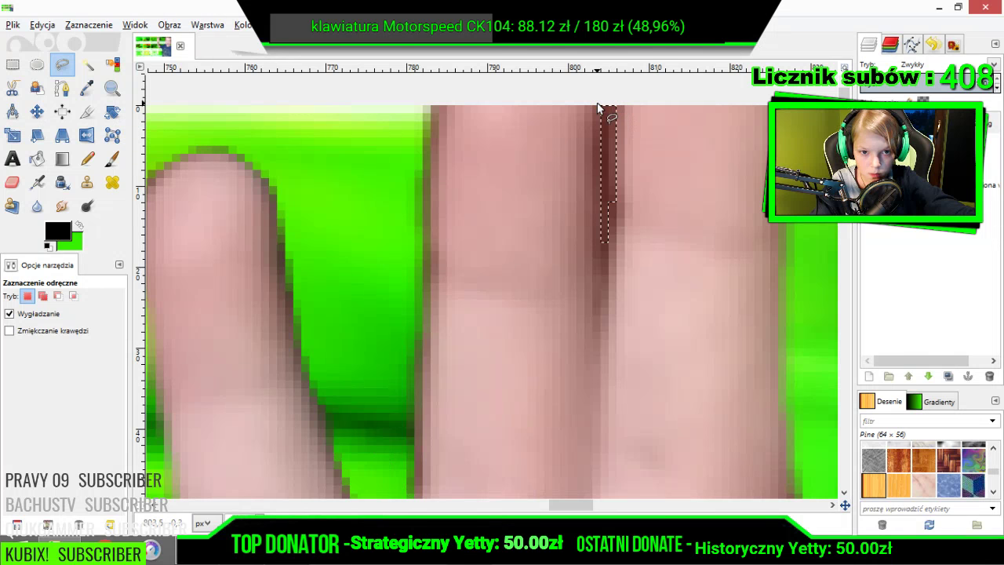
key(Delete)
- Free-select the dark fringe bulging from the palm's outer edge below the little finger and delete it
scroll(642, 381, down, 2)
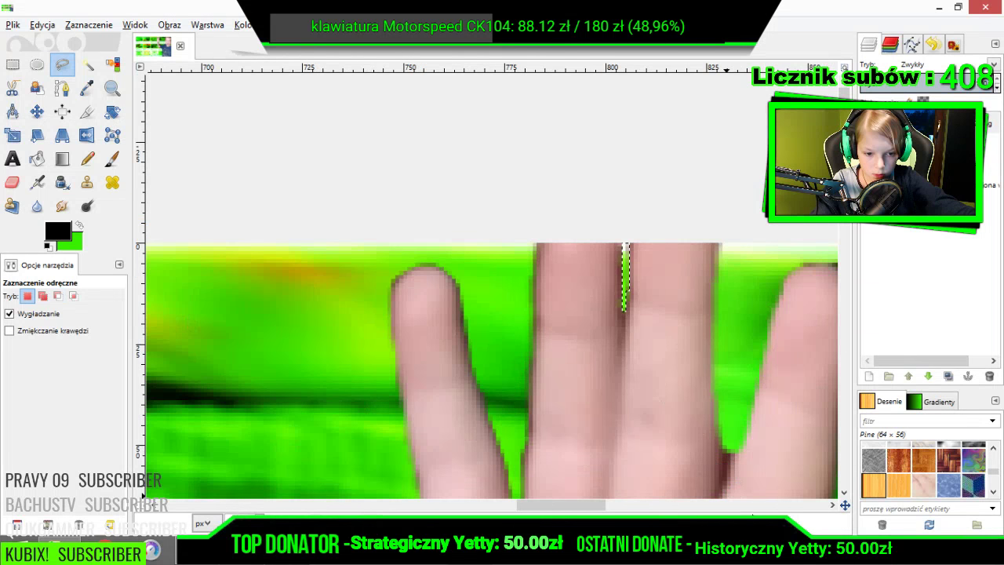
scroll(759, 462, down, 1)
scroll(765, 383, up, 3)
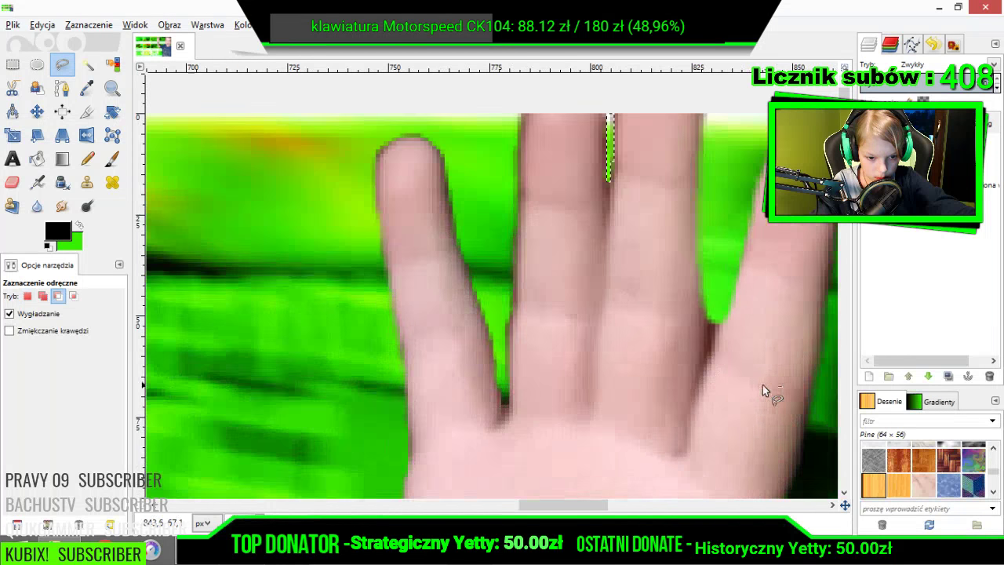
scroll(306, 455, down, 2)
scroll(362, 310, up, 6)
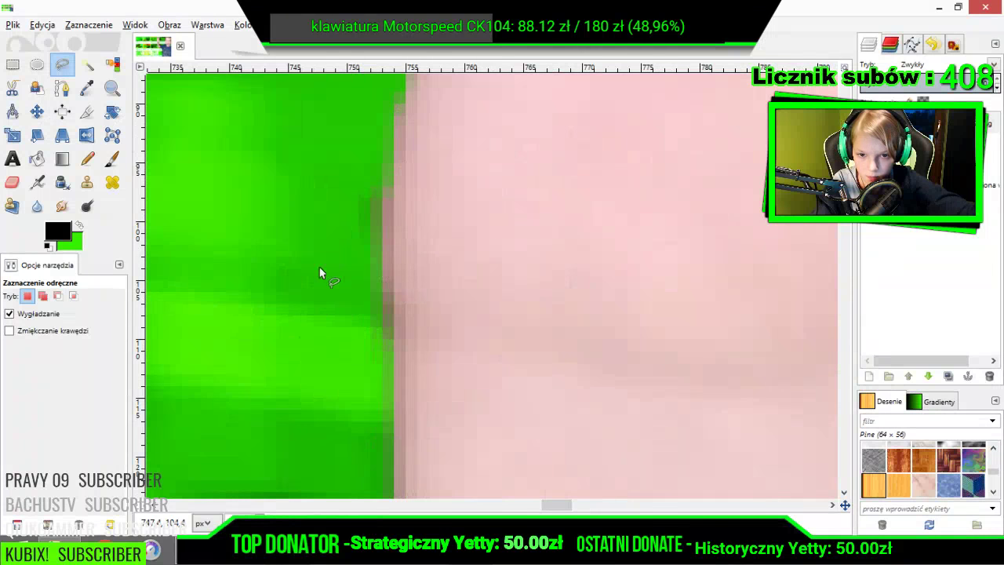
drag(376, 172, 386, 299)
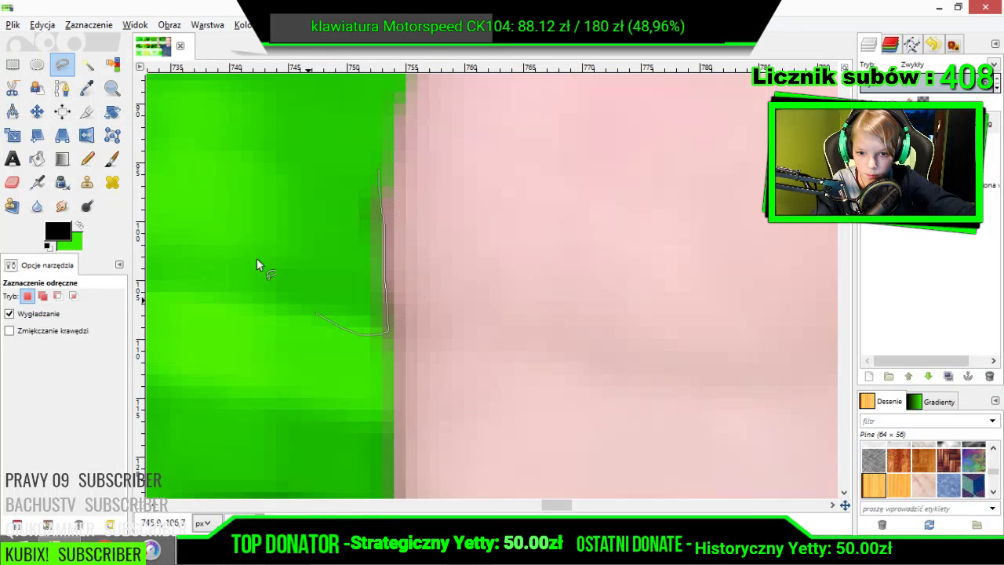
drag(378, 165, 378, 174)
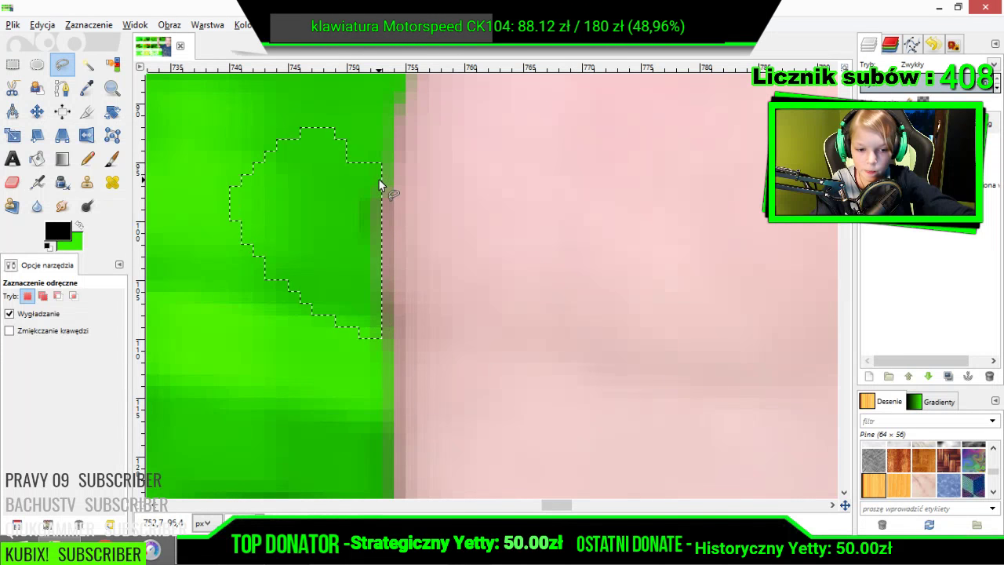
ctrl+scroll(652, 228, down, 2)
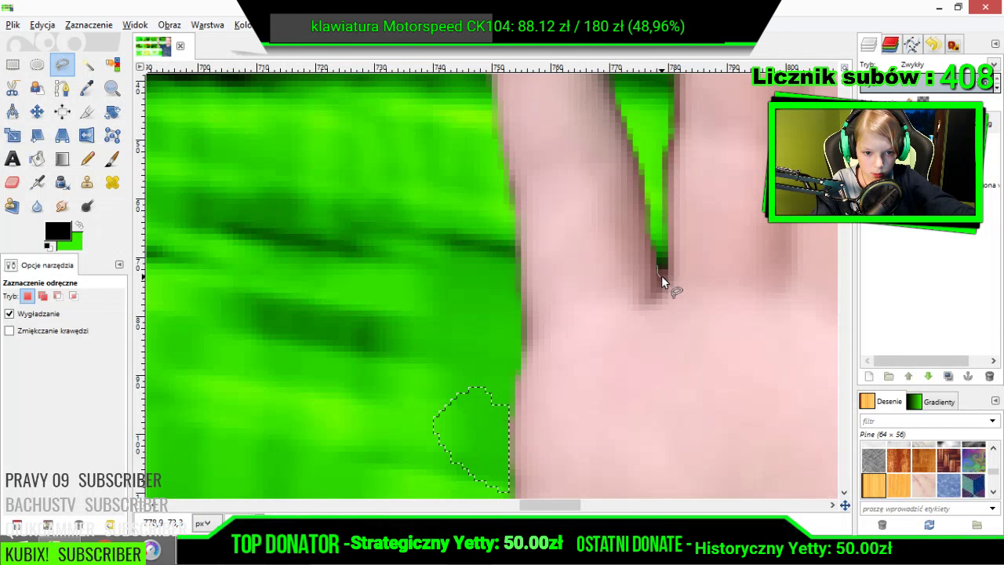
- Delete the dark spot at the base of the little-finger gap and another piece of the dark strip between the two middle fingers
drag(661, 256, 663, 271)
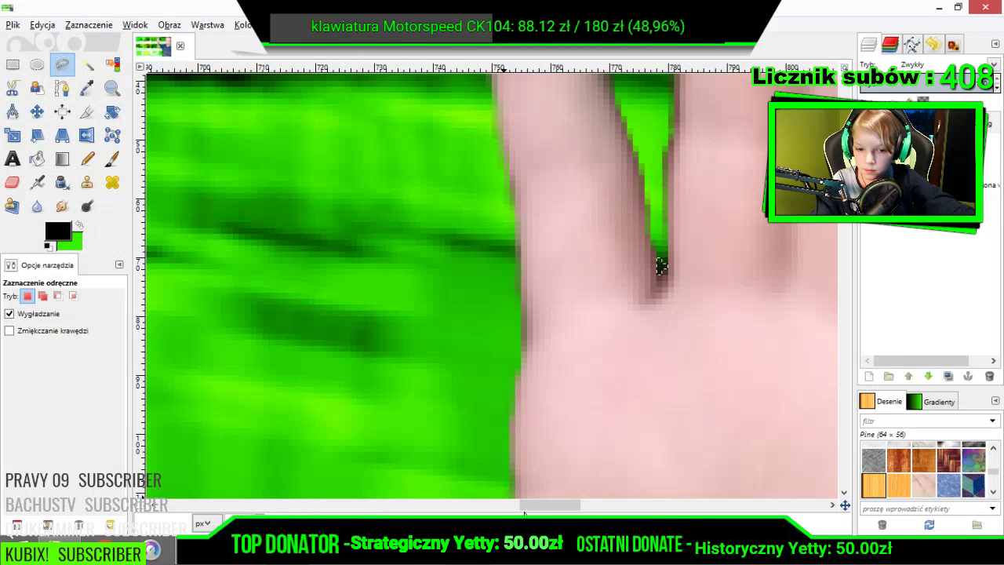
mouse_move(545, 506)
mouse_down()
mouse_move(589, 506)
mouse_move(564, 504)
mouse_up()
scroll(562, 447, up, 4)
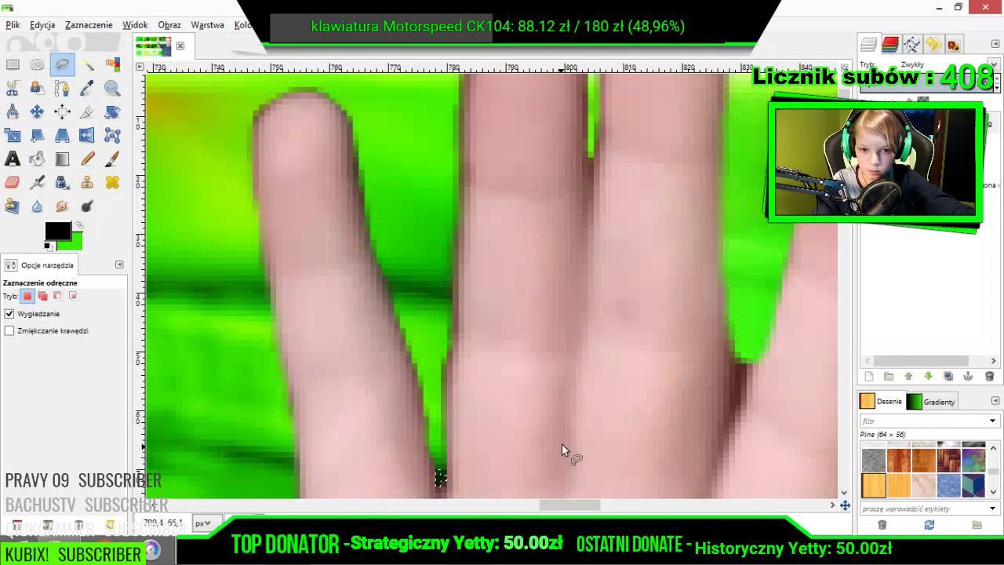
scroll(562, 445, up, 1)
drag(585, 122, 593, 181)
drag(596, 131, 588, 123)
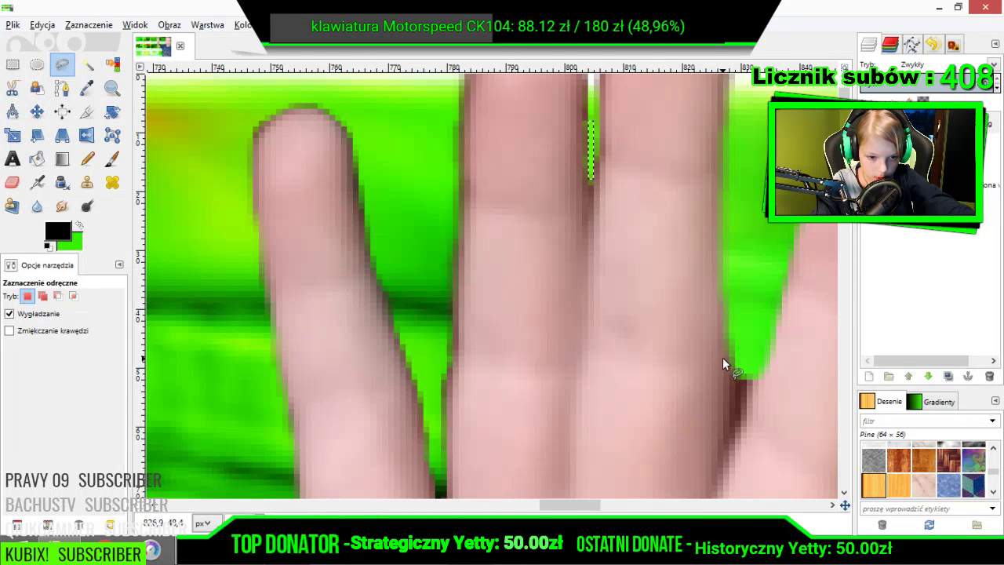
- Free-select the dark patch at the base of the gap beside the index finger and delete it
drag(738, 408, 739, 422)
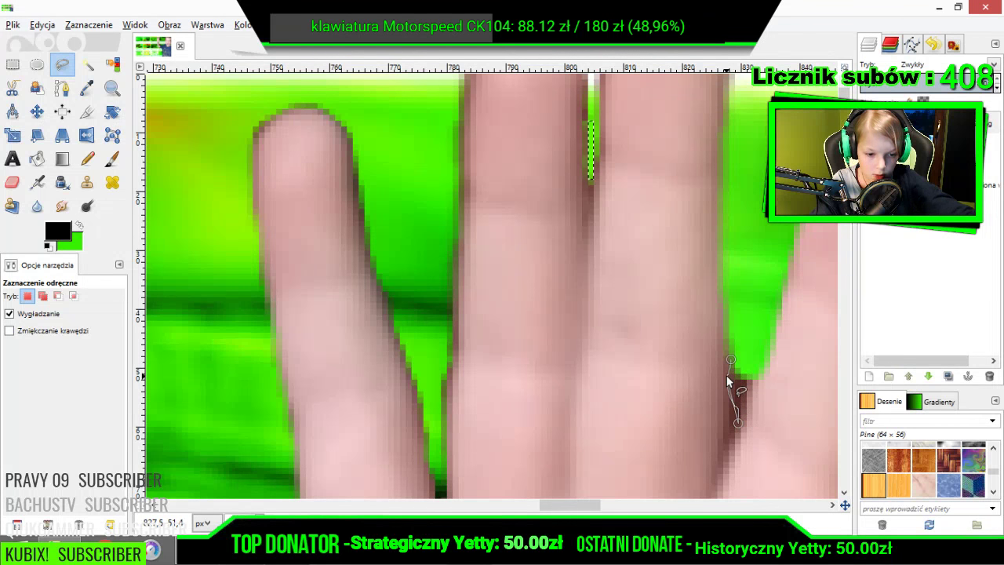
key(BackSpace)
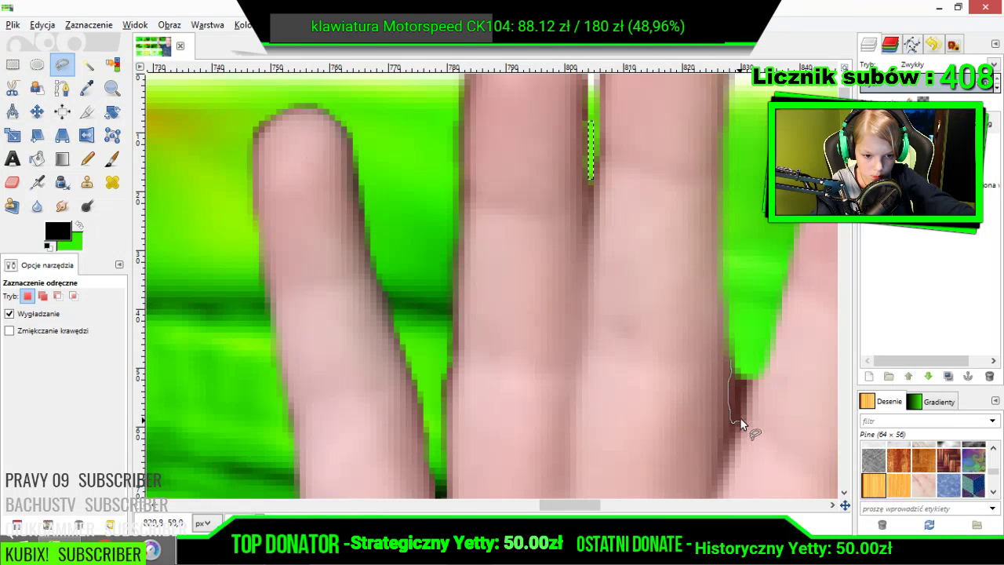
drag(740, 349, 731, 360)
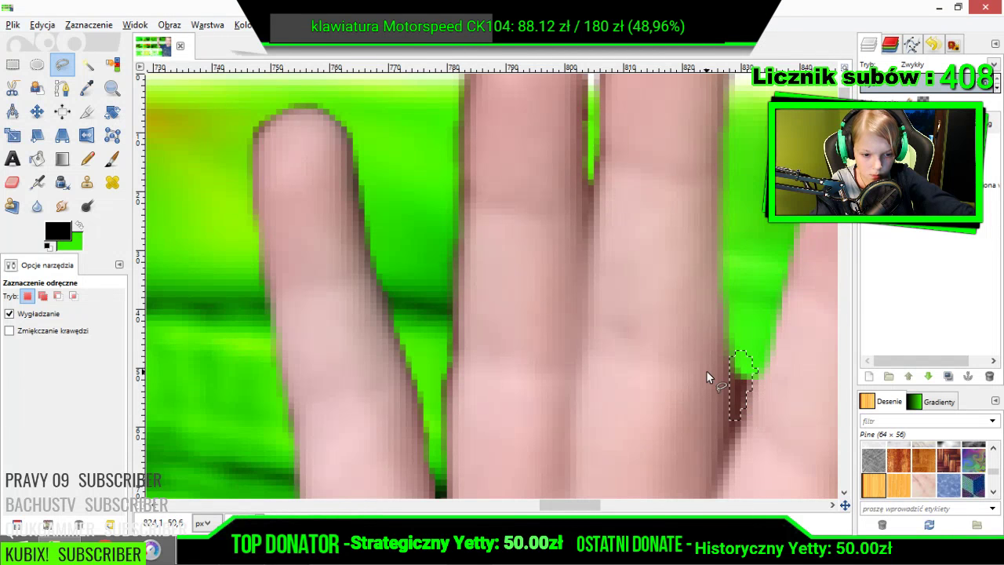
key(Delete)
- Trace the dark fringe around the index fingertip, close the selection through the surrounding background, and delete the fringe
scroll(956, 460, down, 1)
scroll(717, 264, down, 5)
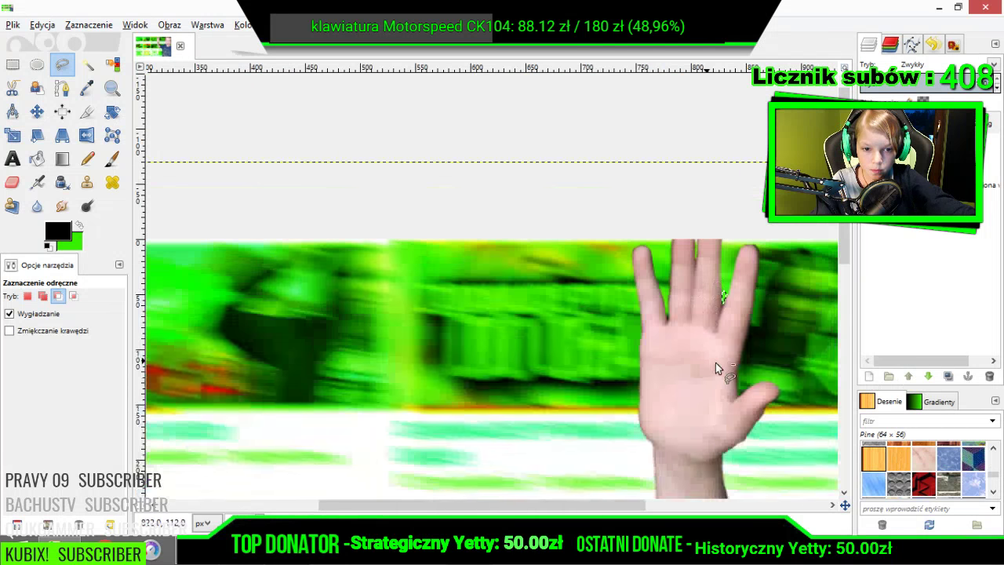
scroll(683, 224, up, 7)
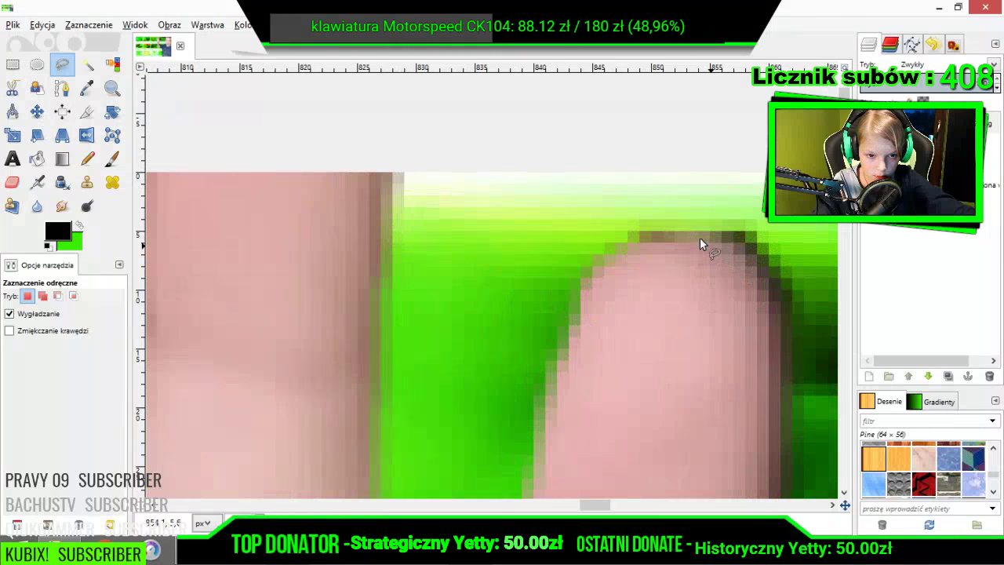
mouse_move(733, 243)
mouse_down()
mouse_move(766, 276)
mouse_move(783, 357)
mouse_up()
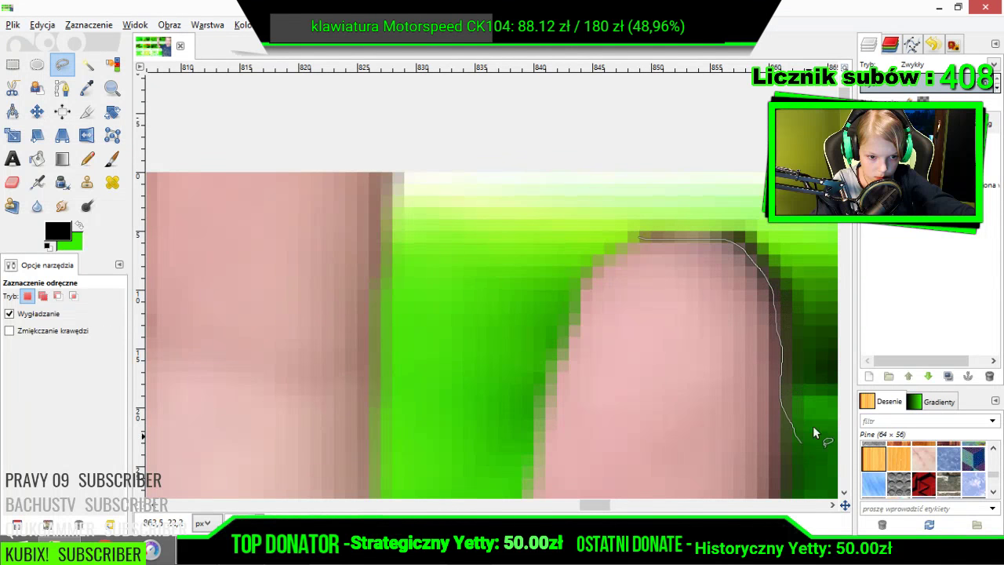
mouse_move(814, 428)
mouse_down()
mouse_move(828, 329)
mouse_move(780, 223)
mouse_move(701, 195)
mouse_move(637, 220)
mouse_up()
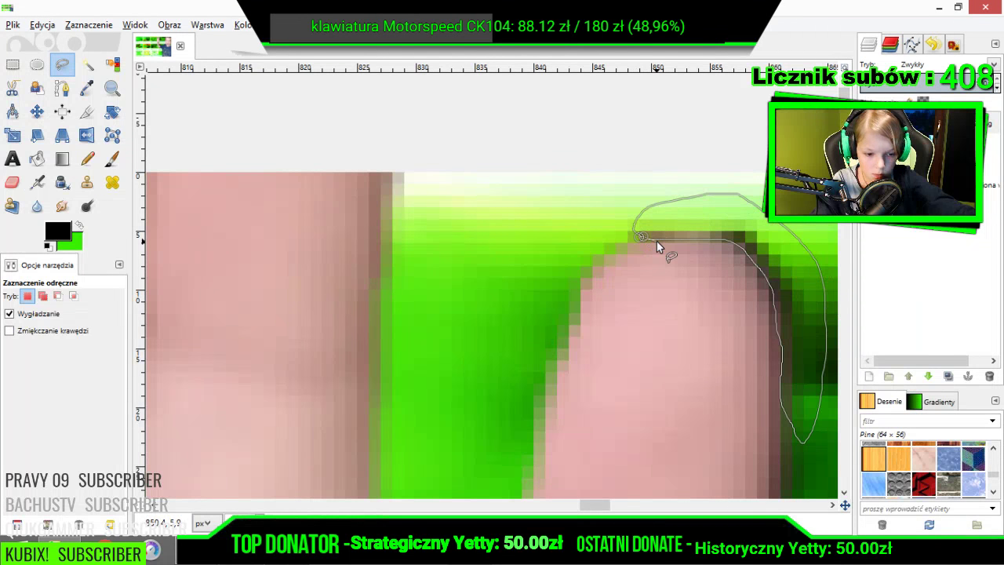
scroll(590, 222, down, 3)
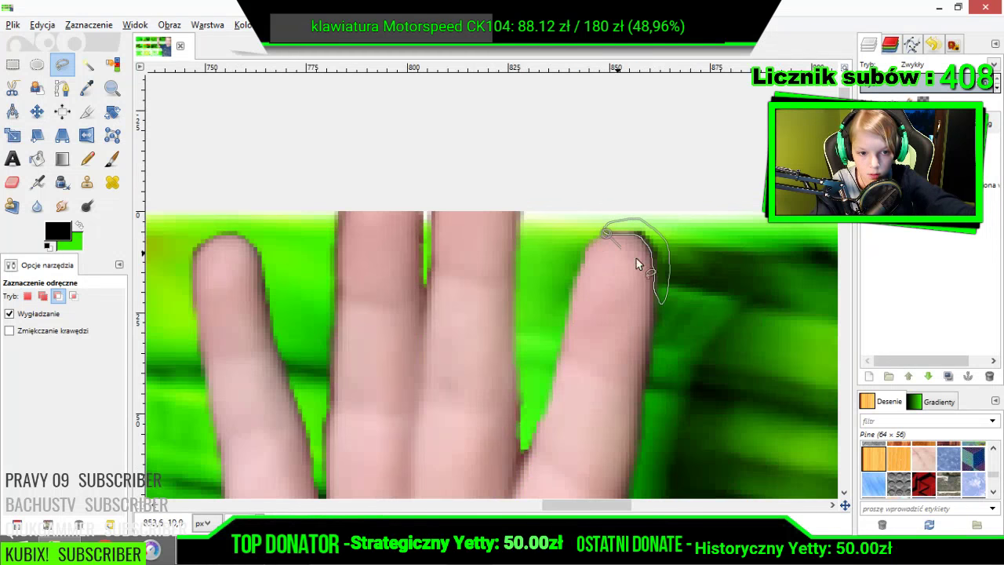
scroll(671, 196, up, 1)
scroll(671, 202, up, 1)
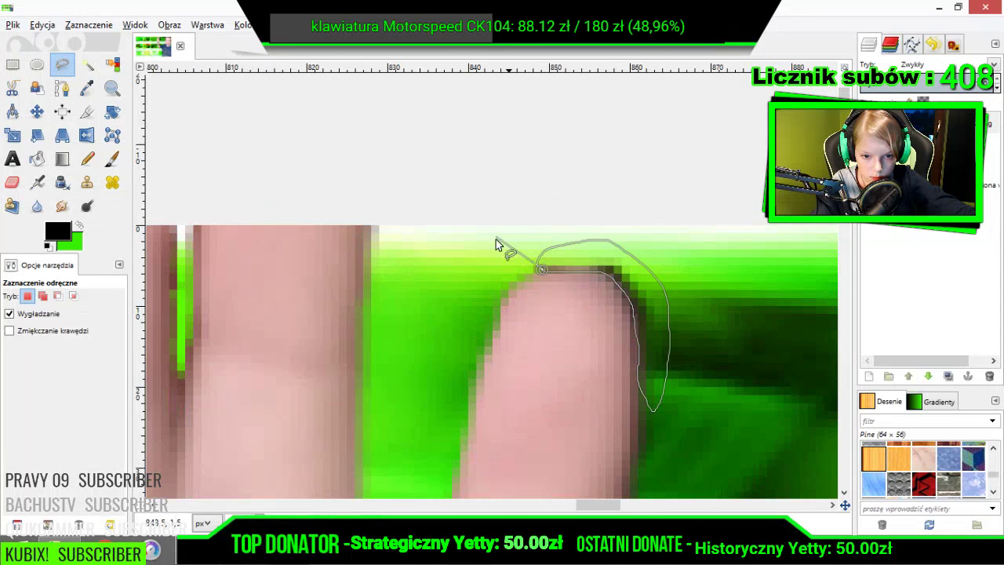
click(538, 271)
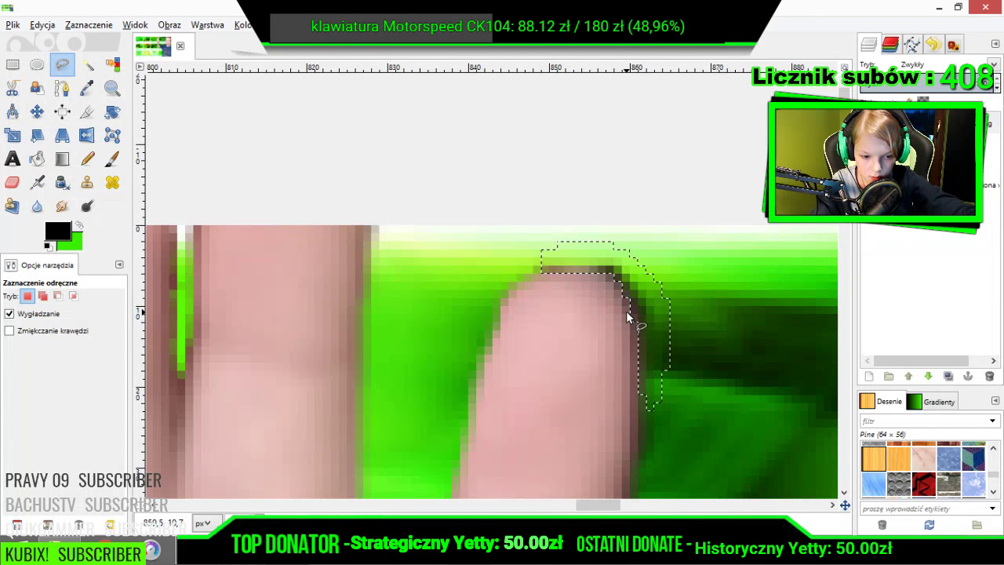
- Clear the selection and duplicate the cut-out person layer
scroll(626, 311, down, 8)
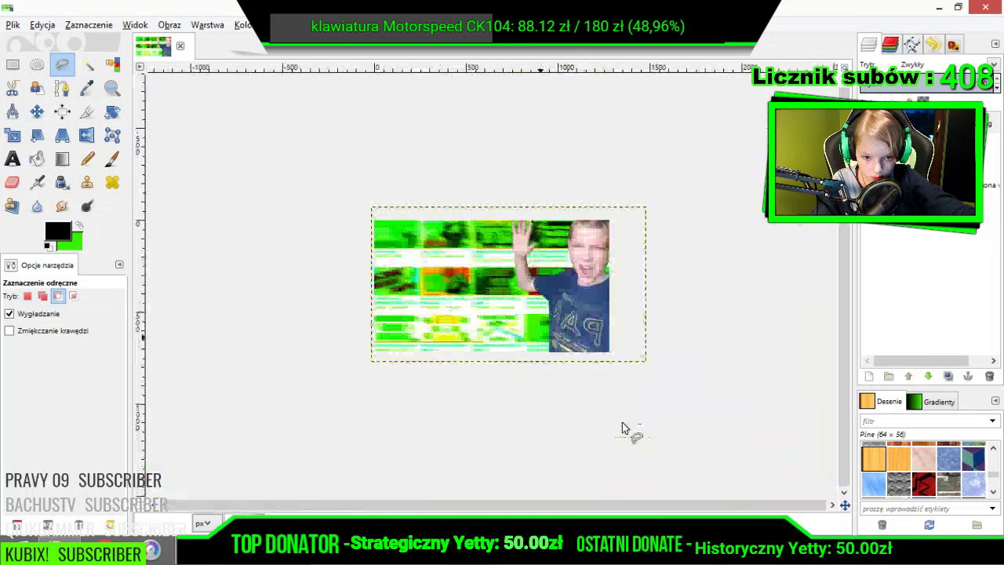
scroll(658, 299, up, 2)
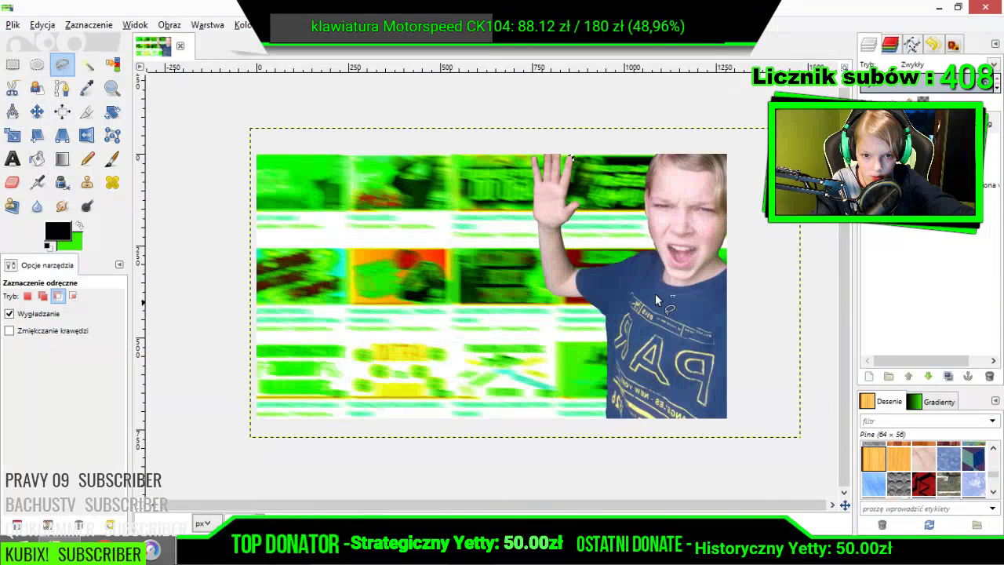
click(88, 24)
click(100, 61)
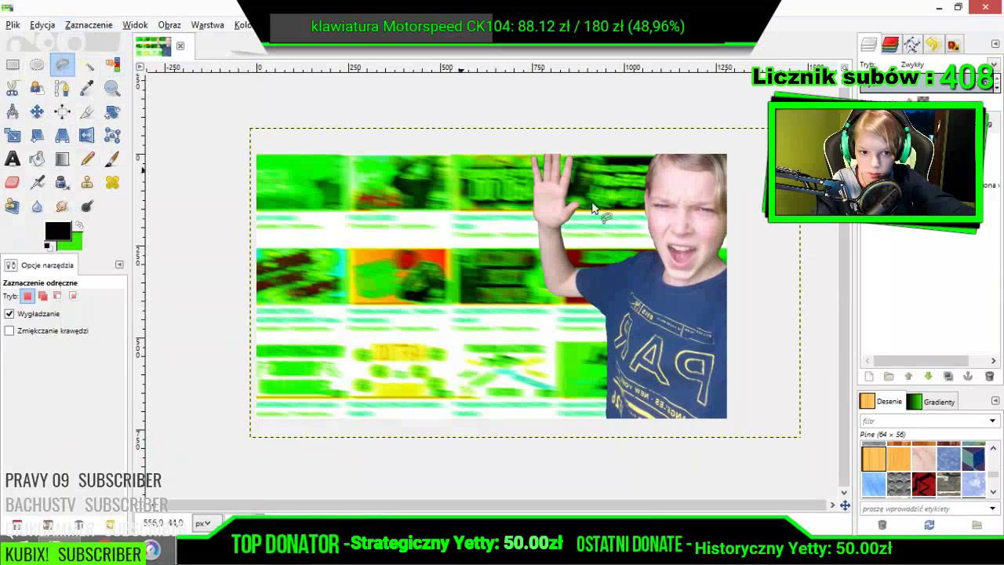
right_click(941, 130)
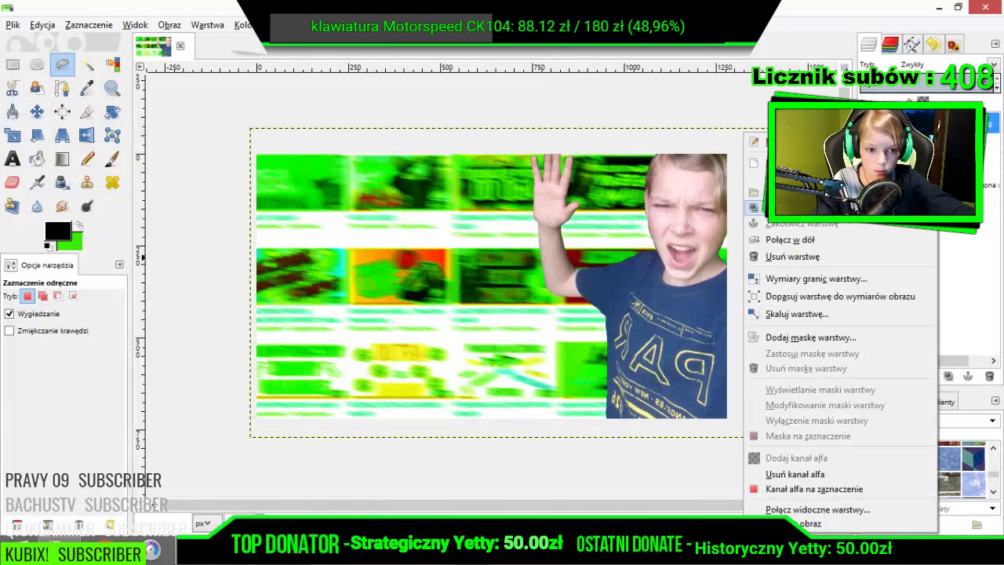
click(879, 208)
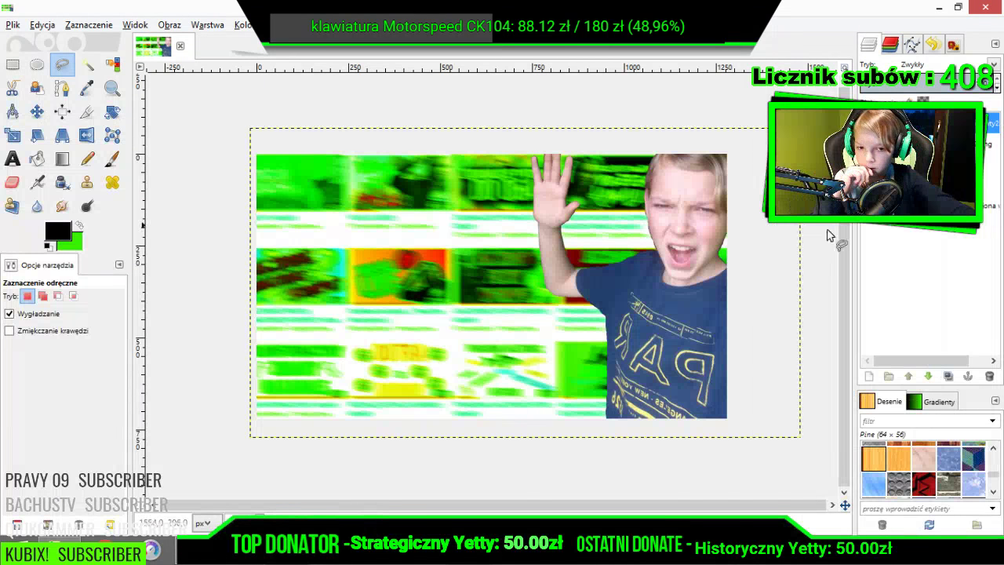
click(46, 25)
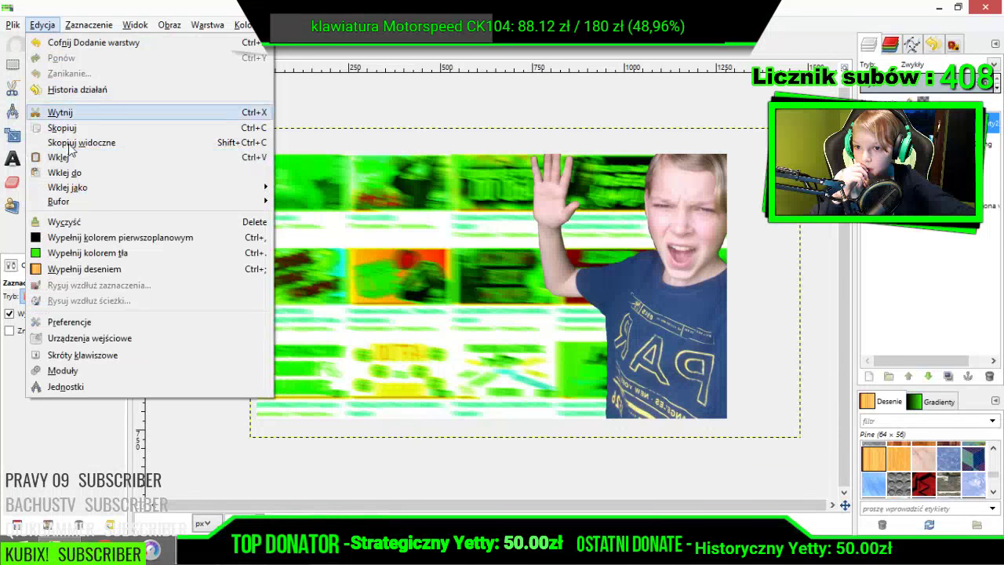
click(140, 237)
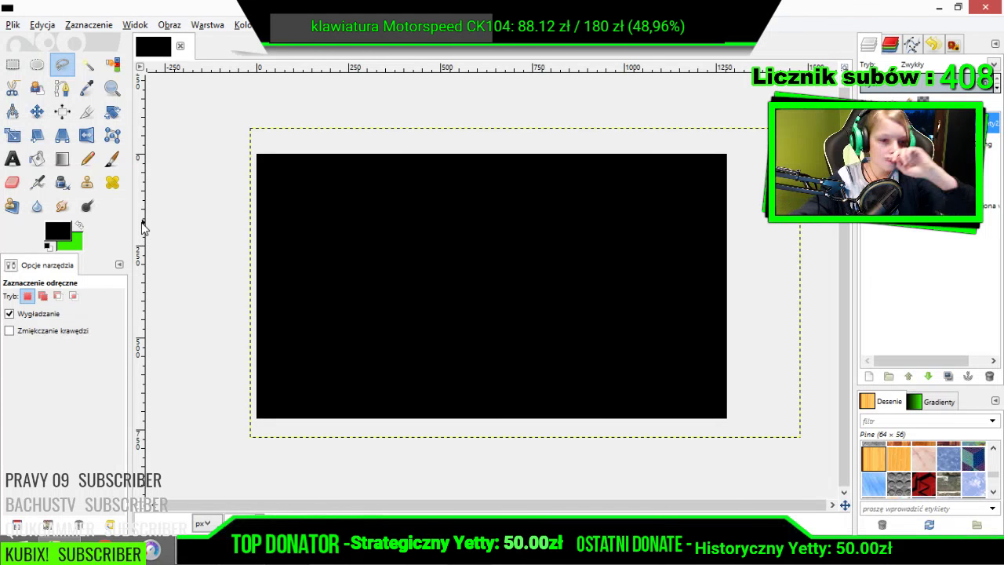
key(ctrl+v)
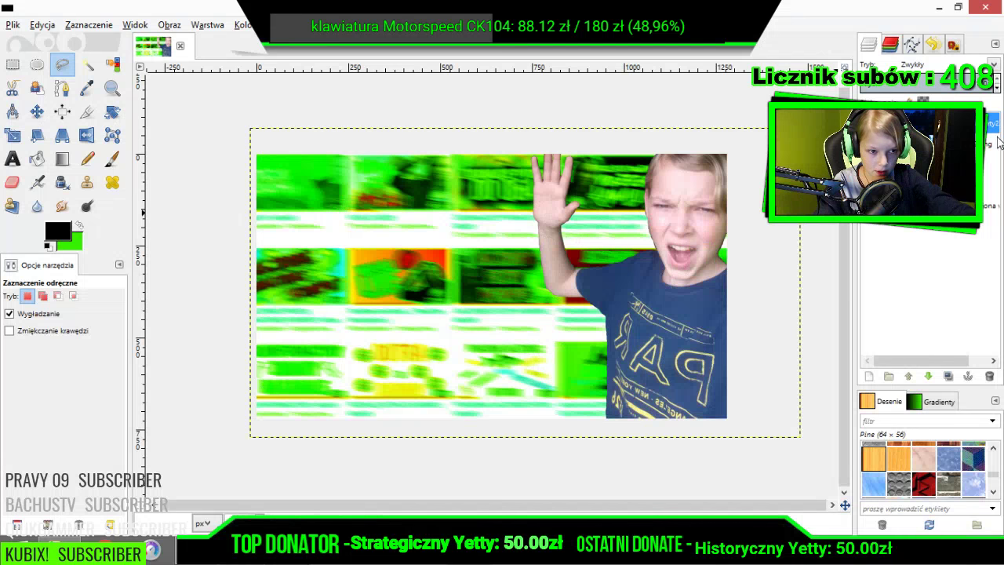
- Load the alpha of the lower cut-out person layer as a selection, fill it with white (ffffff), and clear the selection
right_click(1000, 141)
click(871, 484)
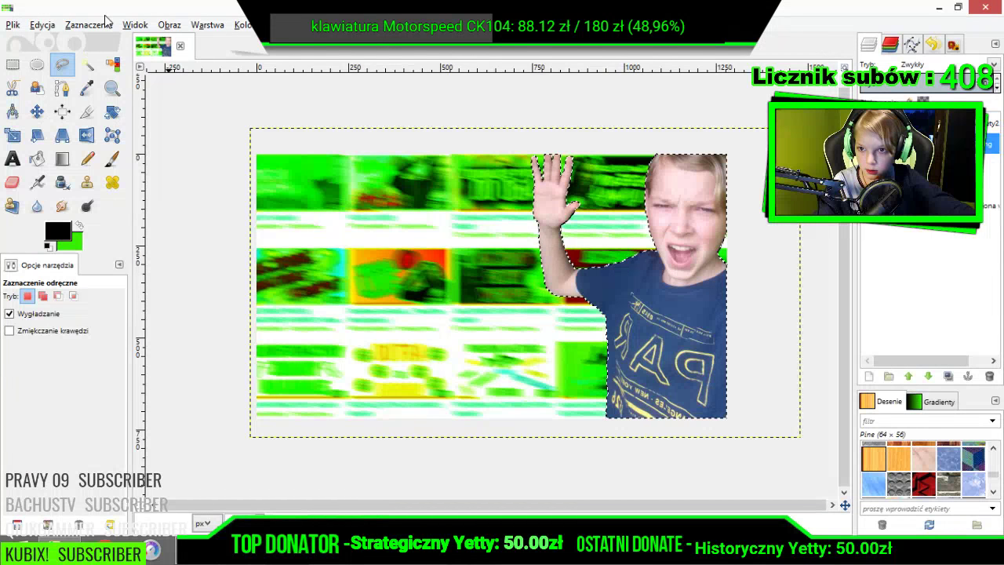
click(59, 233)
drag(72, 401, 139, 418)
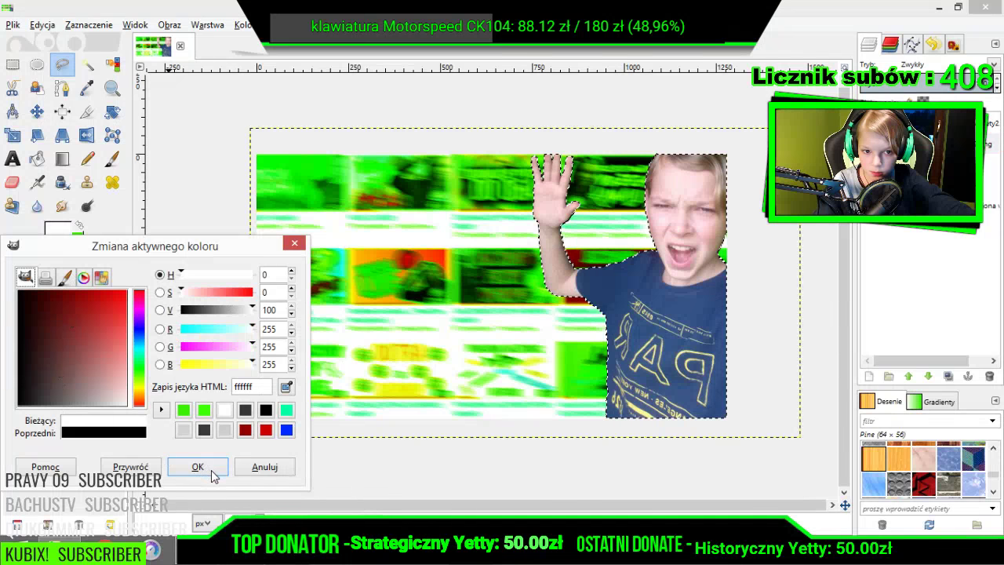
click(212, 473)
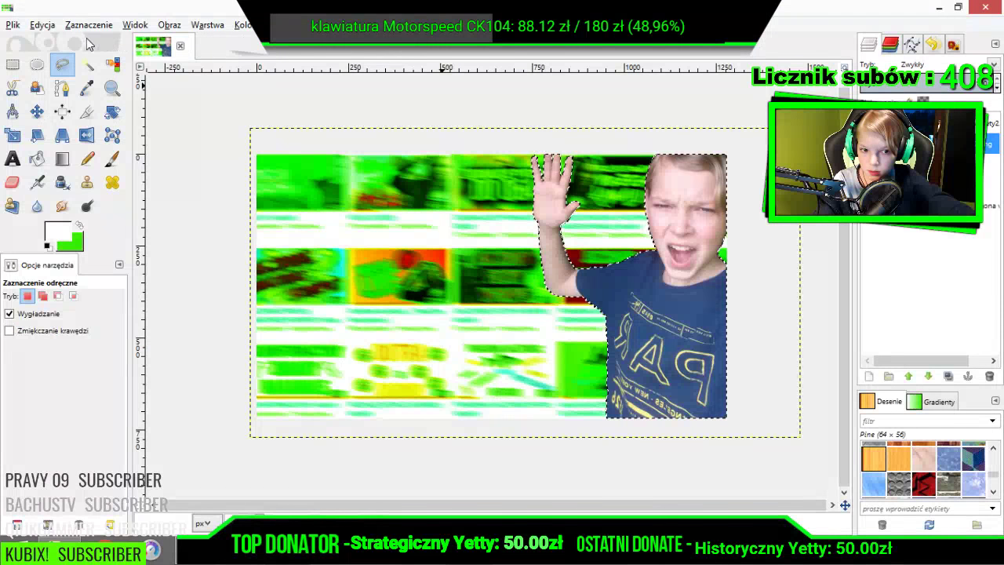
click(42, 24)
click(154, 237)
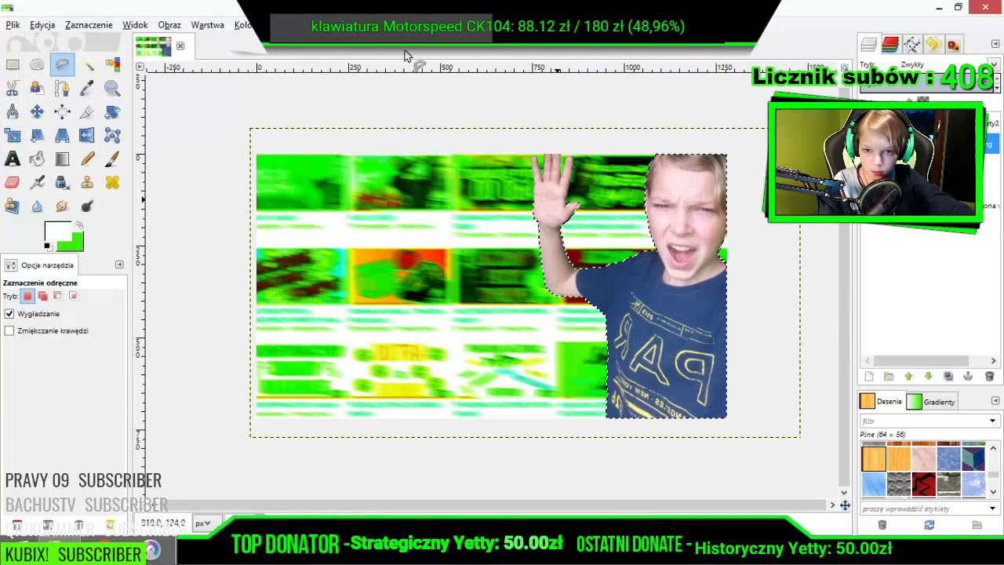
click(88, 24)
click(91, 59)
- Apply a Gaussian blur with the RLE method to the white silhouette layer behind the cut-out person
click(328, 24)
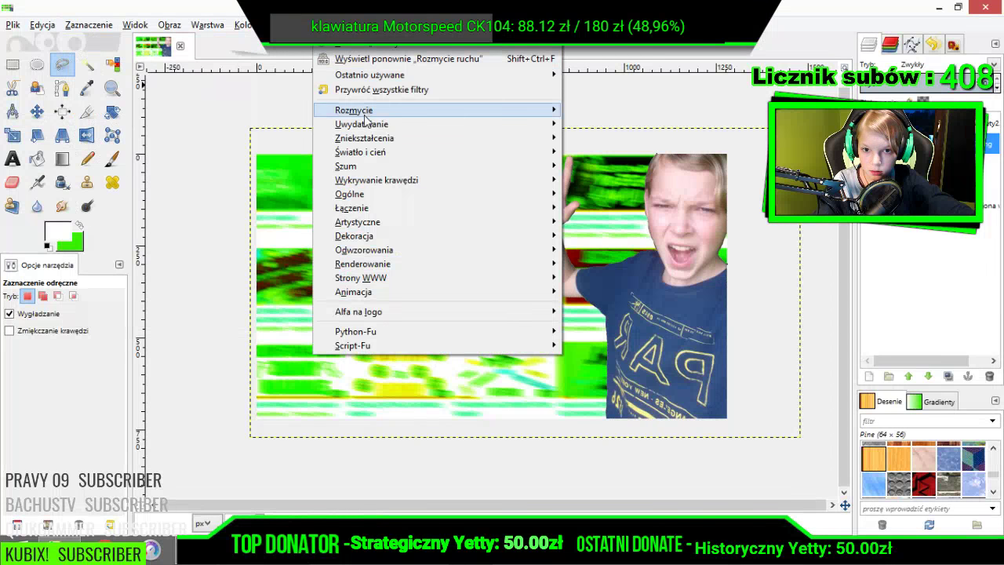
mouse_move(530, 115)
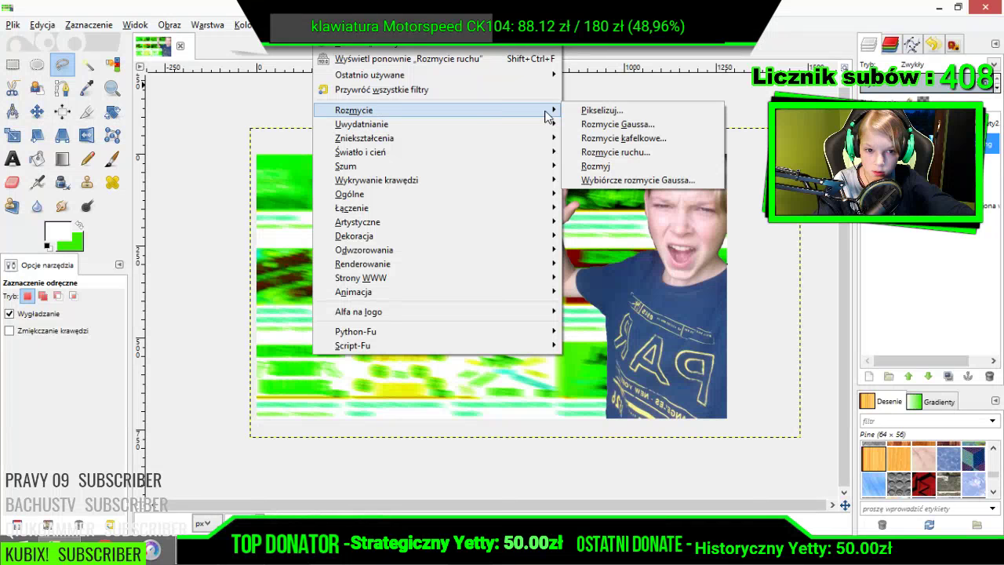
click(608, 124)
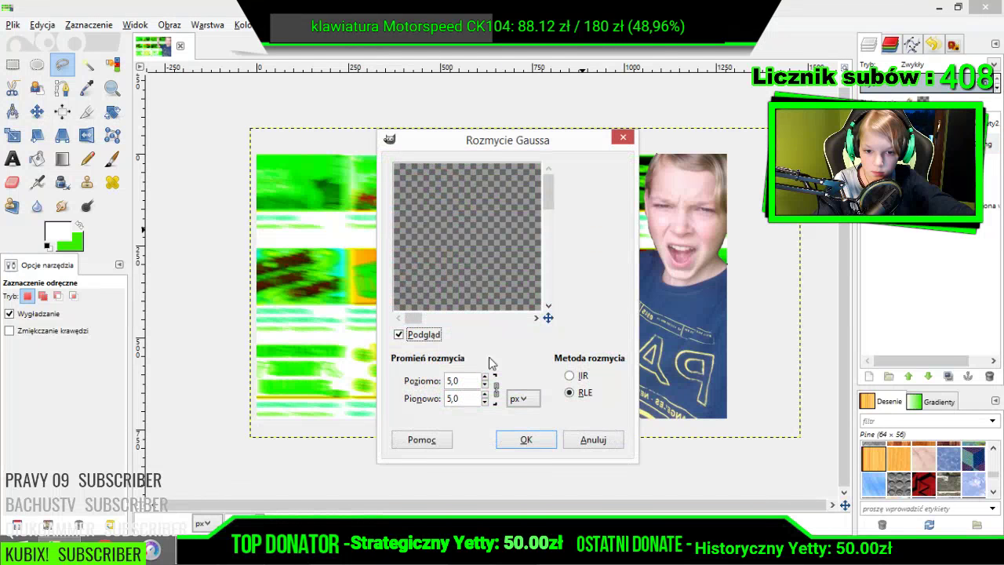
drag(552, 317, 600, 325)
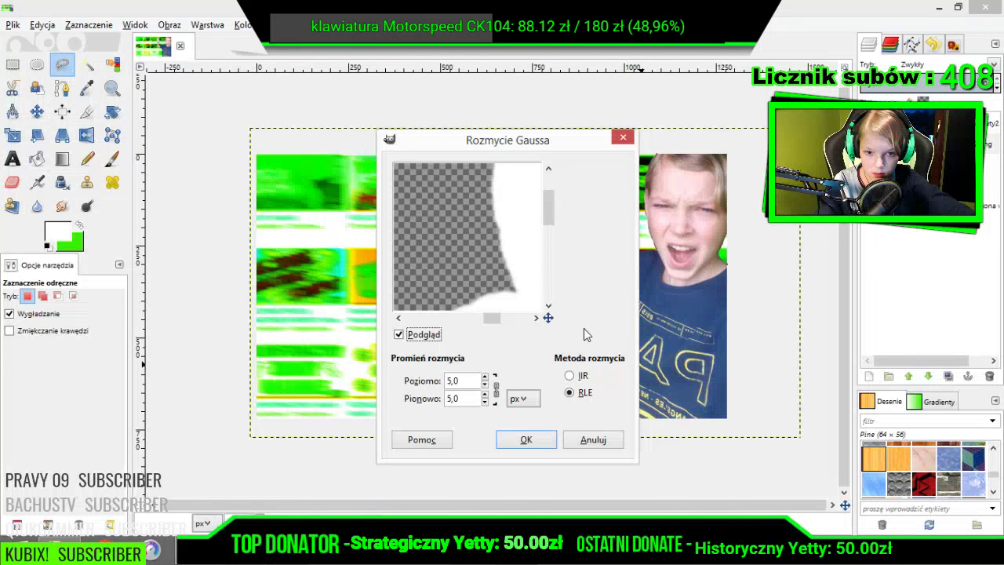
click(486, 378)
click(526, 440)
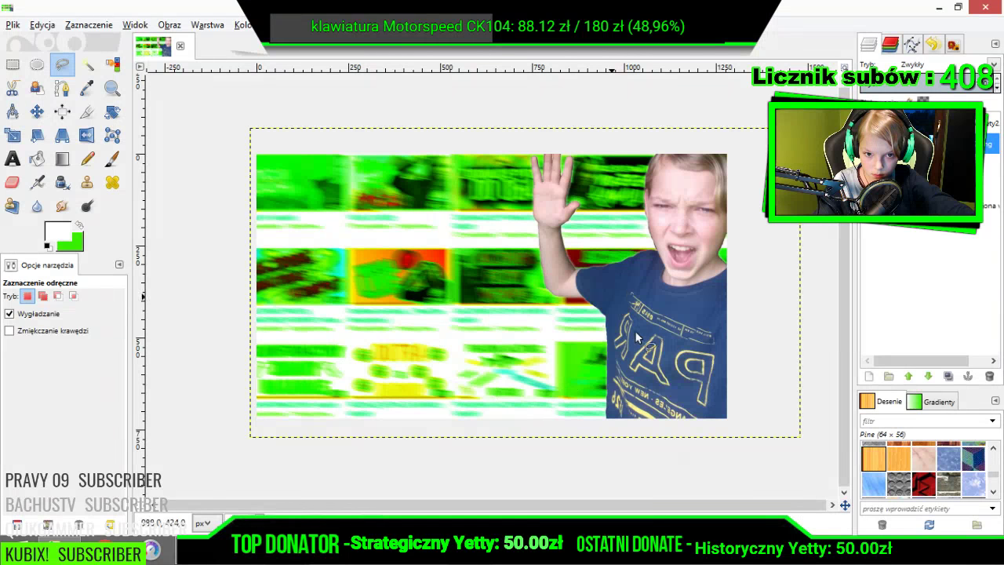
- Free-select the dark fringe along the face's left edge from shoulder to ear, delete it from the upper person layer, and clear the selection
scroll(683, 251, up, 4)
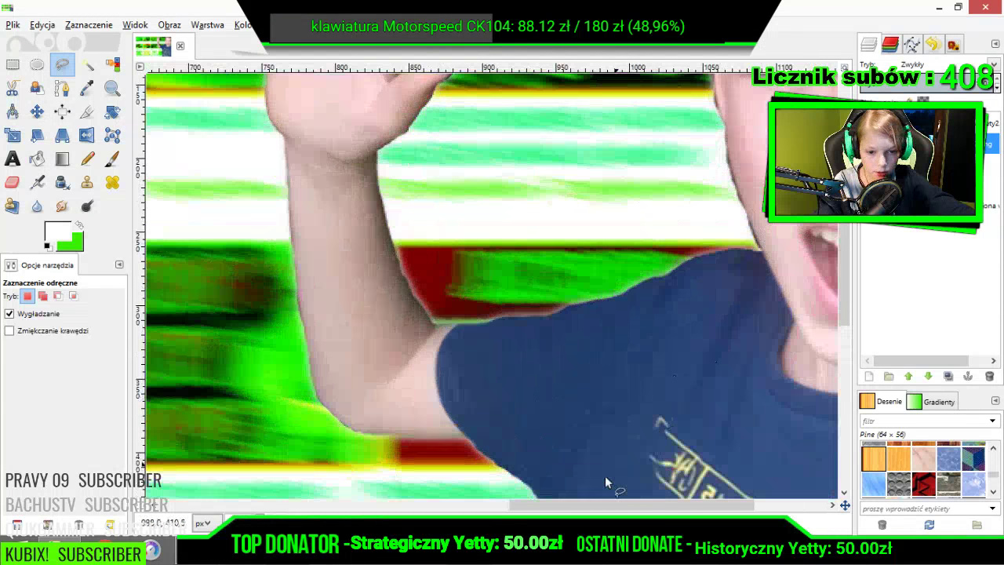
drag(604, 507, 649, 514)
ctrl+scroll(497, 183, up, 1)
ctrl+scroll(704, 271, up, 2)
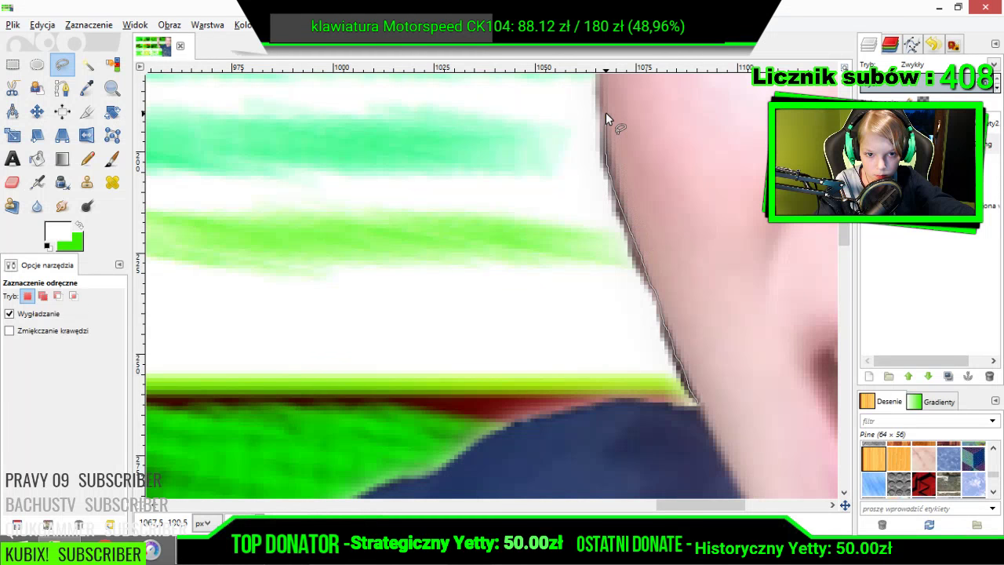
scroll(610, 149, up, 4)
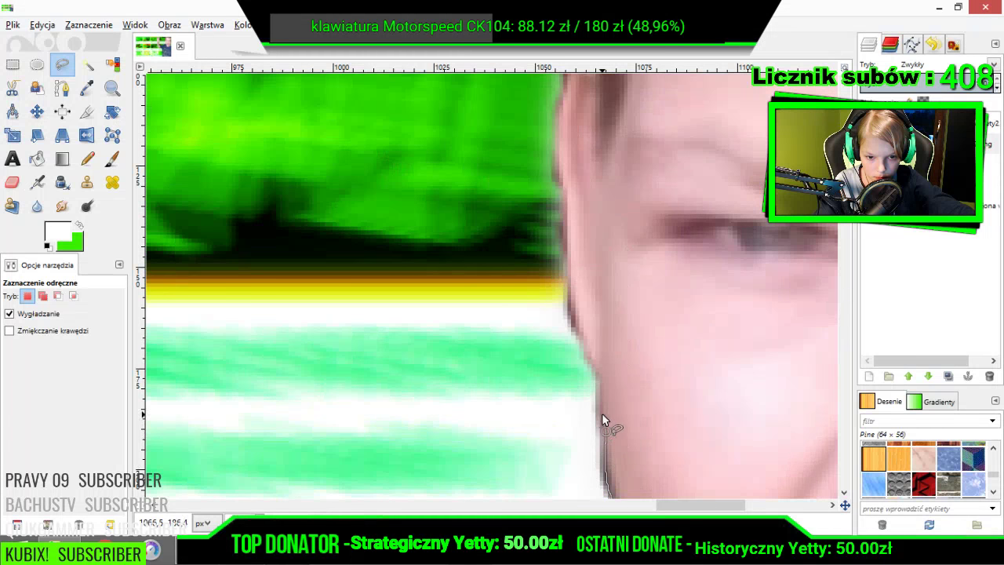
drag(596, 378, 584, 362)
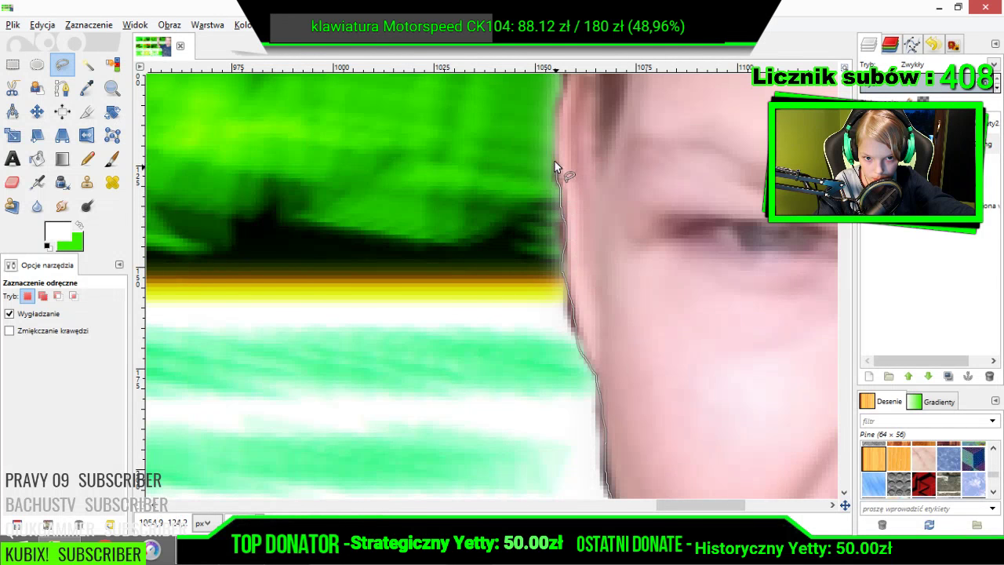
scroll(574, 185, up, 5)
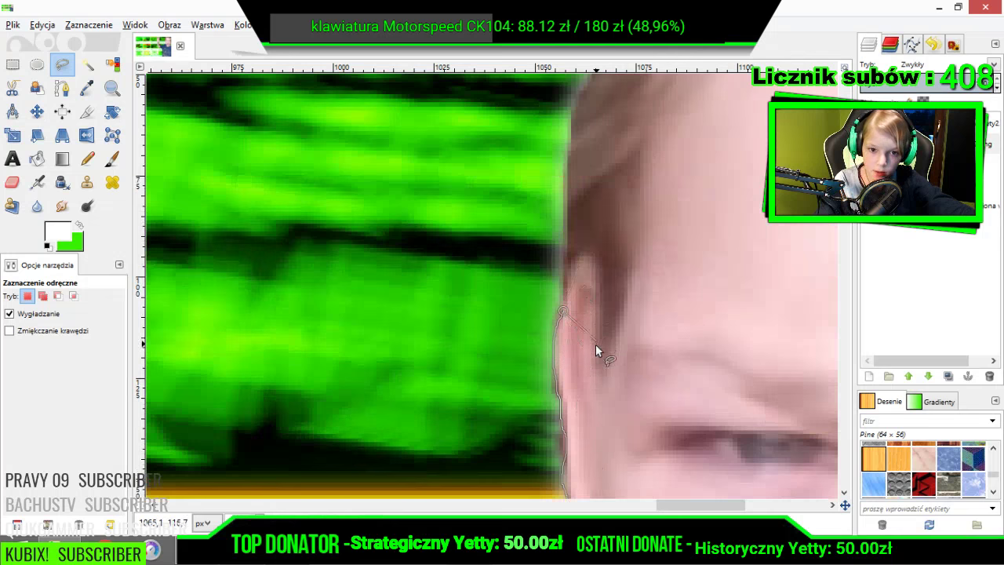
mouse_move(566, 296)
mouse_down()
mouse_move(566, 258)
mouse_move(551, 236)
mouse_up()
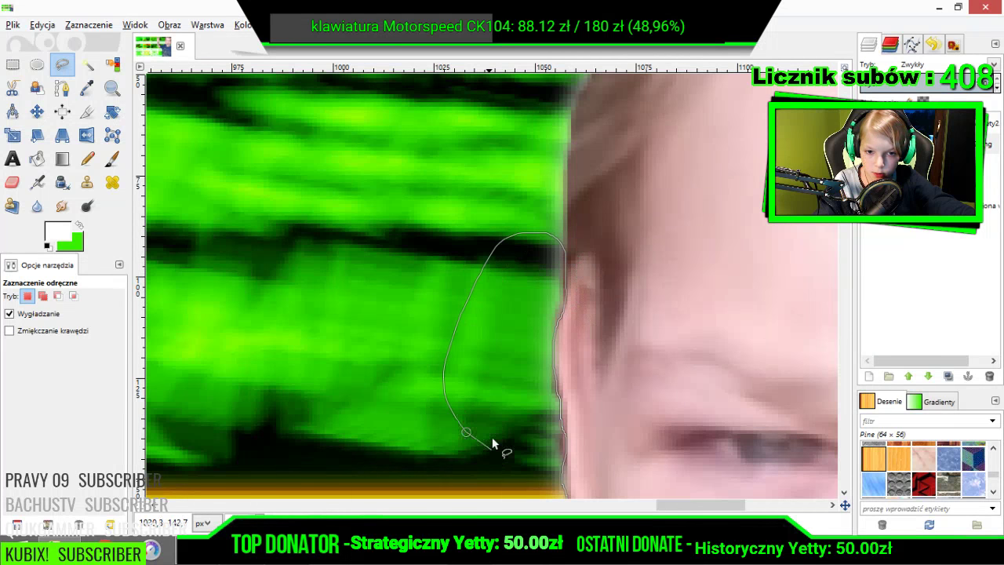
scroll(492, 427, down, 6)
click(673, 225)
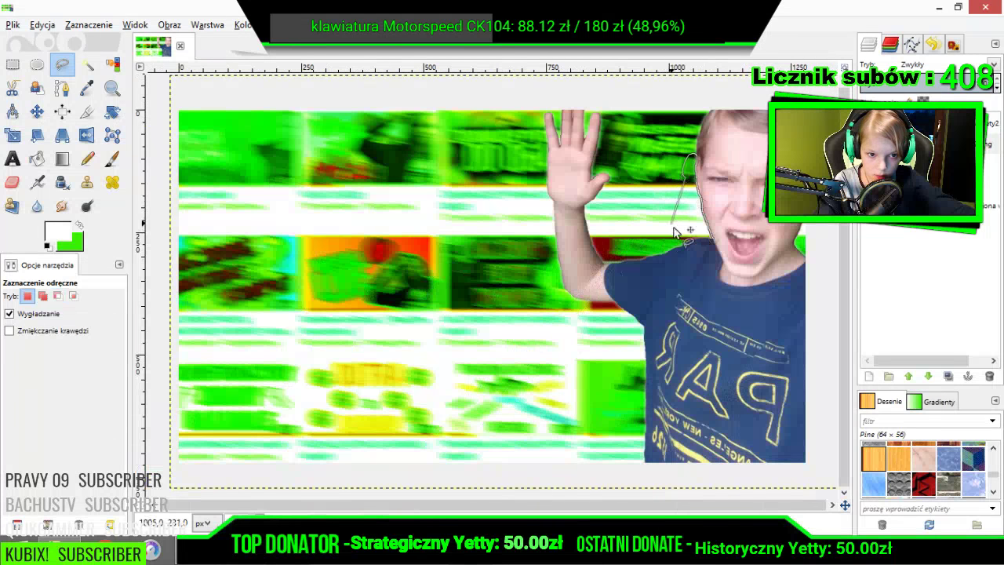
click(712, 238)
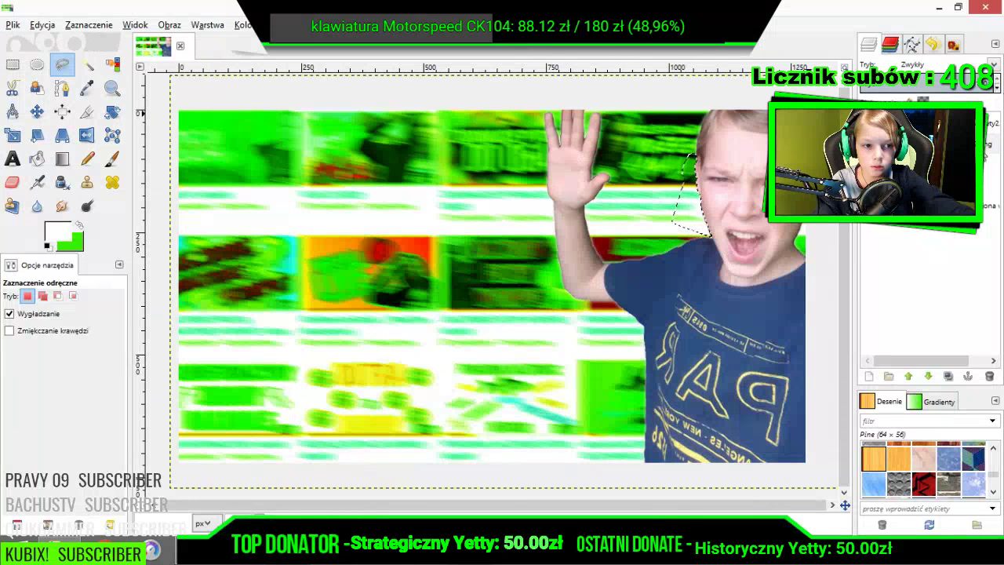
click(934, 123)
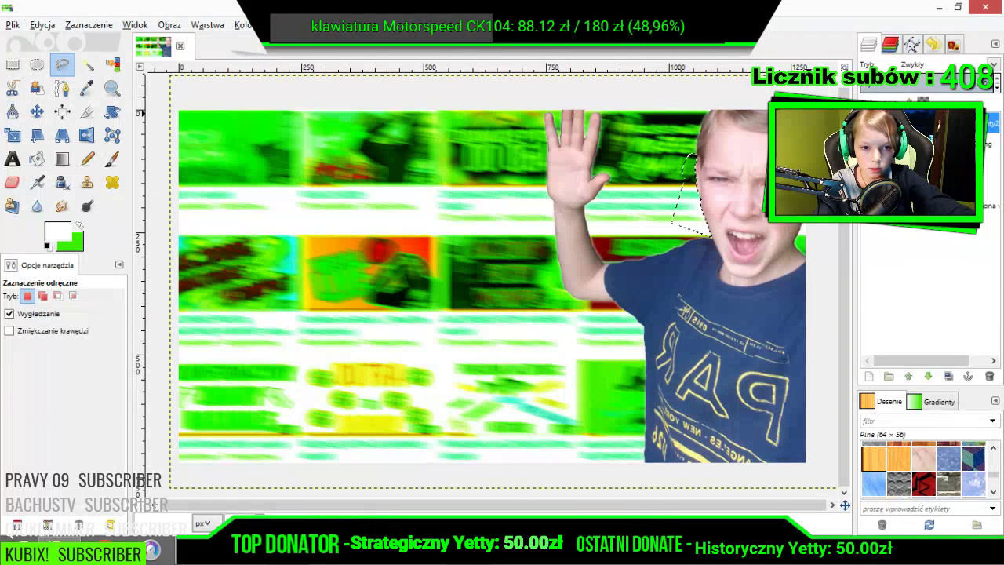
click(89, 24)
click(83, 61)
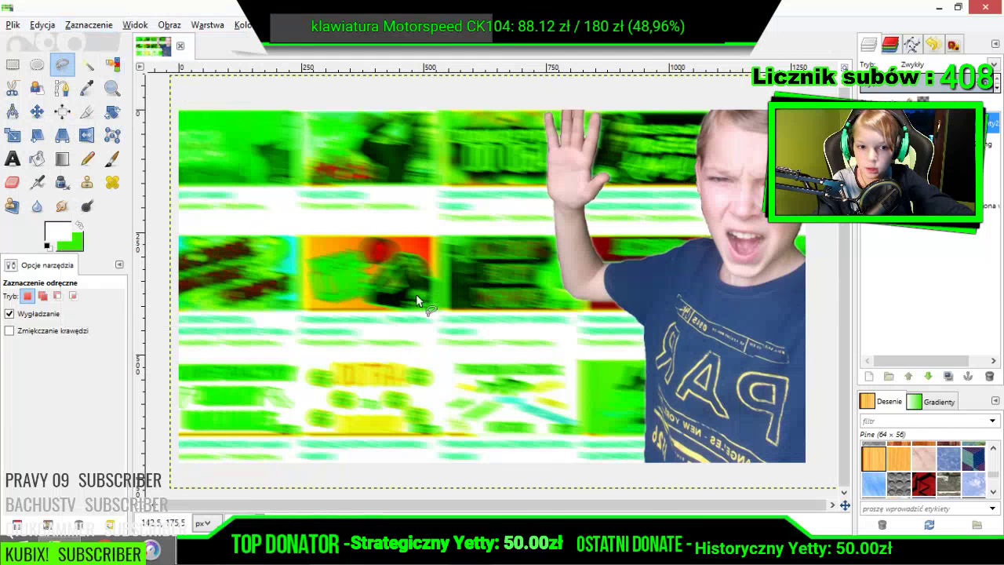
- Try to fill the glow layer with the green background color, and undo the fill
key(minus)
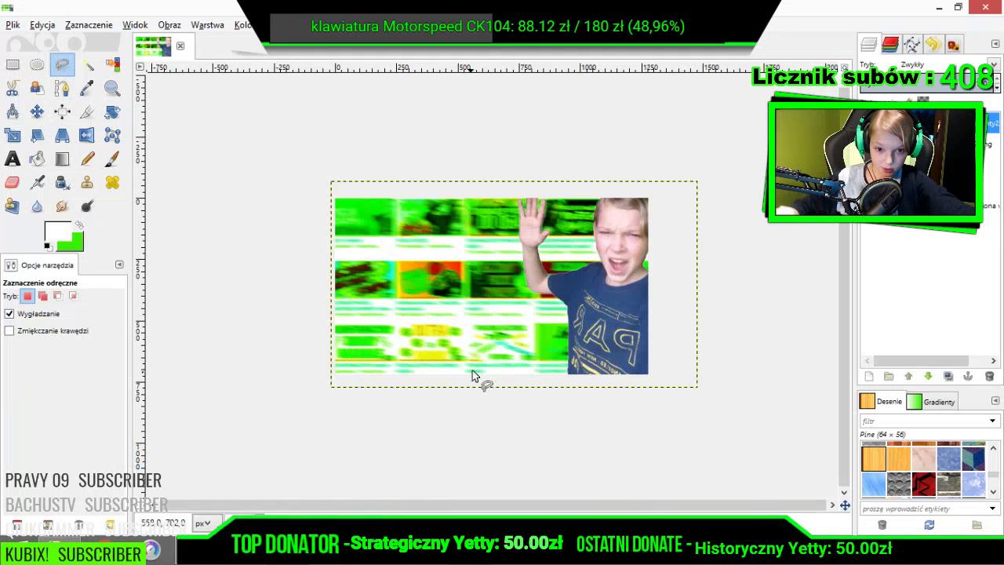
click(983, 144)
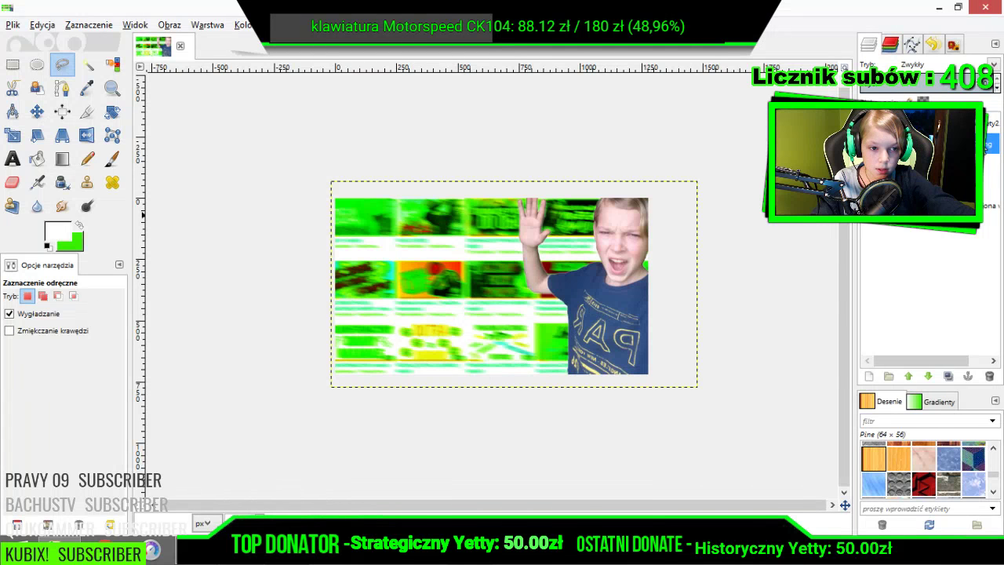
click(42, 24)
click(156, 253)
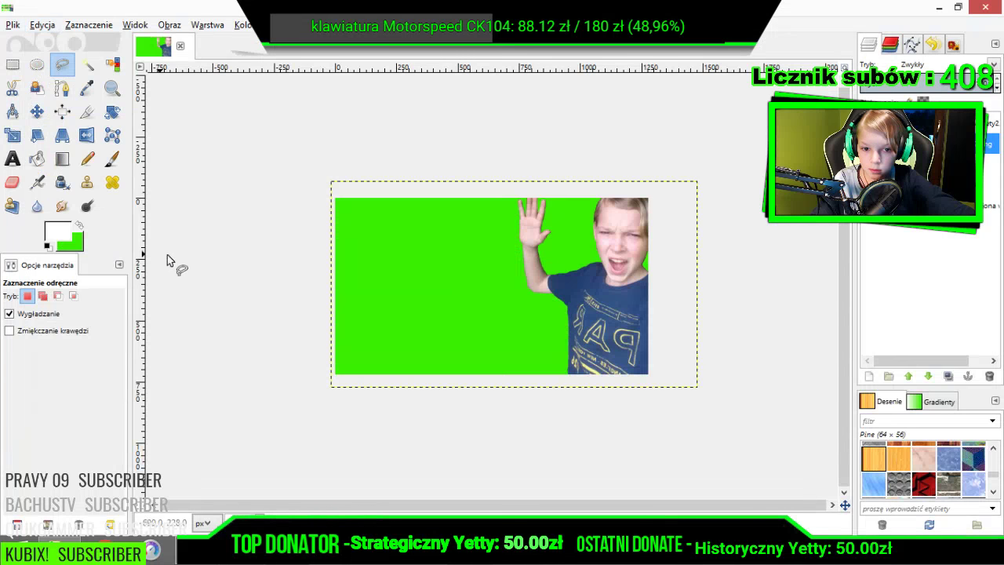
key(ctrl+z)
- Load the glow layer's alpha as a selection, fill it with the green background color, and clear the selection
right_click(959, 125)
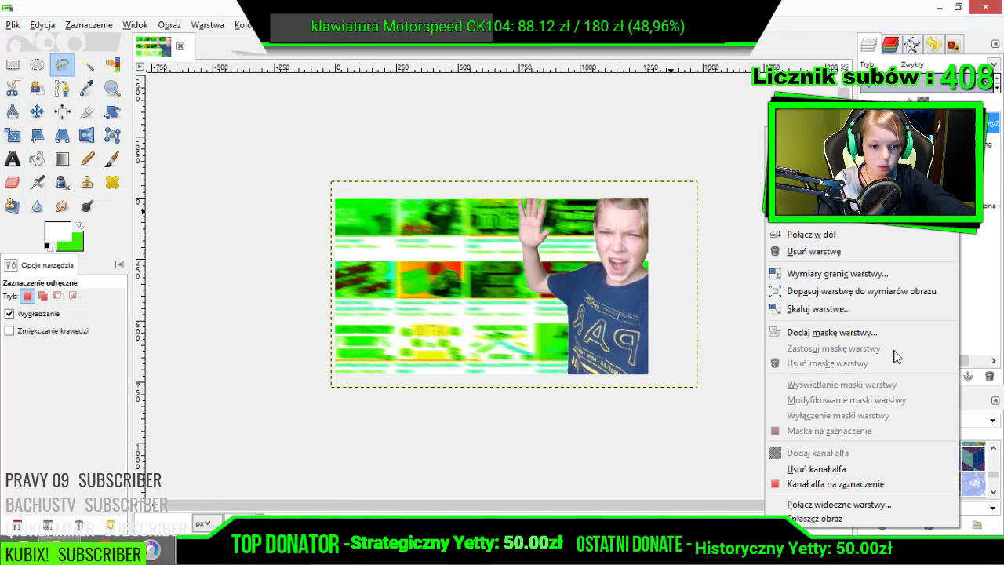
click(975, 143)
right_click(976, 144)
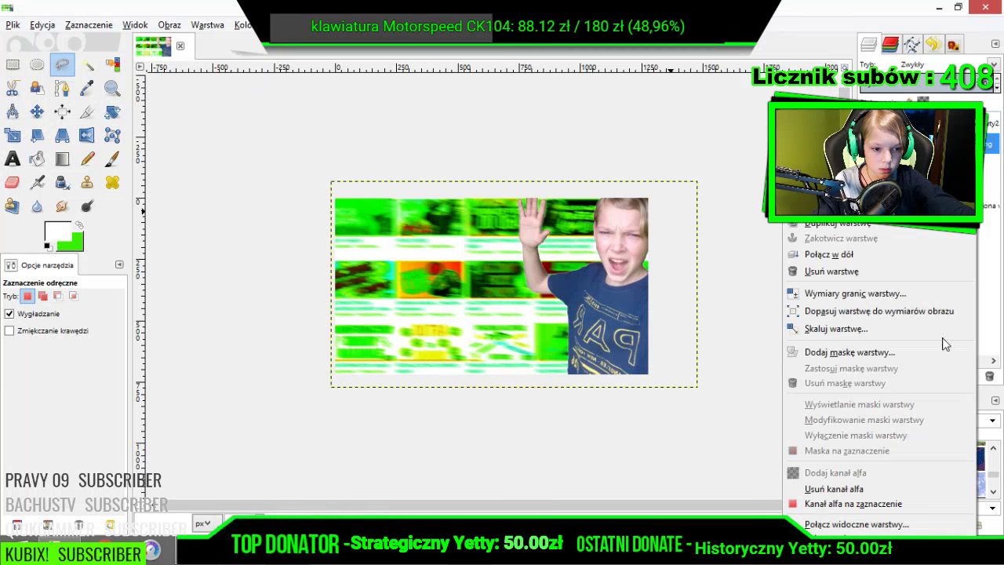
click(886, 506)
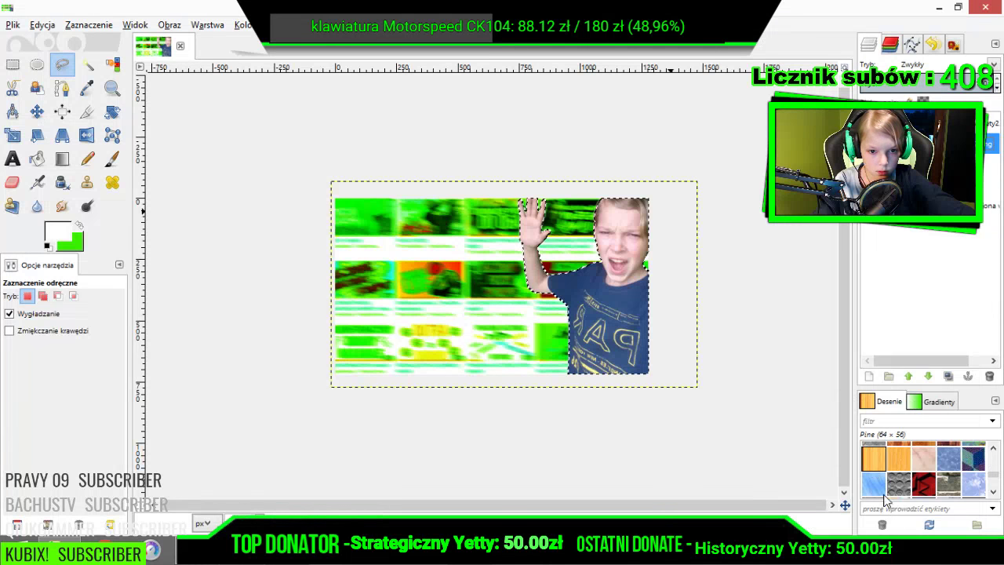
click(45, 25)
click(162, 253)
click(88, 25)
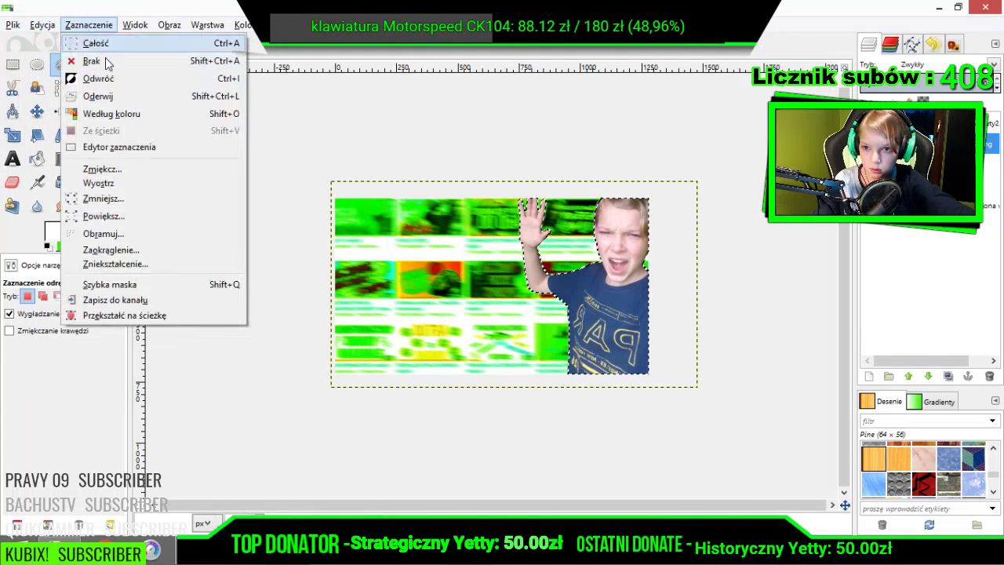
click(78, 59)
- Free-select the dark fringe along the cheek's left edge, delete it from the upper person layer, and clear the selection
scroll(649, 290, up, 4)
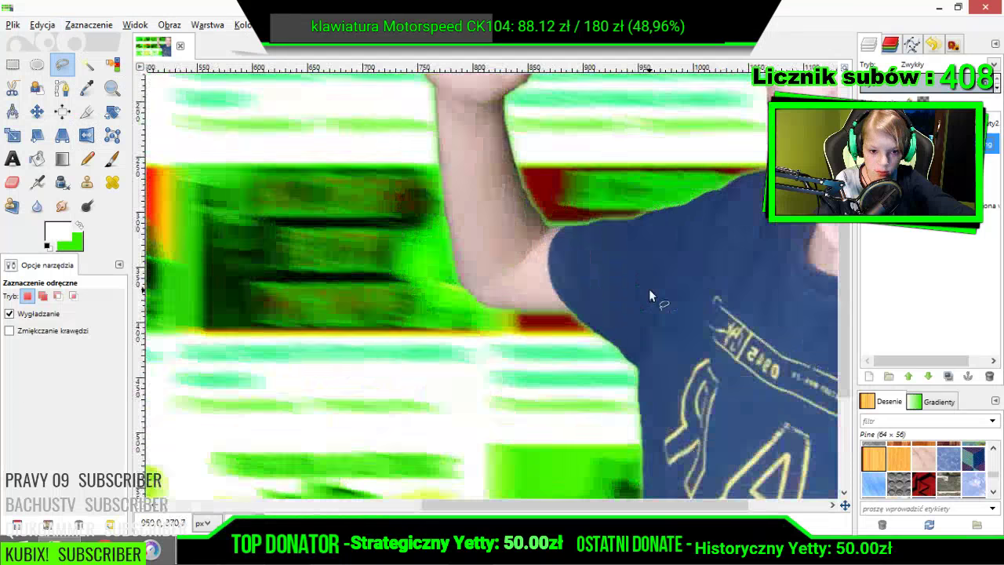
scroll(650, 290, down, 4)
scroll(648, 291, up, 1)
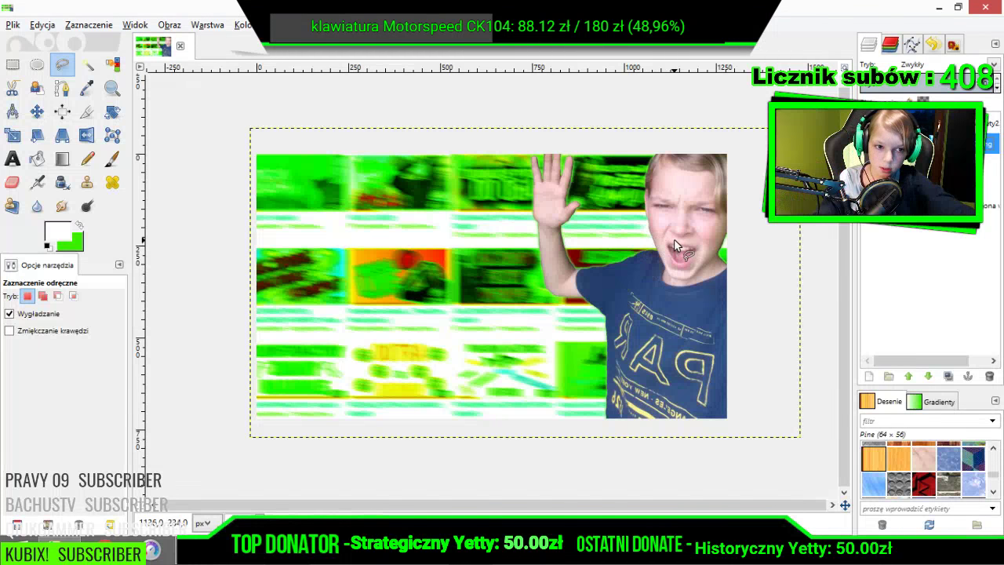
scroll(674, 239, up, 3)
scroll(769, 248, up, 4)
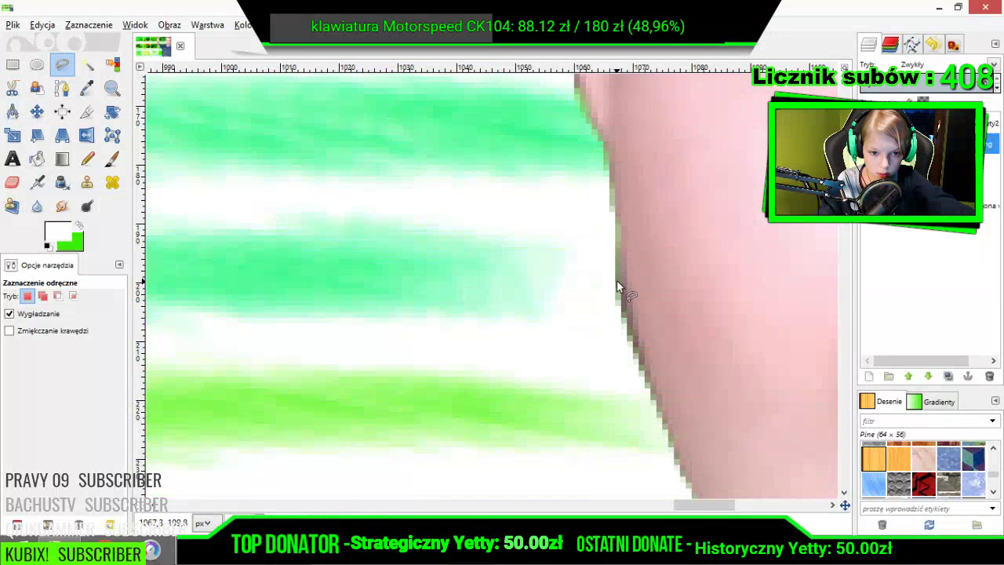
drag(617, 280, 636, 348)
mouse_move(617, 414)
mouse_down()
mouse_move(550, 304)
mouse_move(616, 280)
mouse_up()
click(992, 124)
key(Delete)
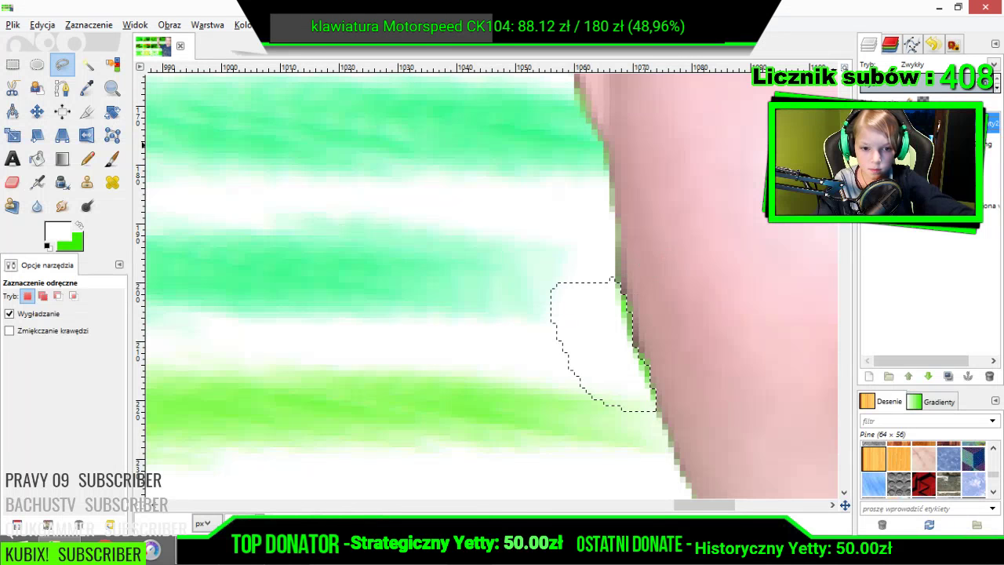
click(89, 25)
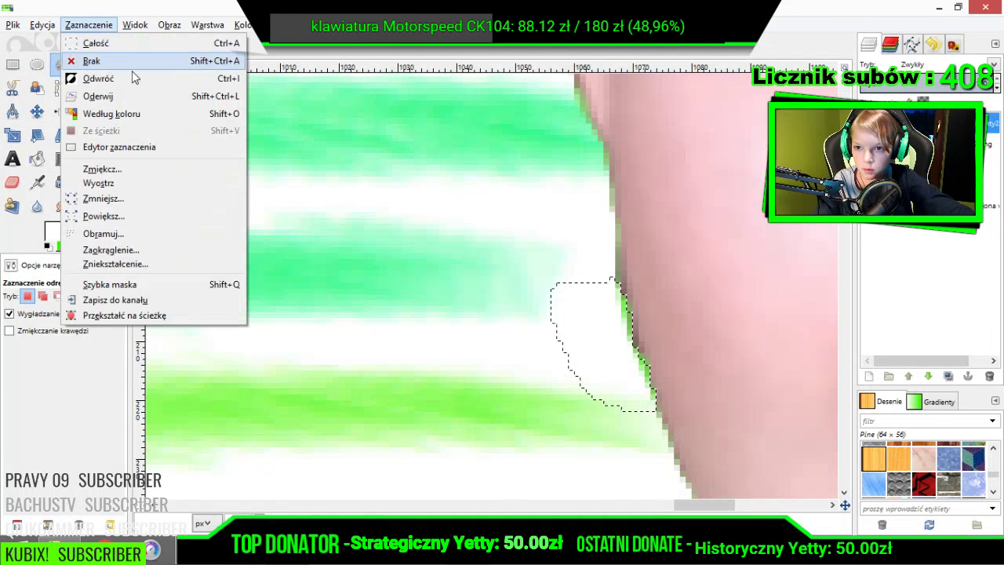
click(125, 62)
mouse_move(623, 278)
mouse_down()
mouse_move(579, 329)
mouse_move(625, 303)
mouse_move(621, 292)
mouse_up()
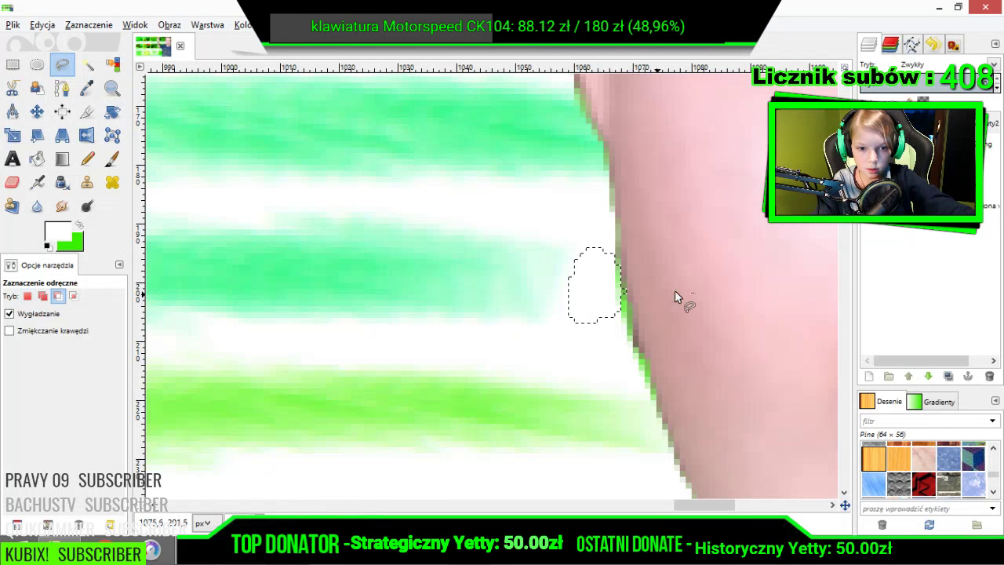
scroll(679, 294, down, 3)
click(83, 26)
click(85, 26)
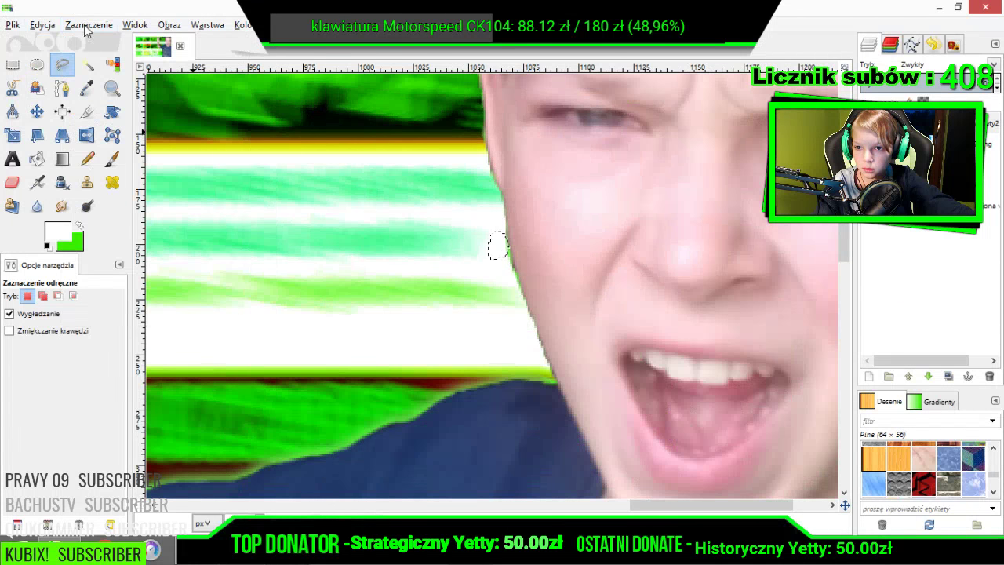
click(94, 26)
click(101, 62)
- Free-select the dark fringe along the cheek, jaw and neck at the image's right edge, delete it from the person layer, and clear the selection
scroll(440, 429, down, 2)
scroll(441, 432, down, 3)
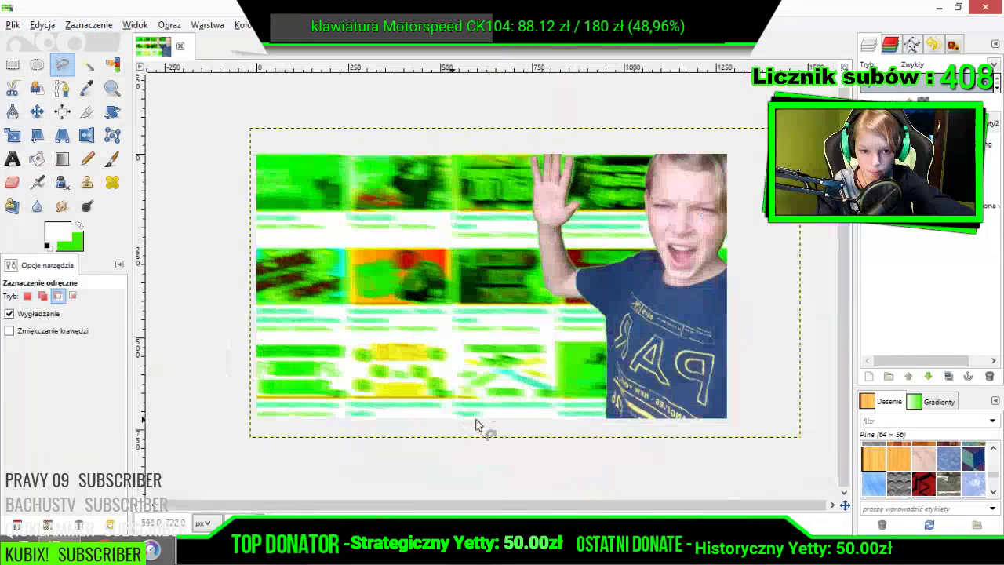
scroll(784, 291, up, 3)
scroll(758, 294, down, 3)
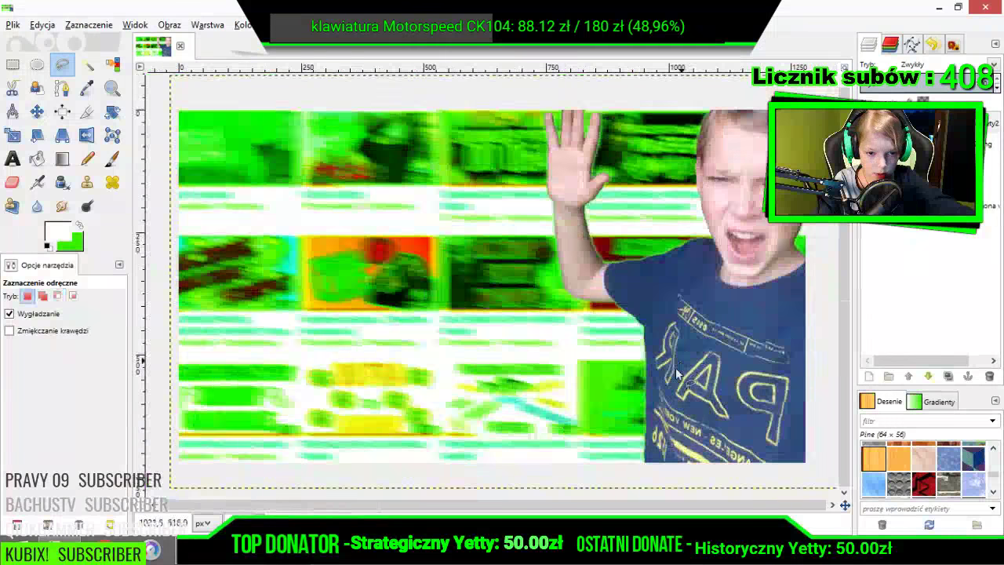
scroll(761, 294, up, 5)
scroll(769, 275, up, 3)
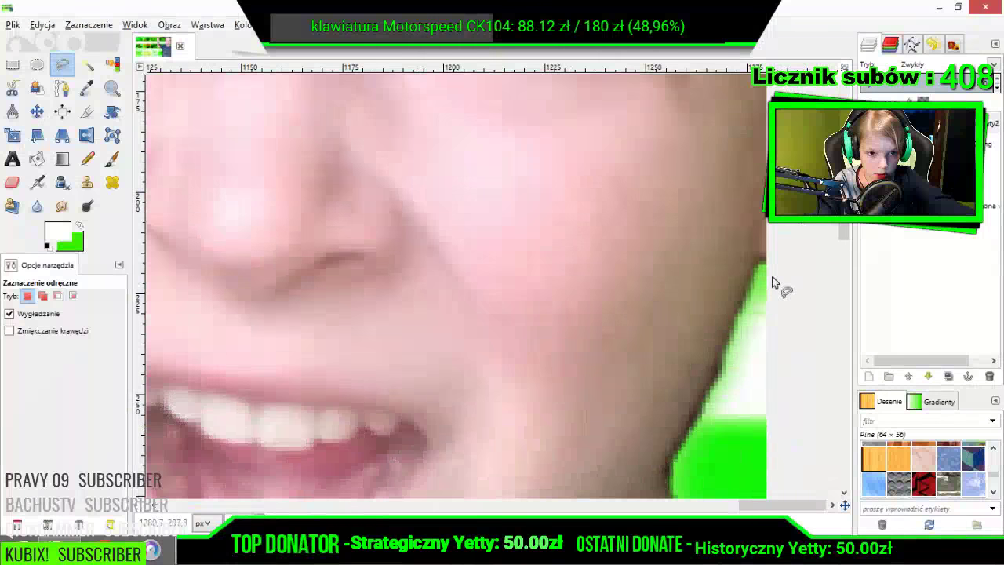
drag(757, 265, 704, 402)
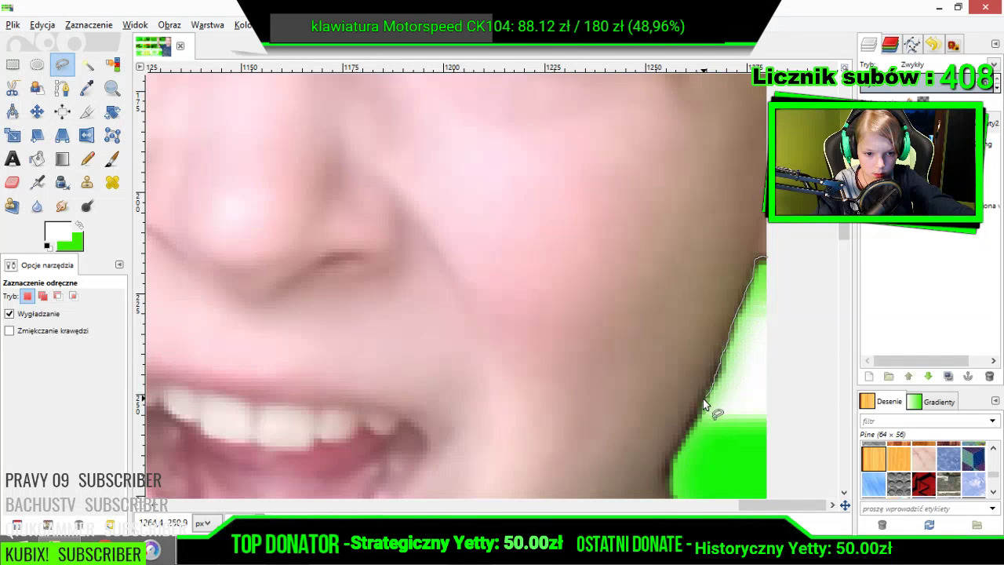
scroll(685, 432, down, 2)
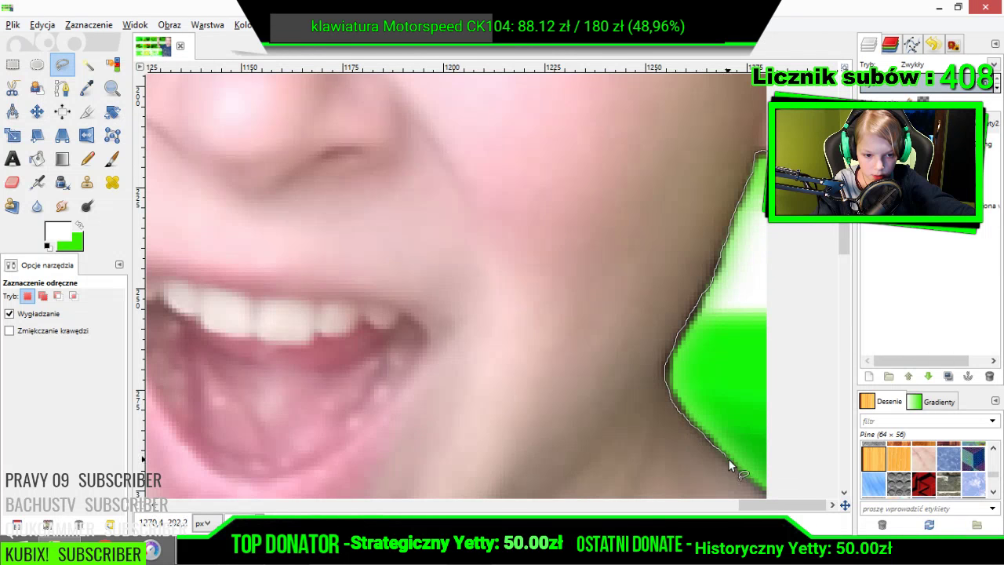
mouse_move(730, 465)
mouse_down()
mouse_move(787, 506)
mouse_move(800, 226)
mouse_move(765, 151)
mouse_up()
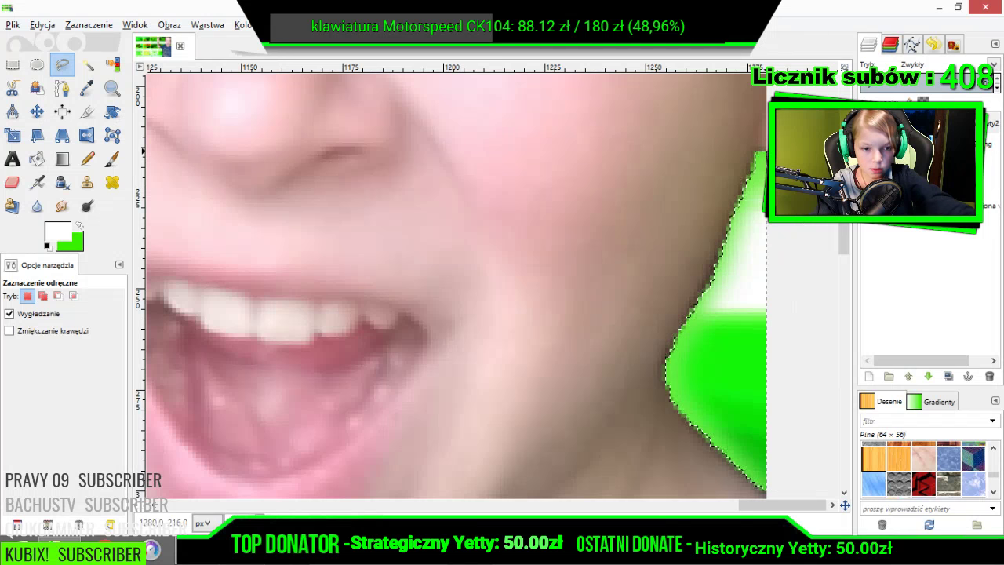
key(ctrl)
scroll(426, 334, down, 6)
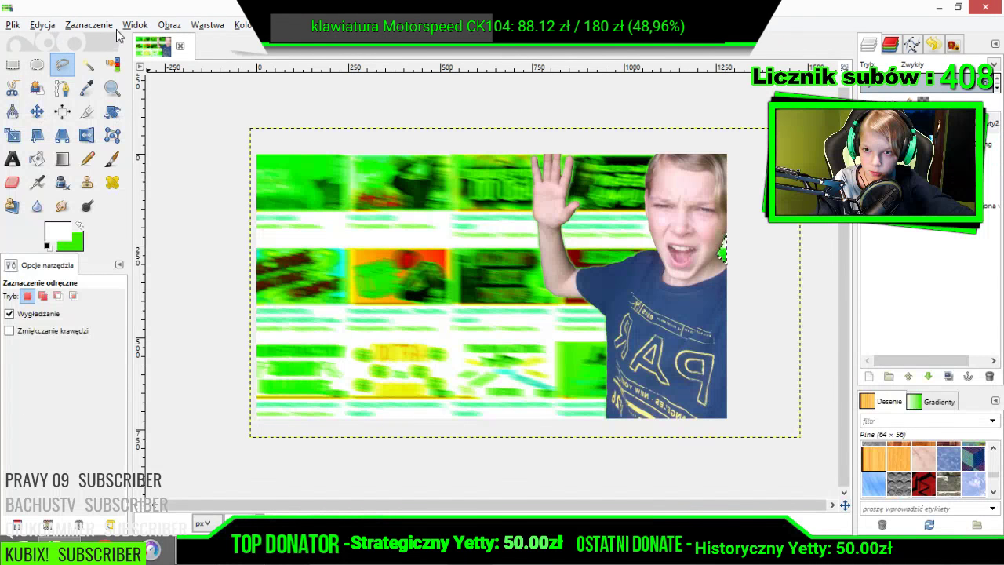
click(88, 24)
click(90, 59)
key(ctrl)
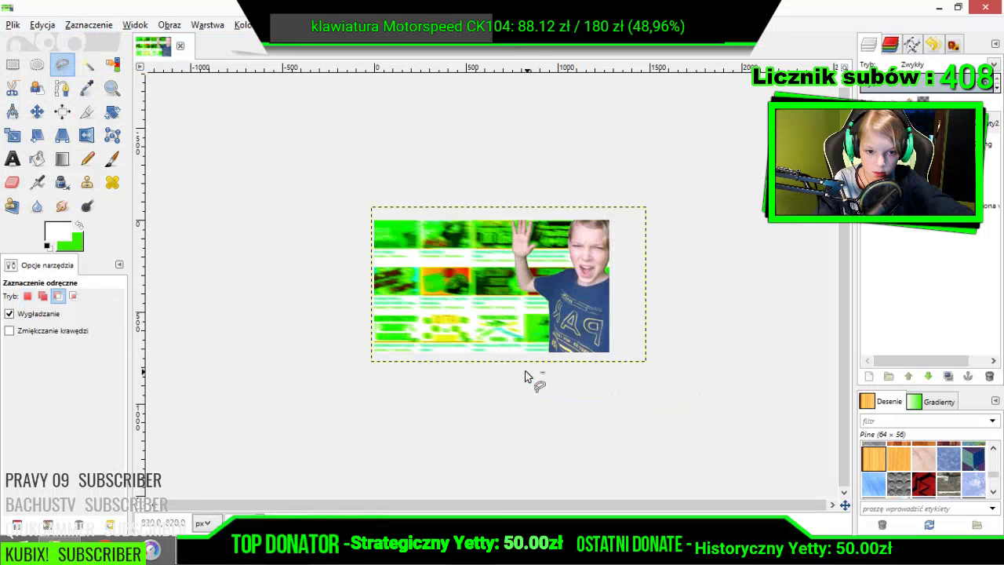
- Add the white text "LIVE" in Bebas Neue at 370 px over the background's upper left, and move it closer to the raised hand
scroll(525, 327, down, 1)
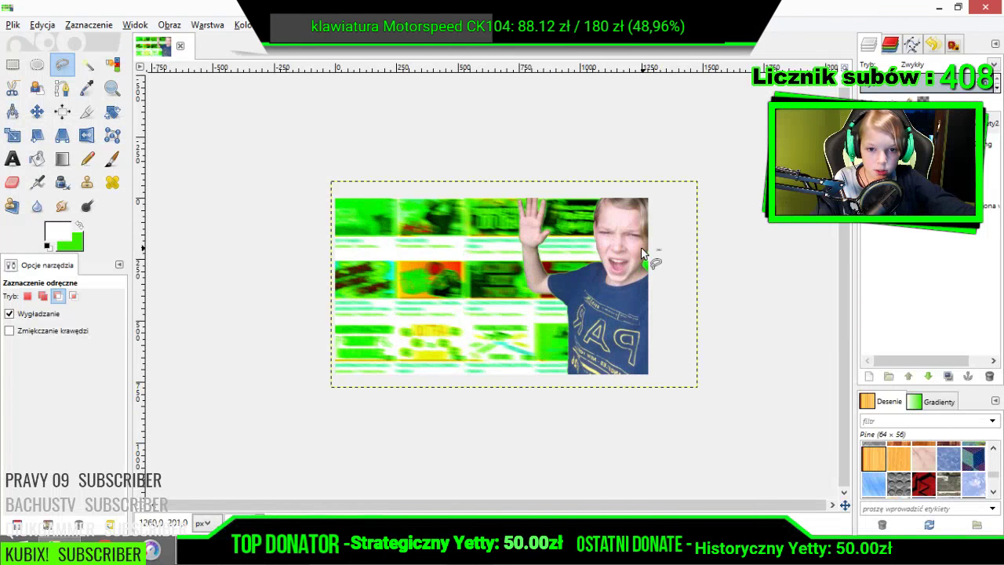
scroll(495, 285, up, 1)
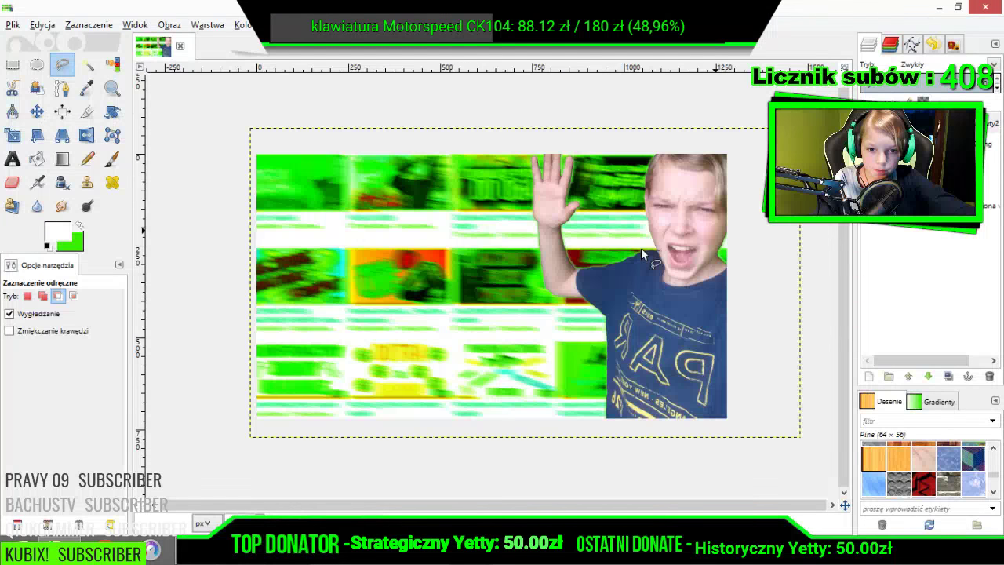
click(12, 159)
mouse_move(532, 289)
mouse_down()
mouse_move(424, 216)
mouse_move(267, 163)
mouse_move(228, 169)
mouse_up()
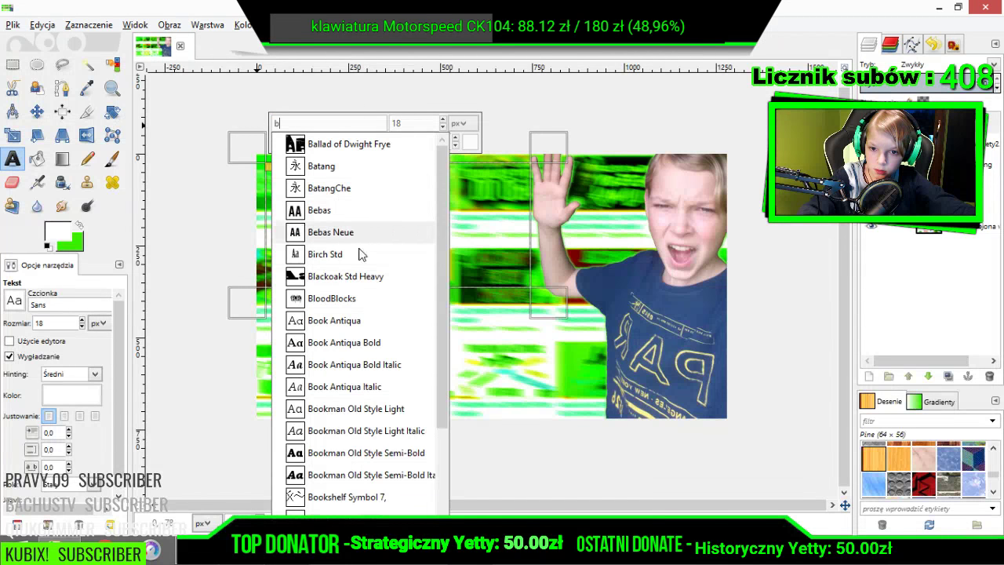
click(371, 232)
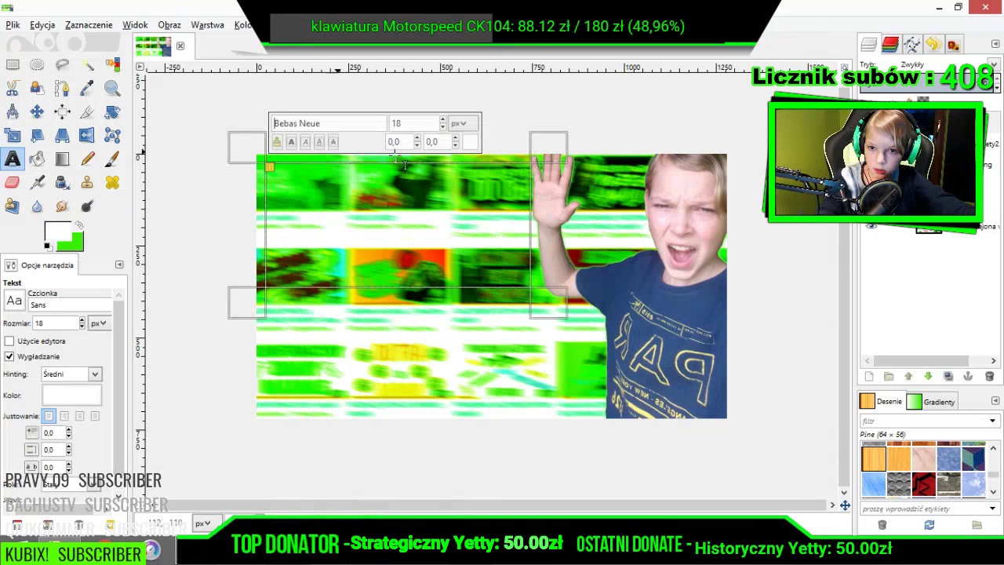
drag(444, 122, 444, 123)
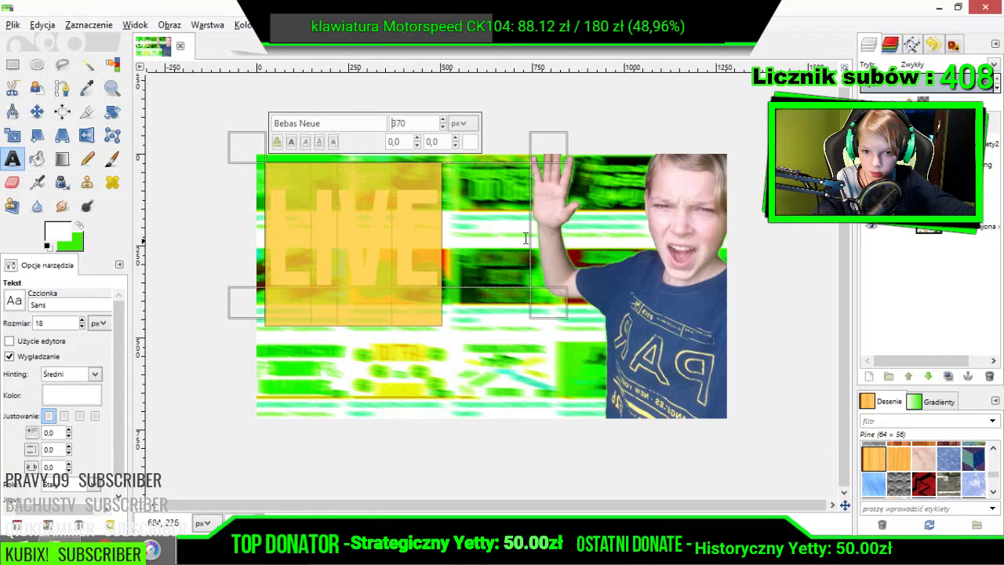
click(37, 111)
drag(353, 253, 399, 265)
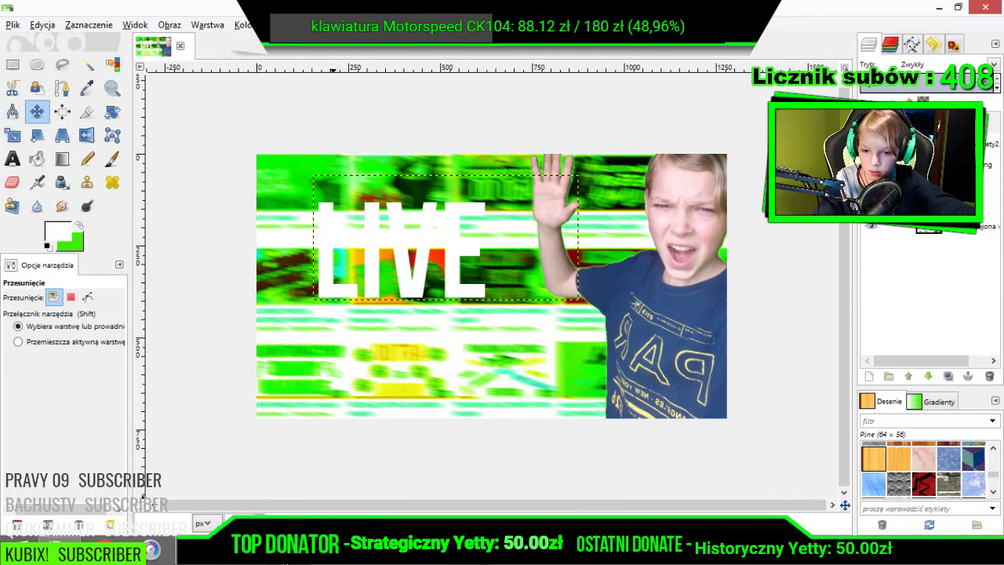
- Switch to OBS Studio, select the "zaraz wracam" scene, and transition the stream to it
click(288, 562)
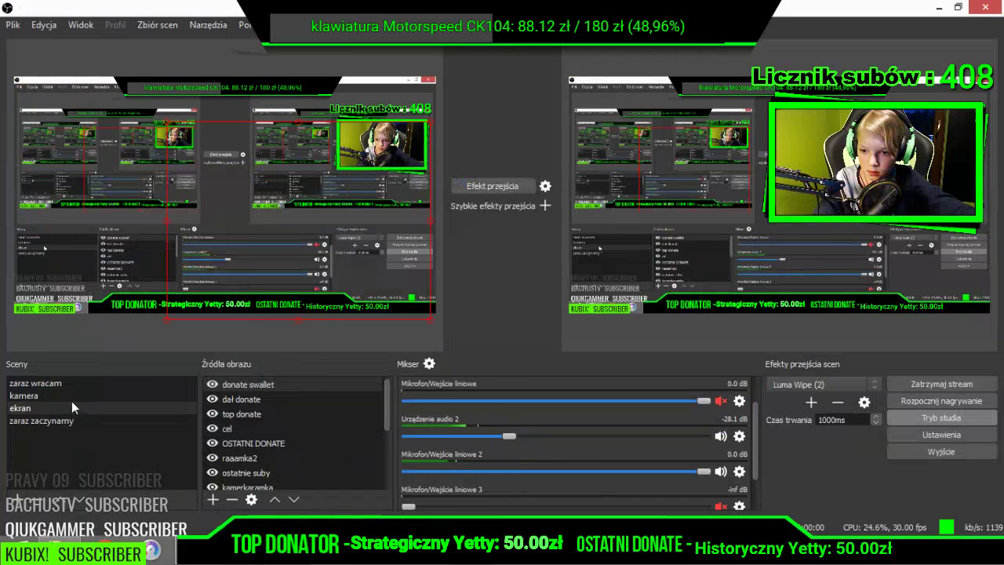
click(71, 386)
click(510, 186)
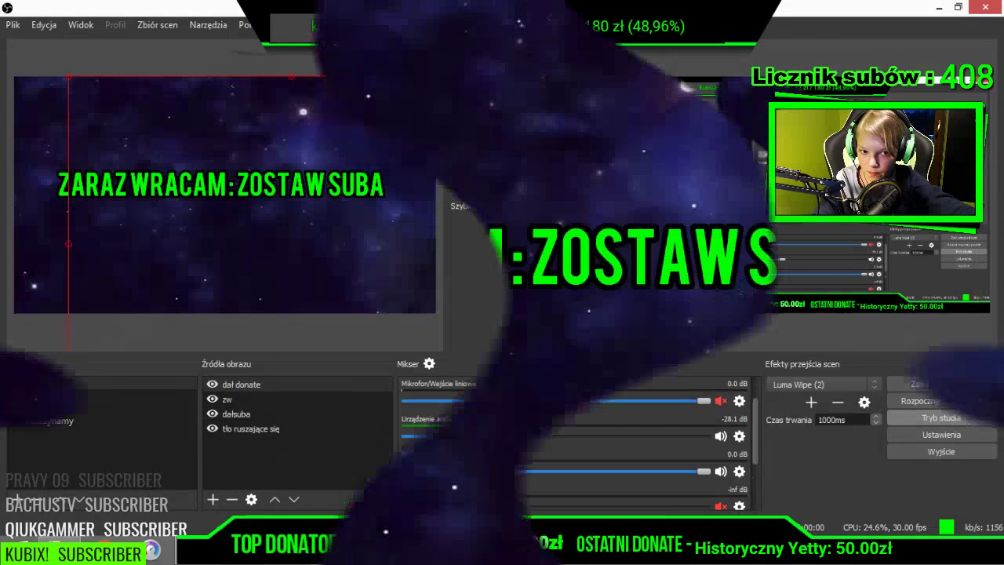